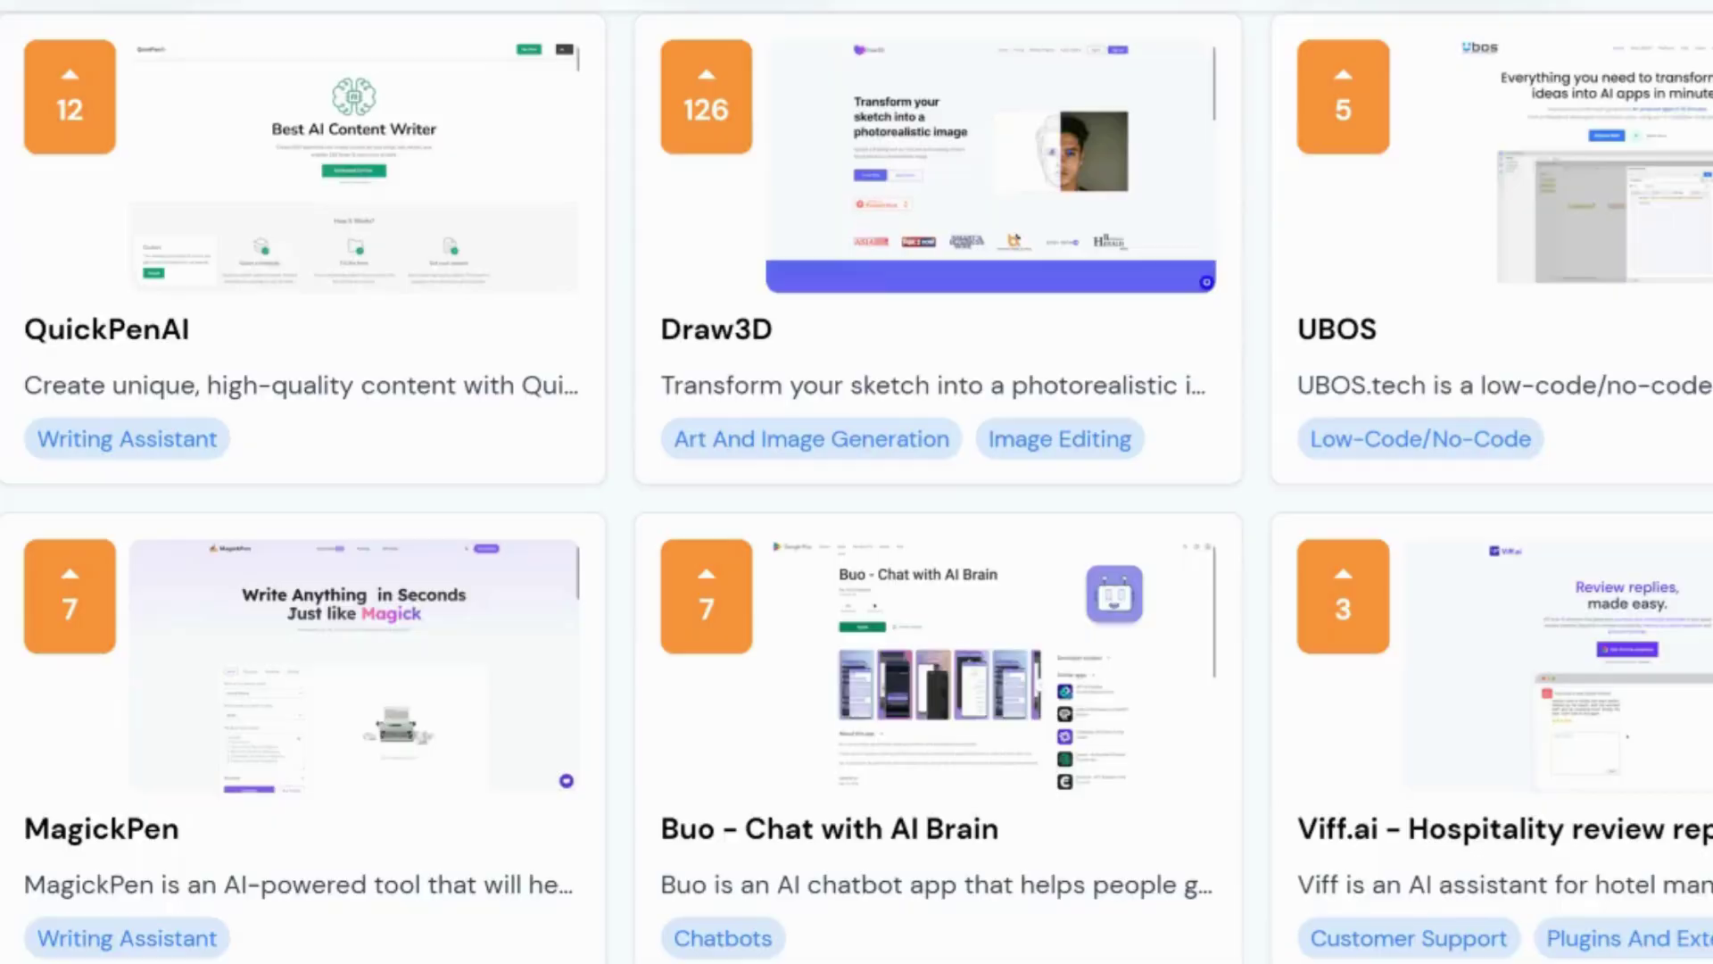
# Browse the AI tools directory to examine the listed tools and their categories.
pyautogui.scroll(-10, 857, 482)
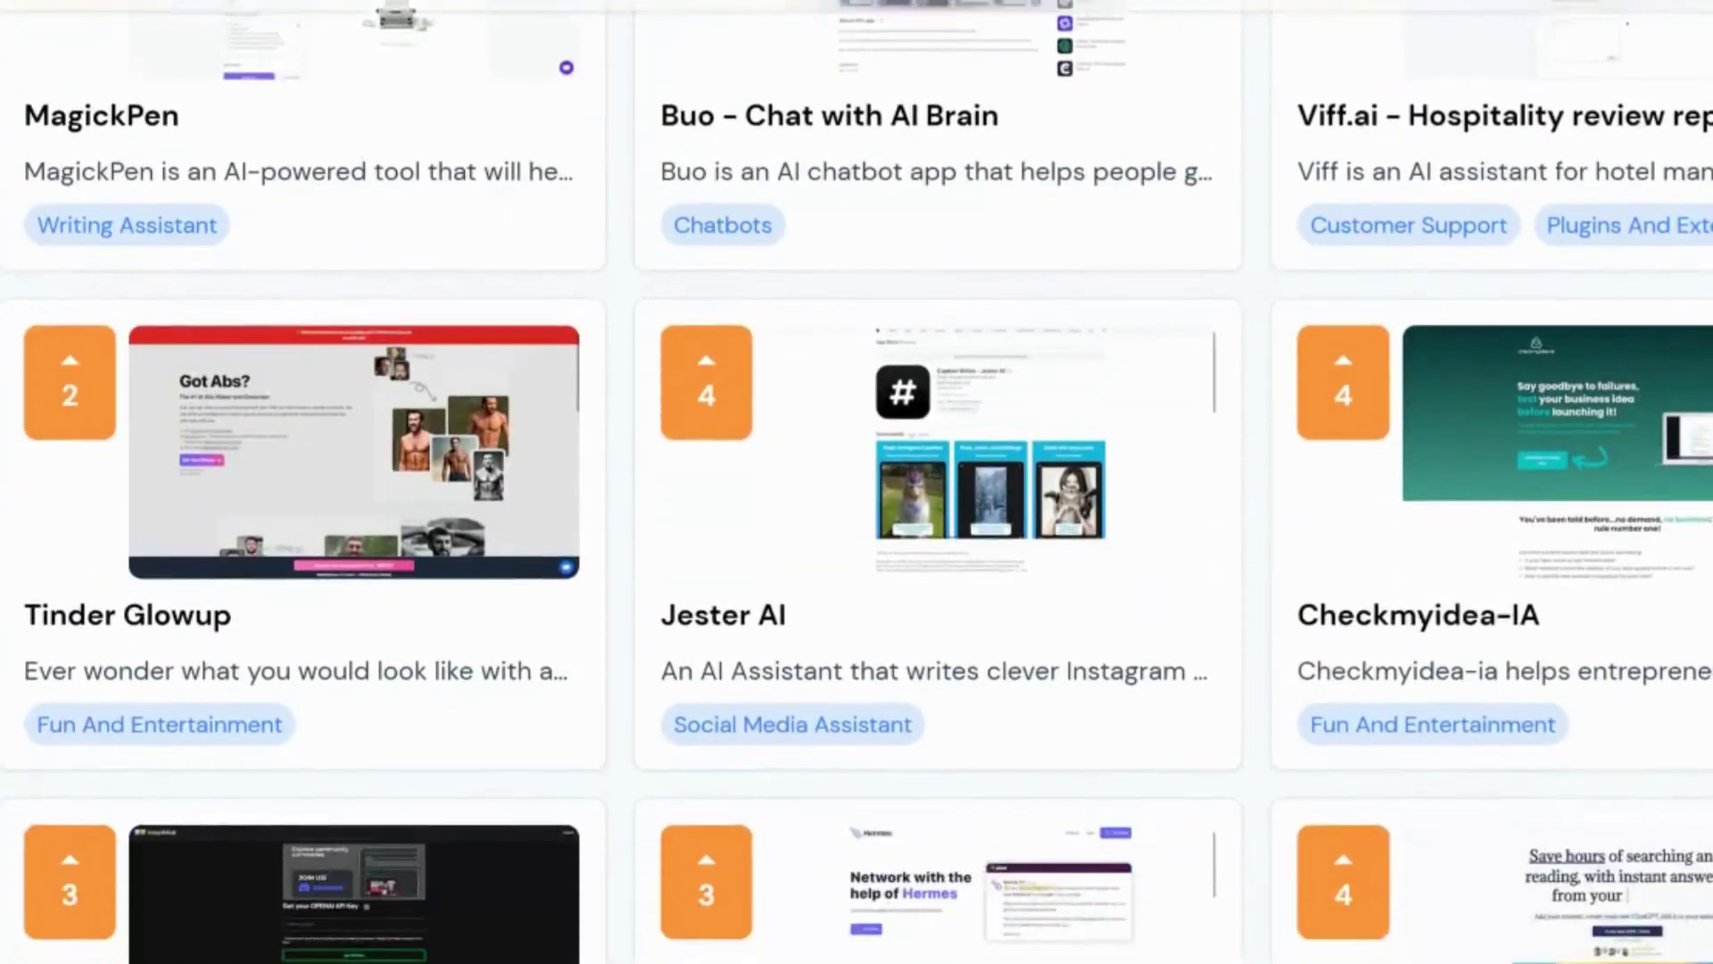
pyautogui.scroll(-10, 857, 482)
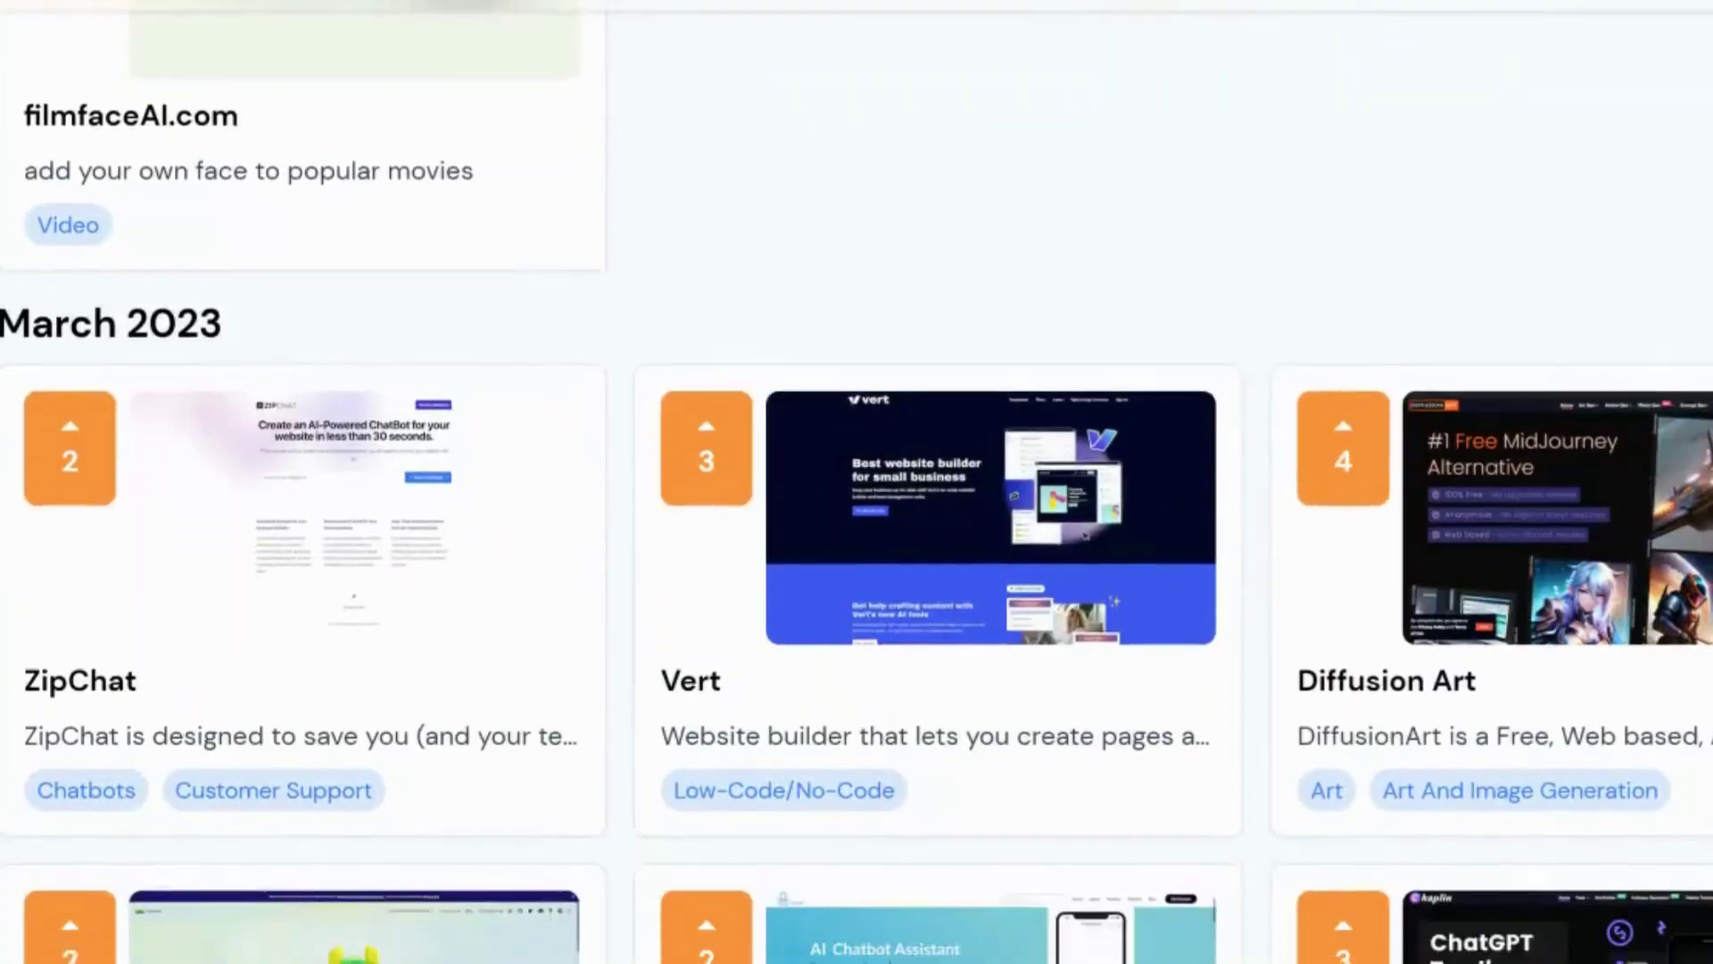
pyautogui.scroll(-10, 857, 482)
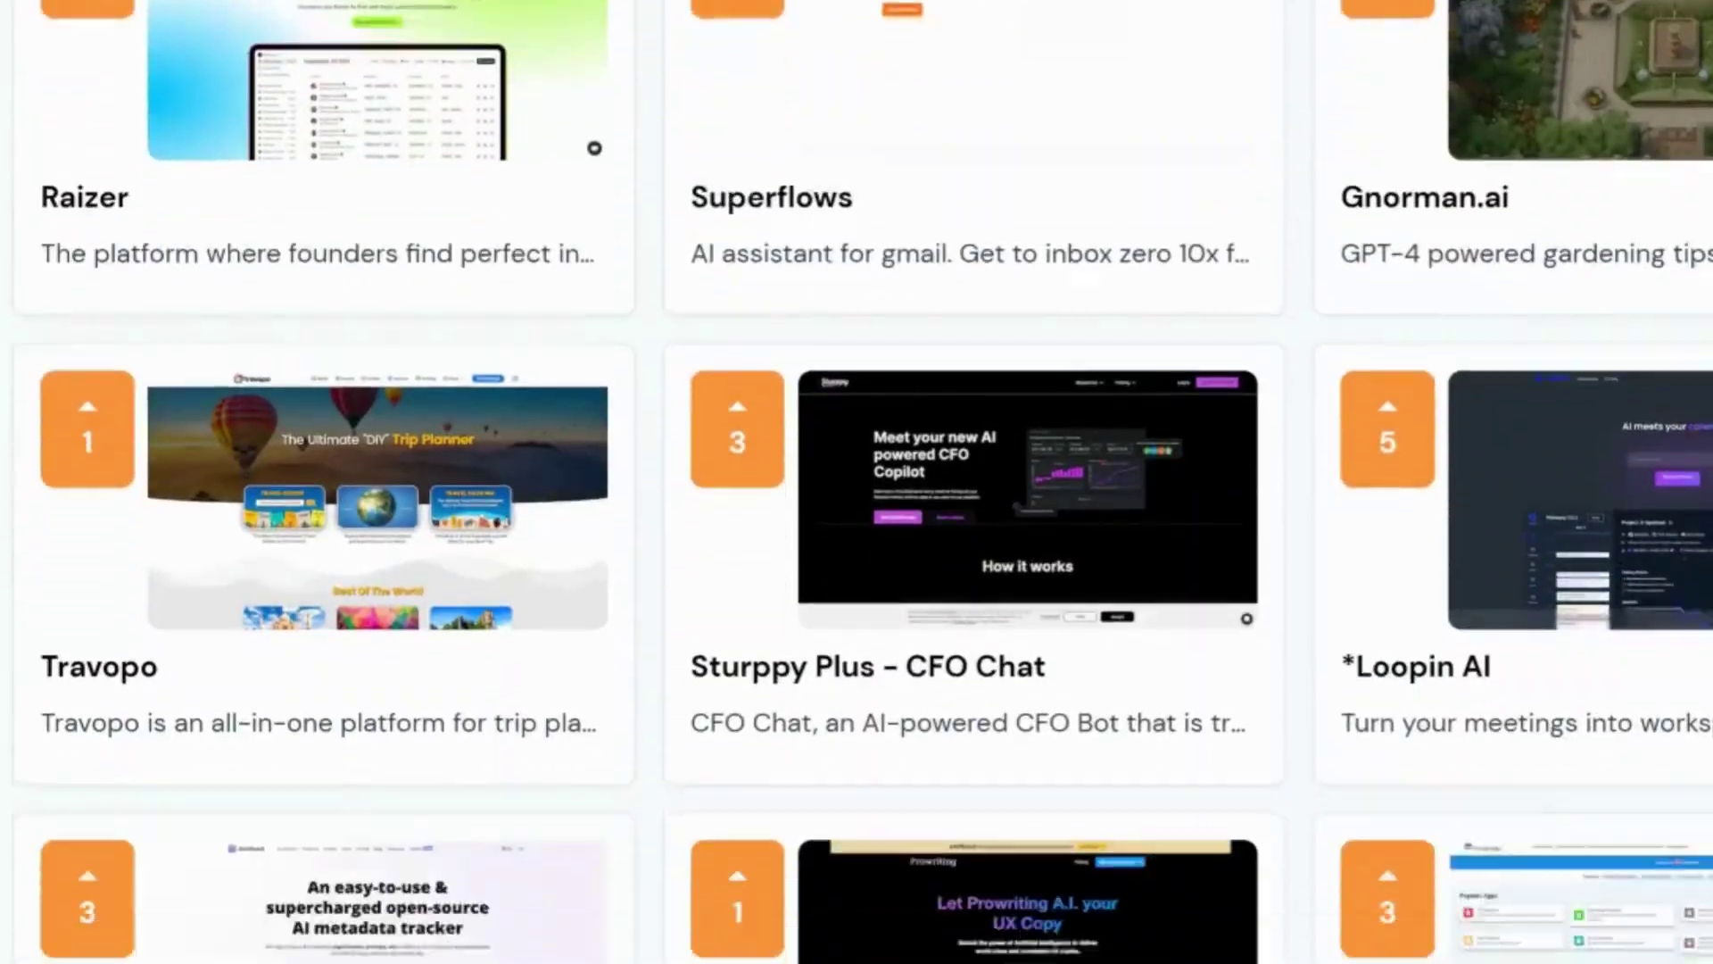
pyautogui.scroll(-15, 857, 482)
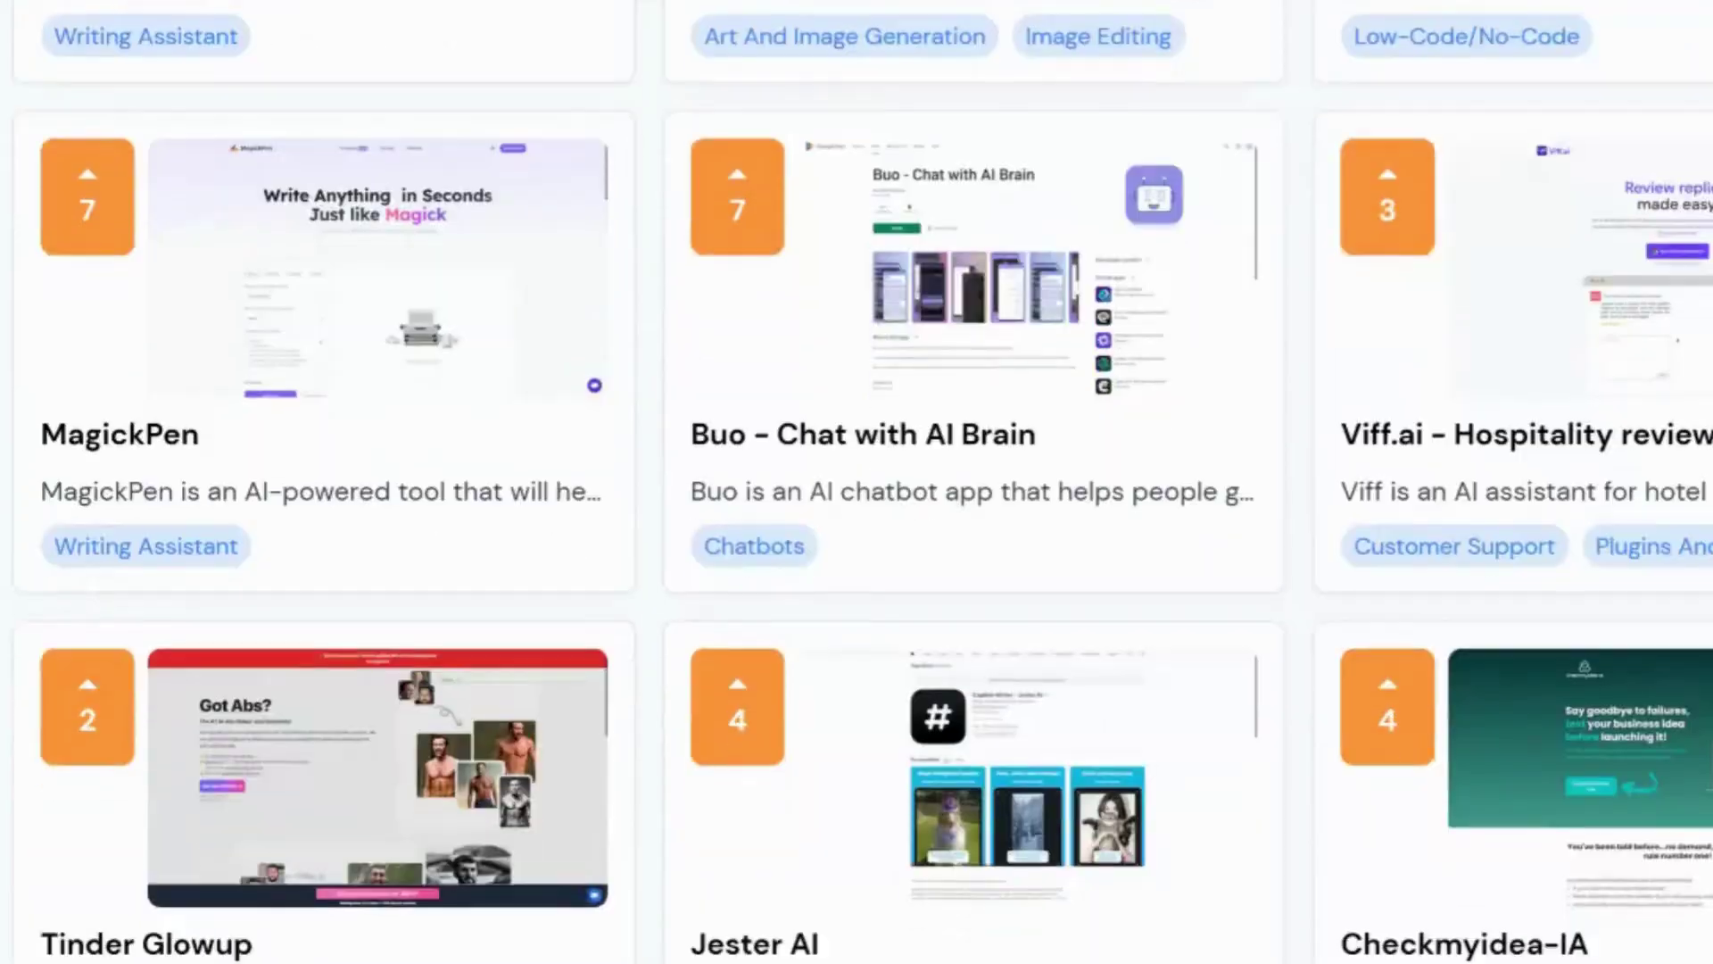
pyautogui.scroll(-4, 856, 482)
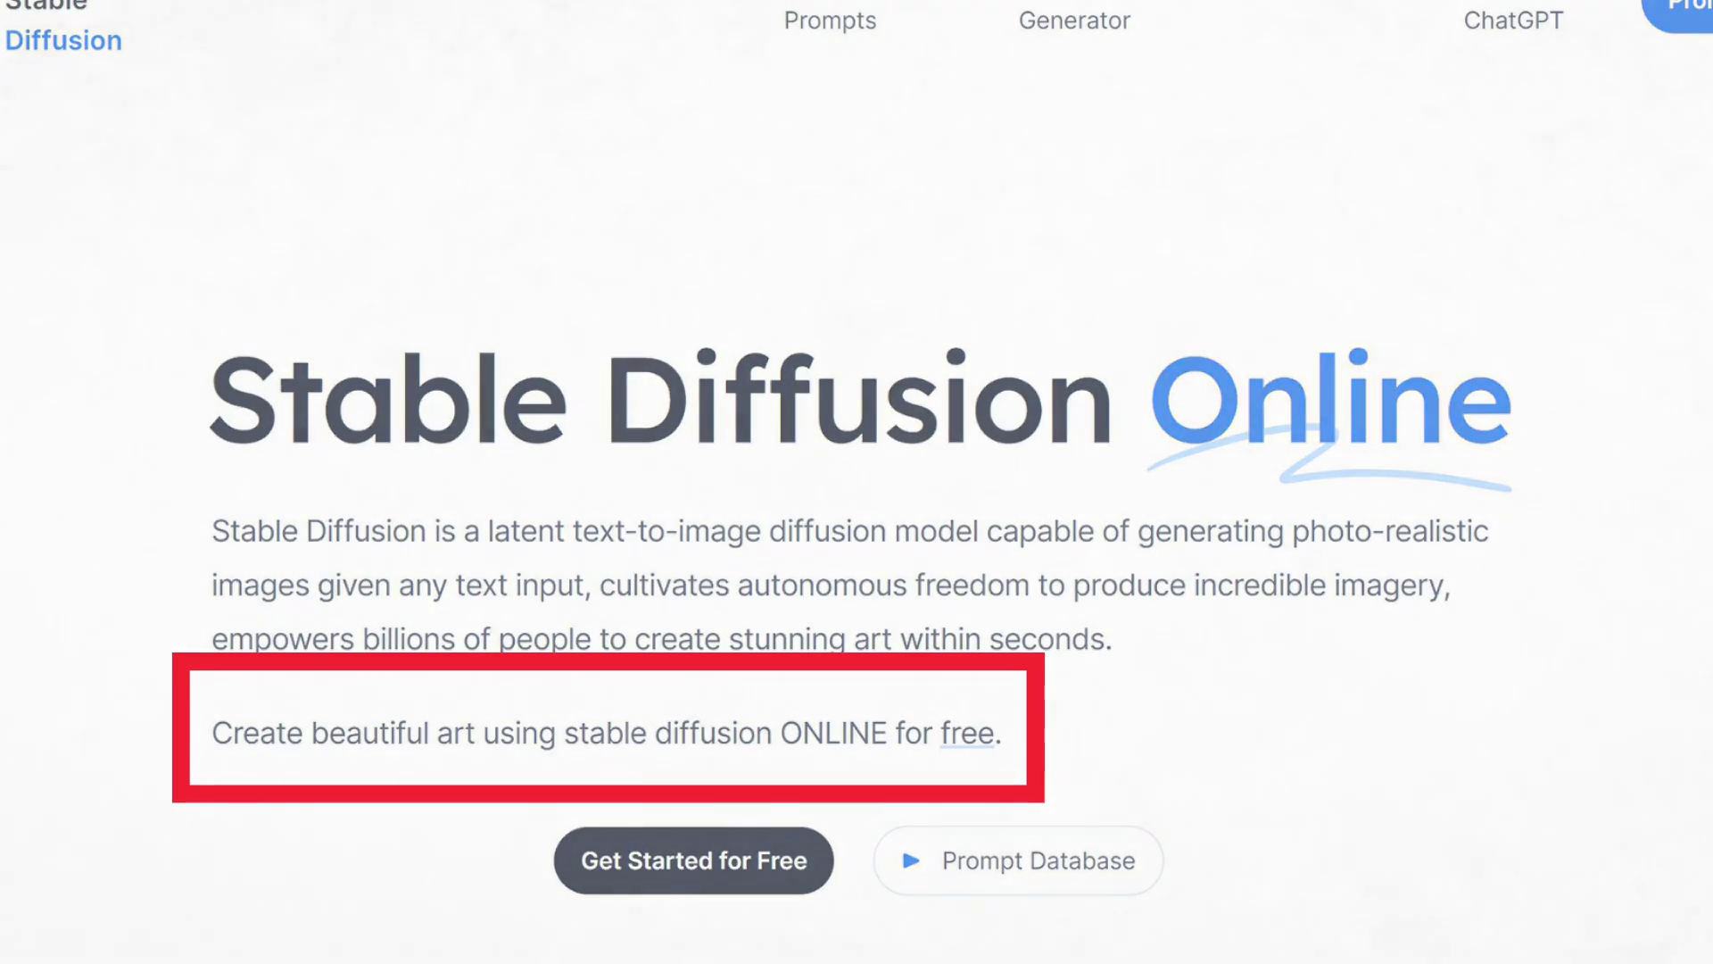
# Switch to the Stable Diffusion Online site and review its feature and privacy sections down to the Playground.
pyautogui.scroll(-9, 857, 482)
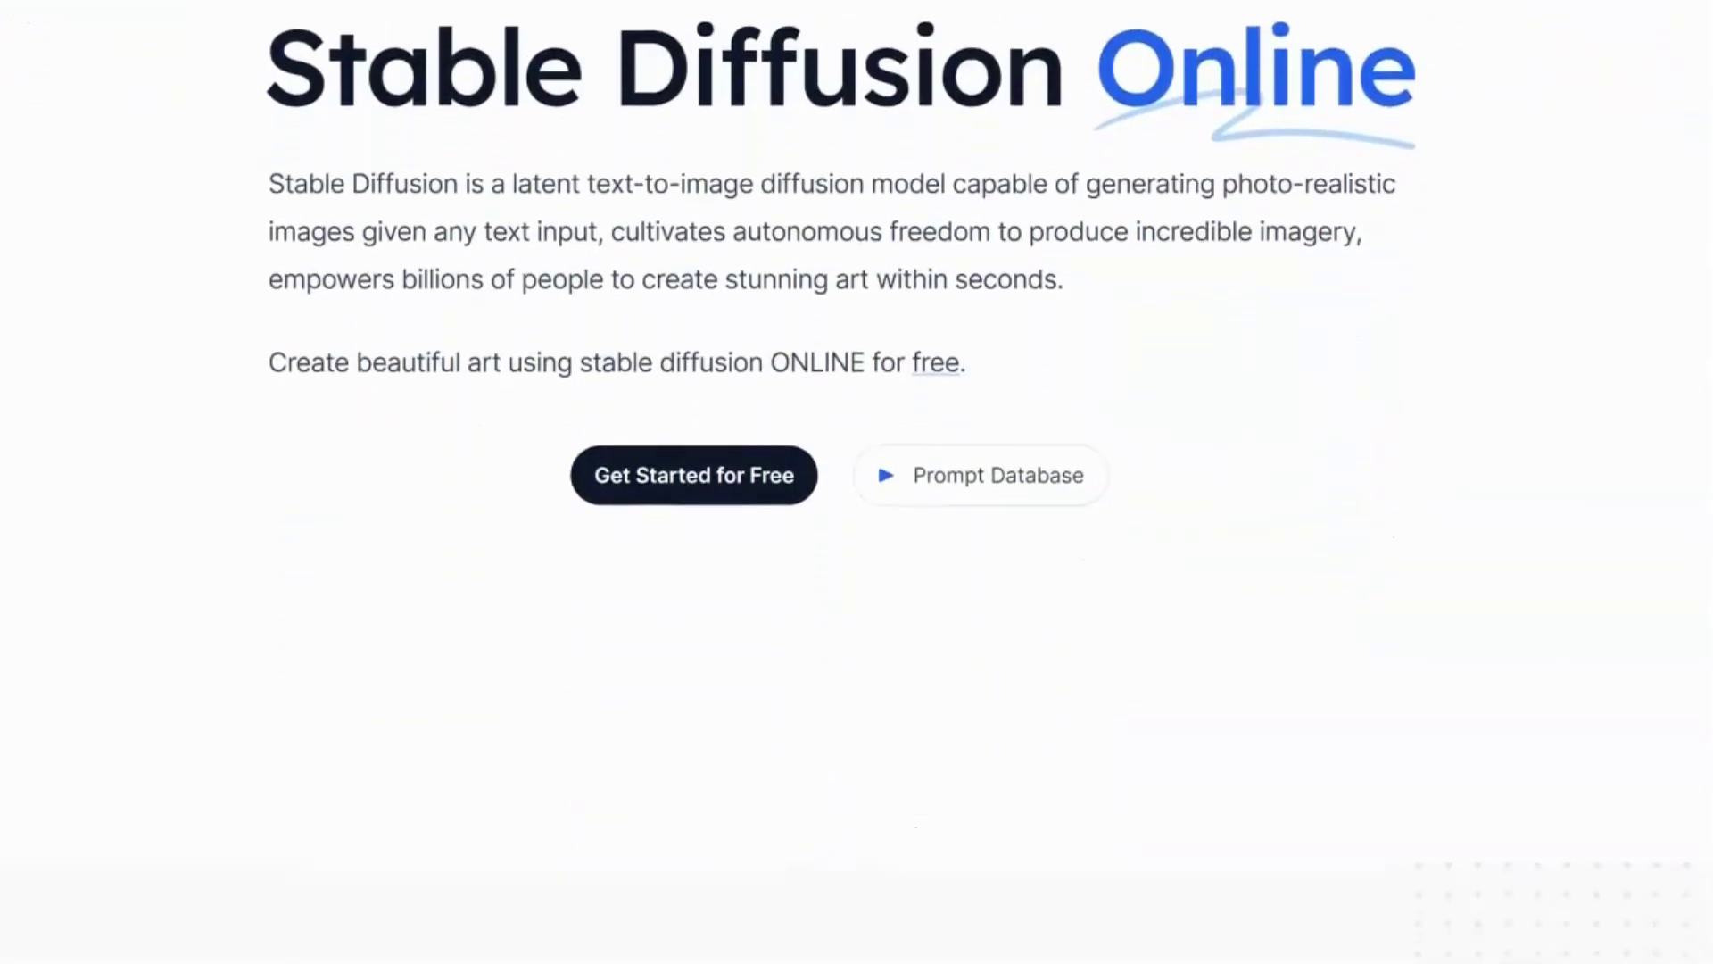
pyautogui.scroll(-10, 856, 482)
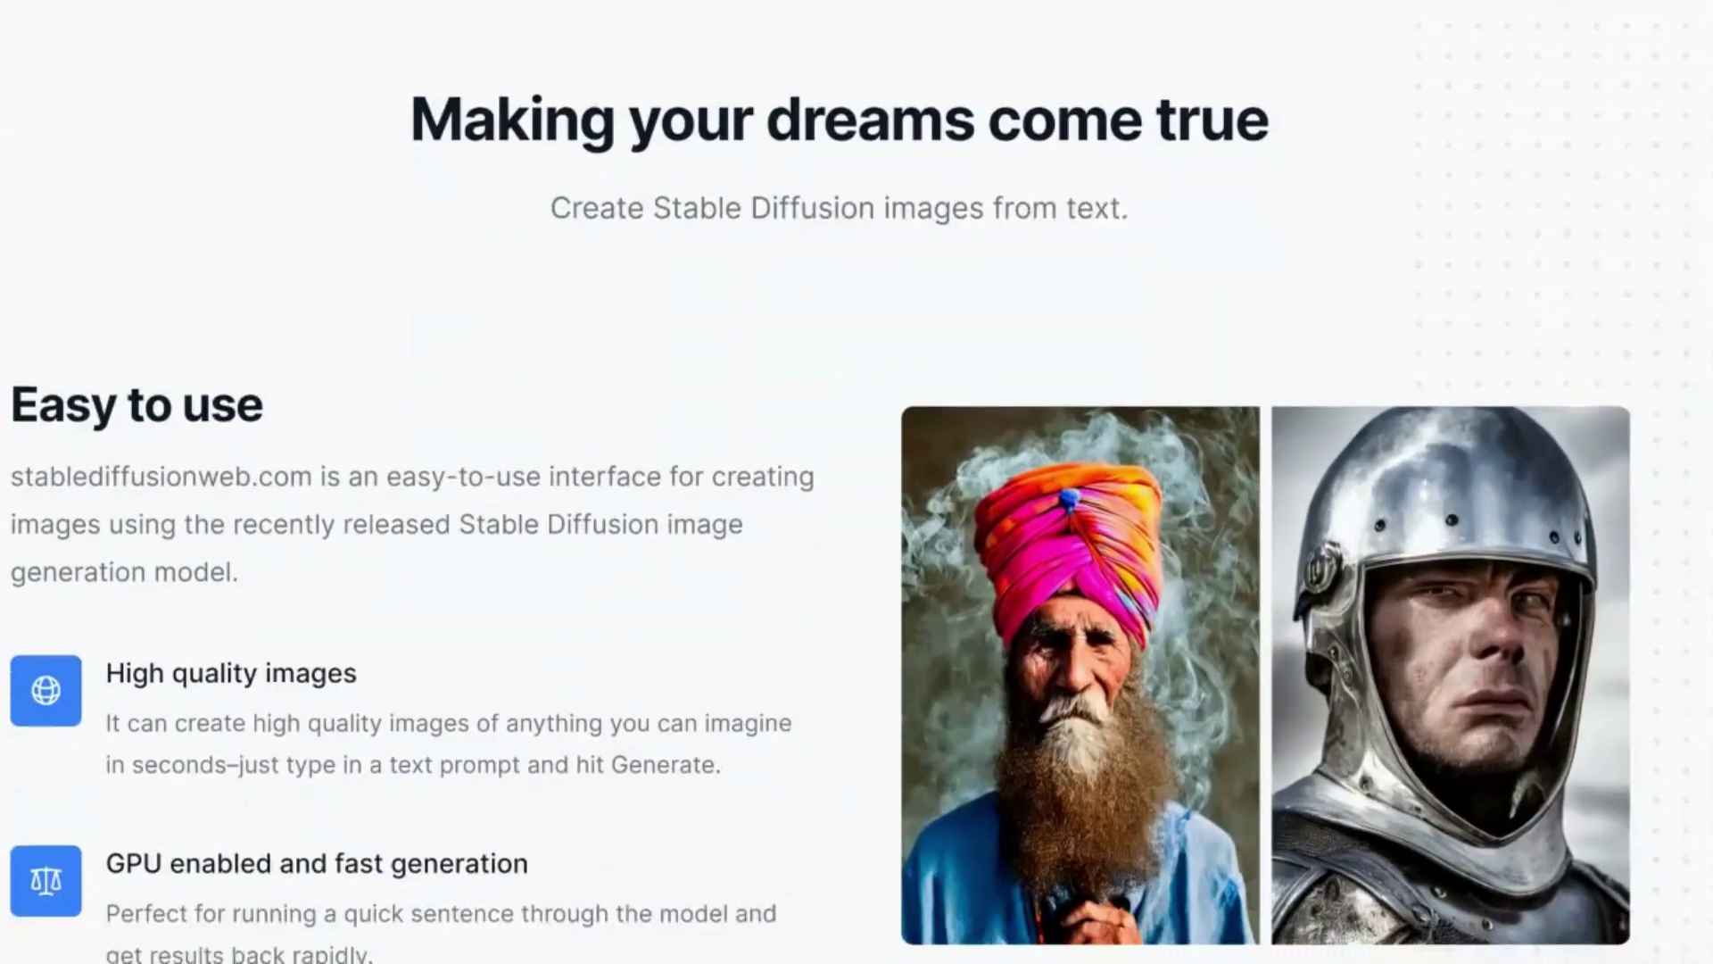
pyautogui.scroll(-8, 856, 482)
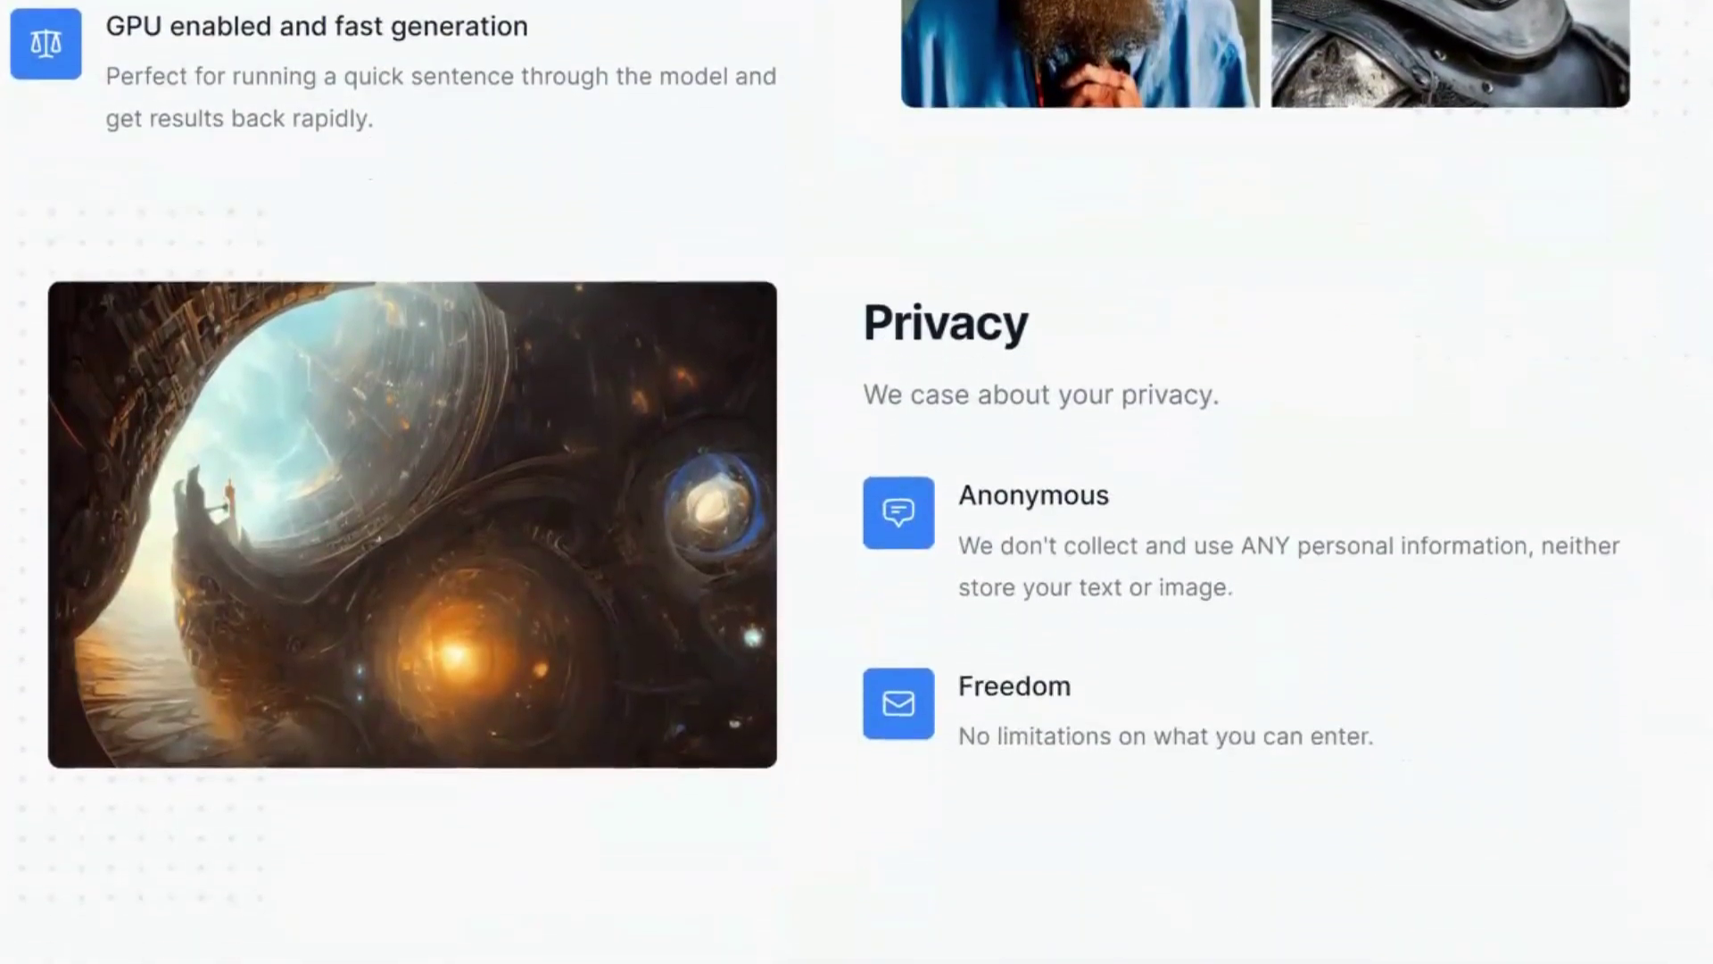
pyautogui.scroll(-8, 857, 481)
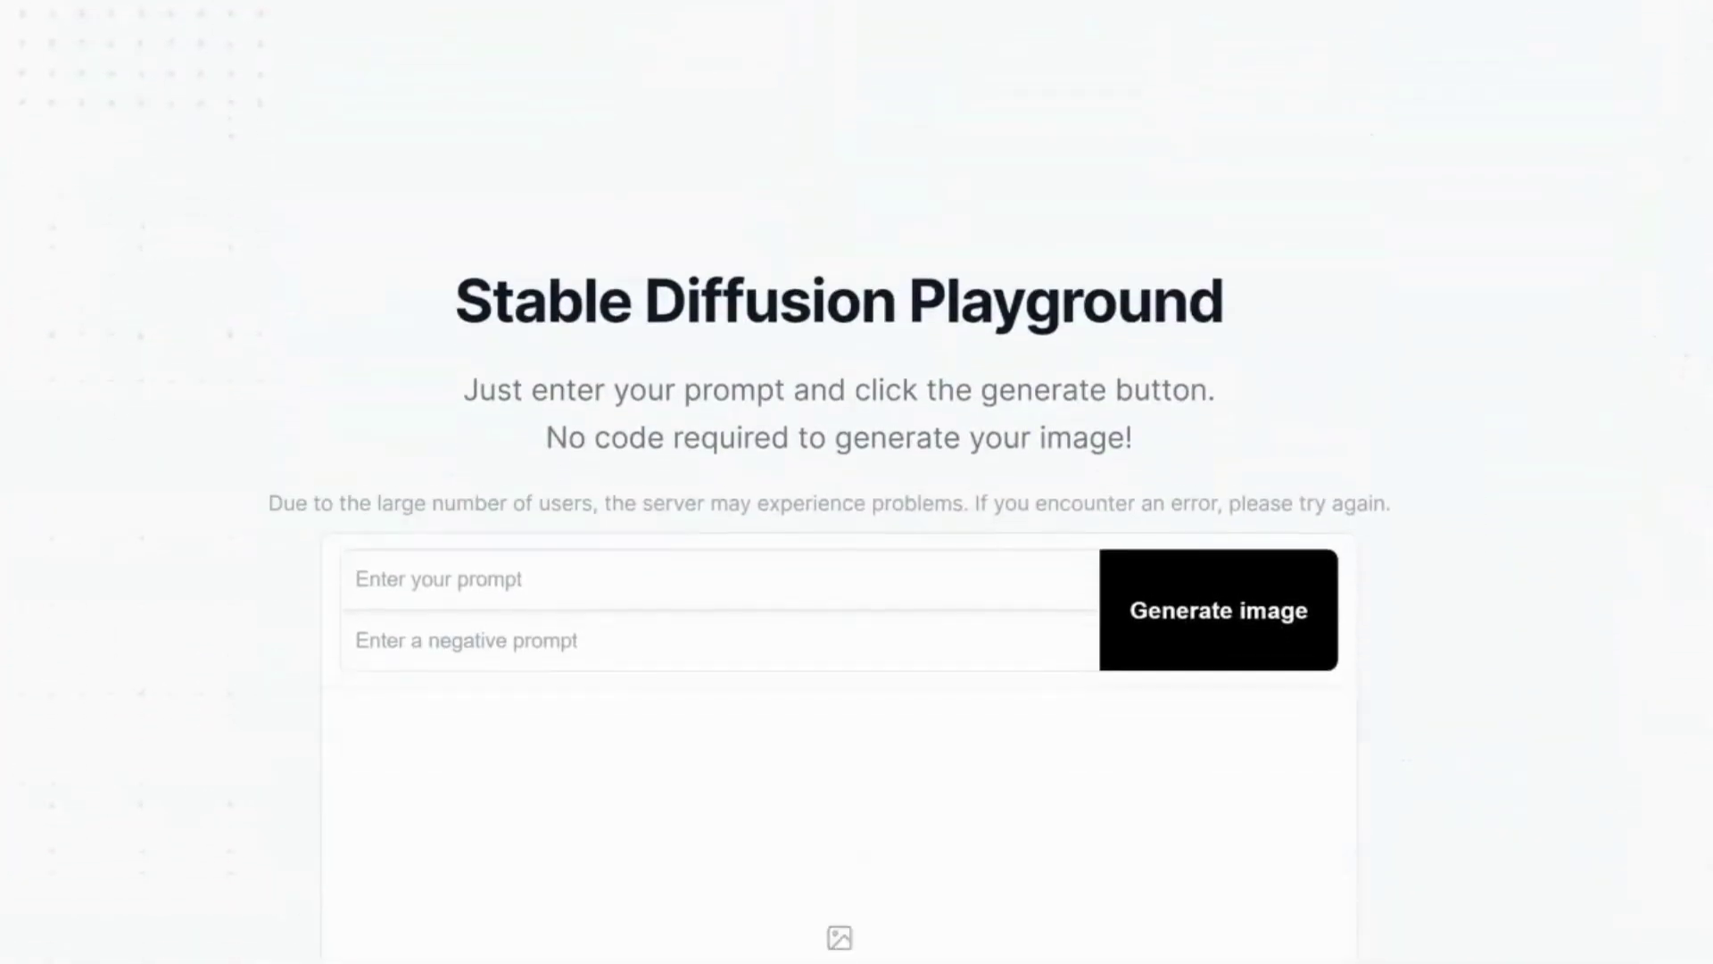
pyautogui.scroll(-1, 857, 482)
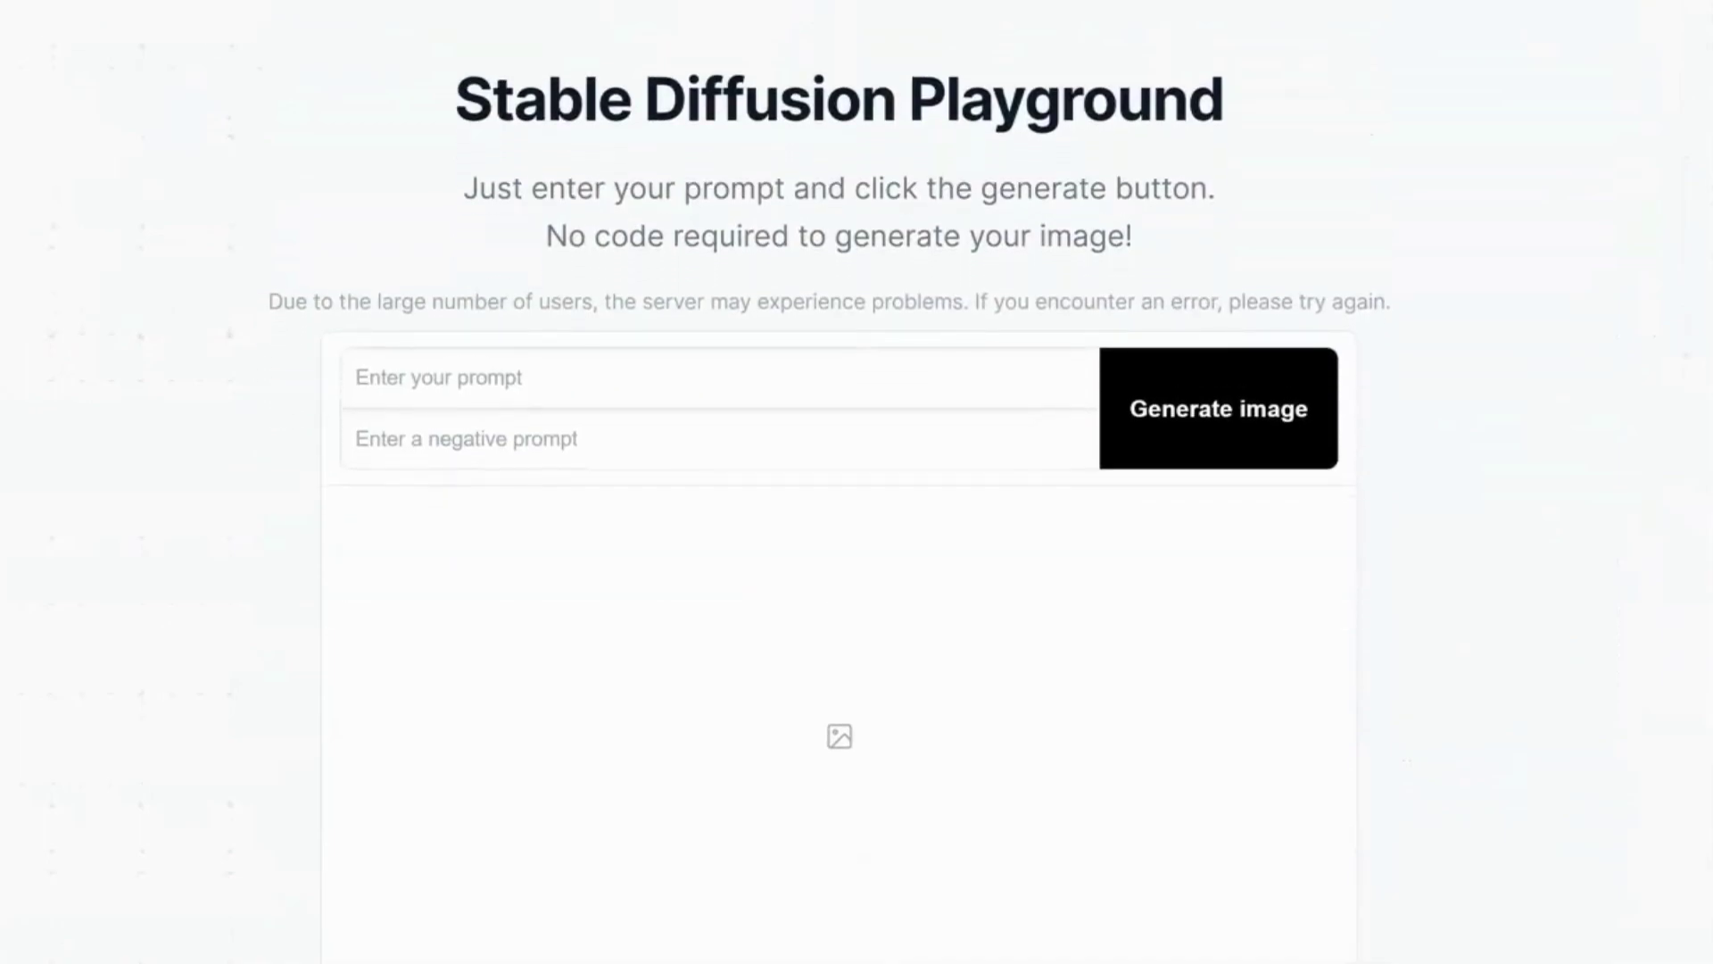
pyautogui.scroll(-1, 856, 482)
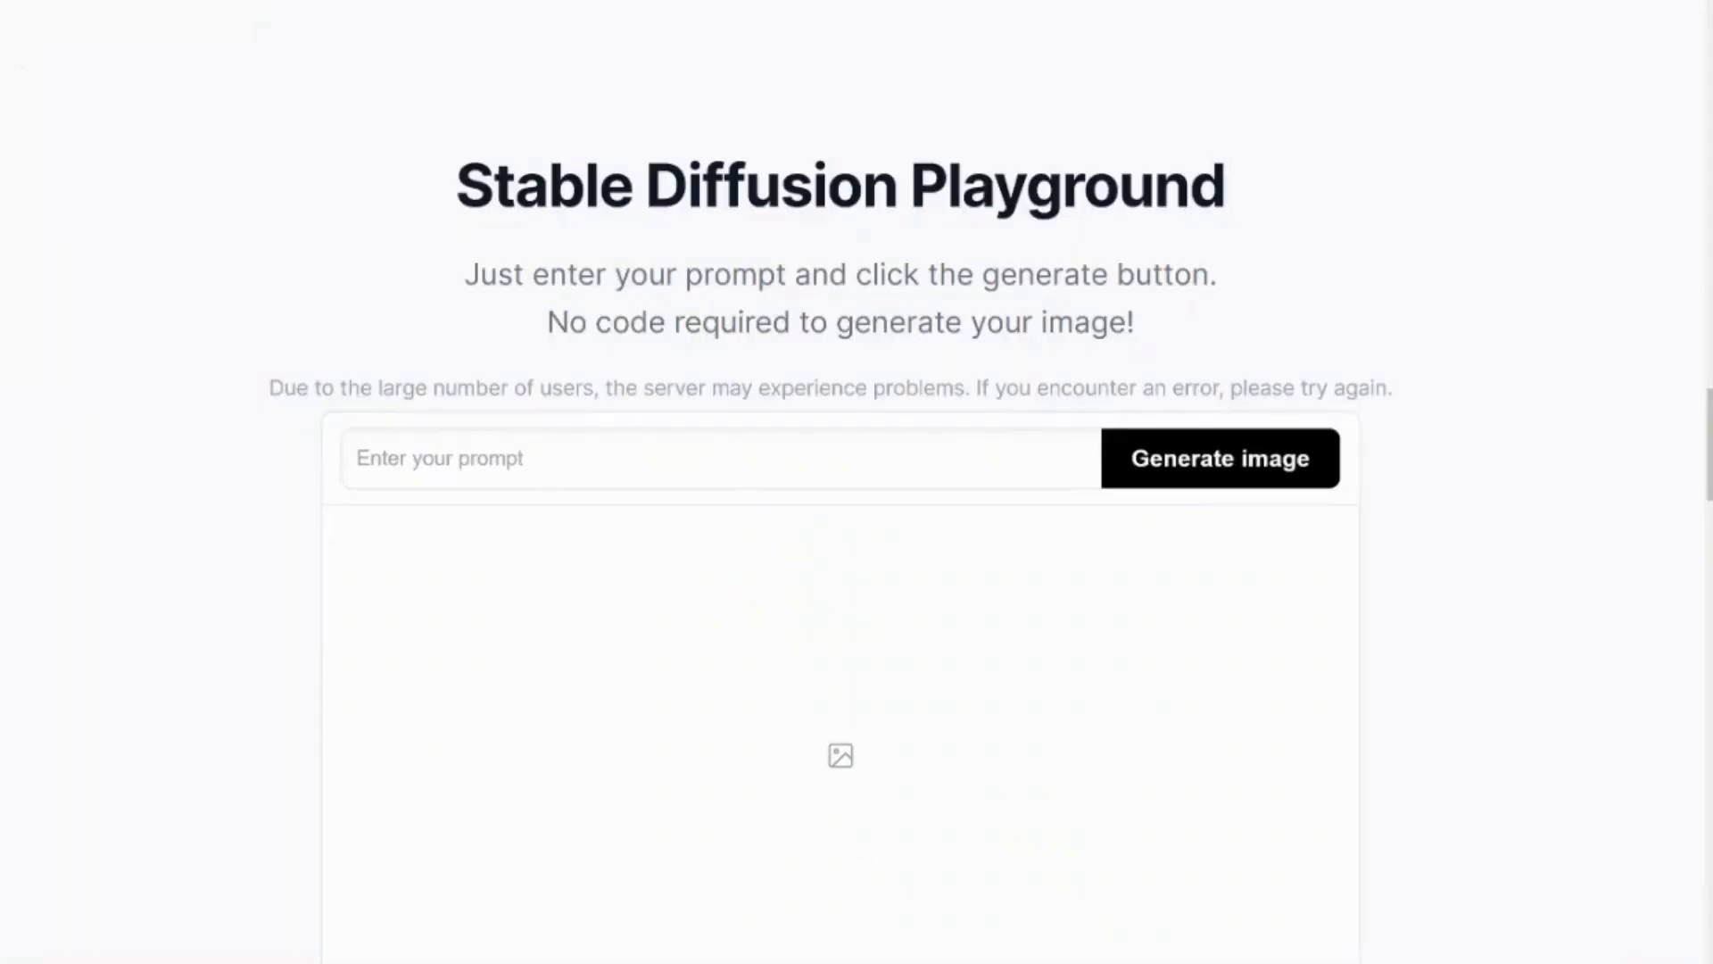
# Generate images in the Playground from the copied prompt beginning "Create a charming image of a happy dog enjoying a croissant".
pyautogui.click(357, 458)
pyautogui.hotkey('ctrl', 'v')
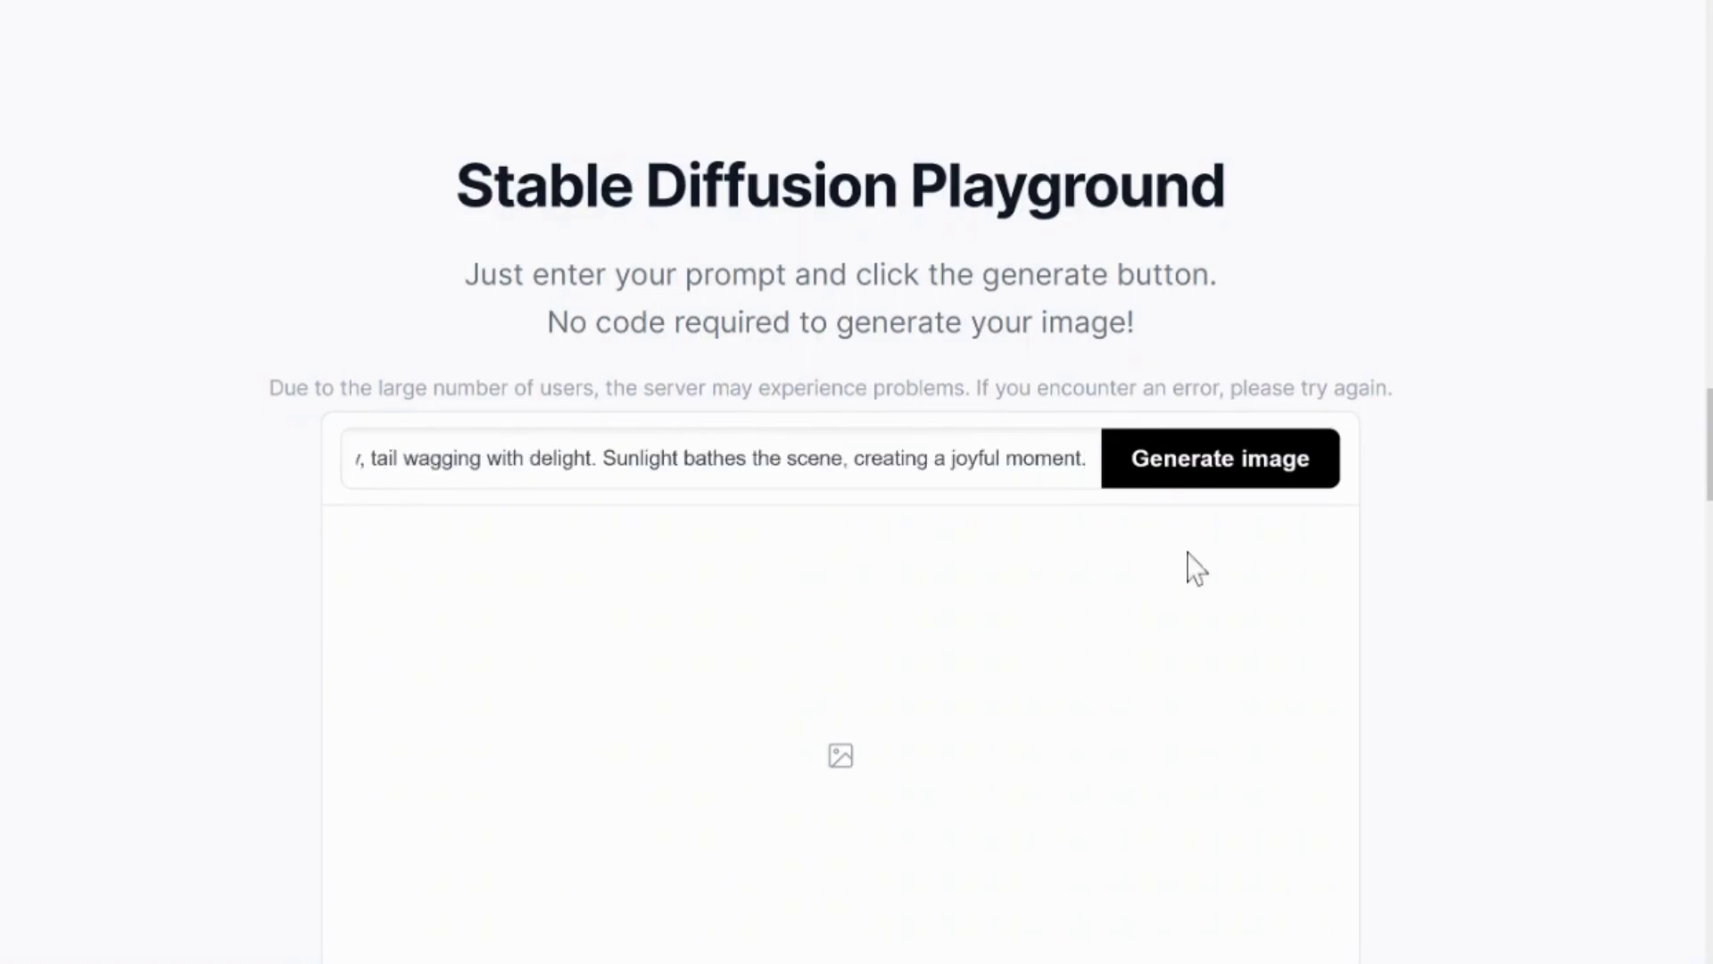
pyautogui.click(1216, 475)
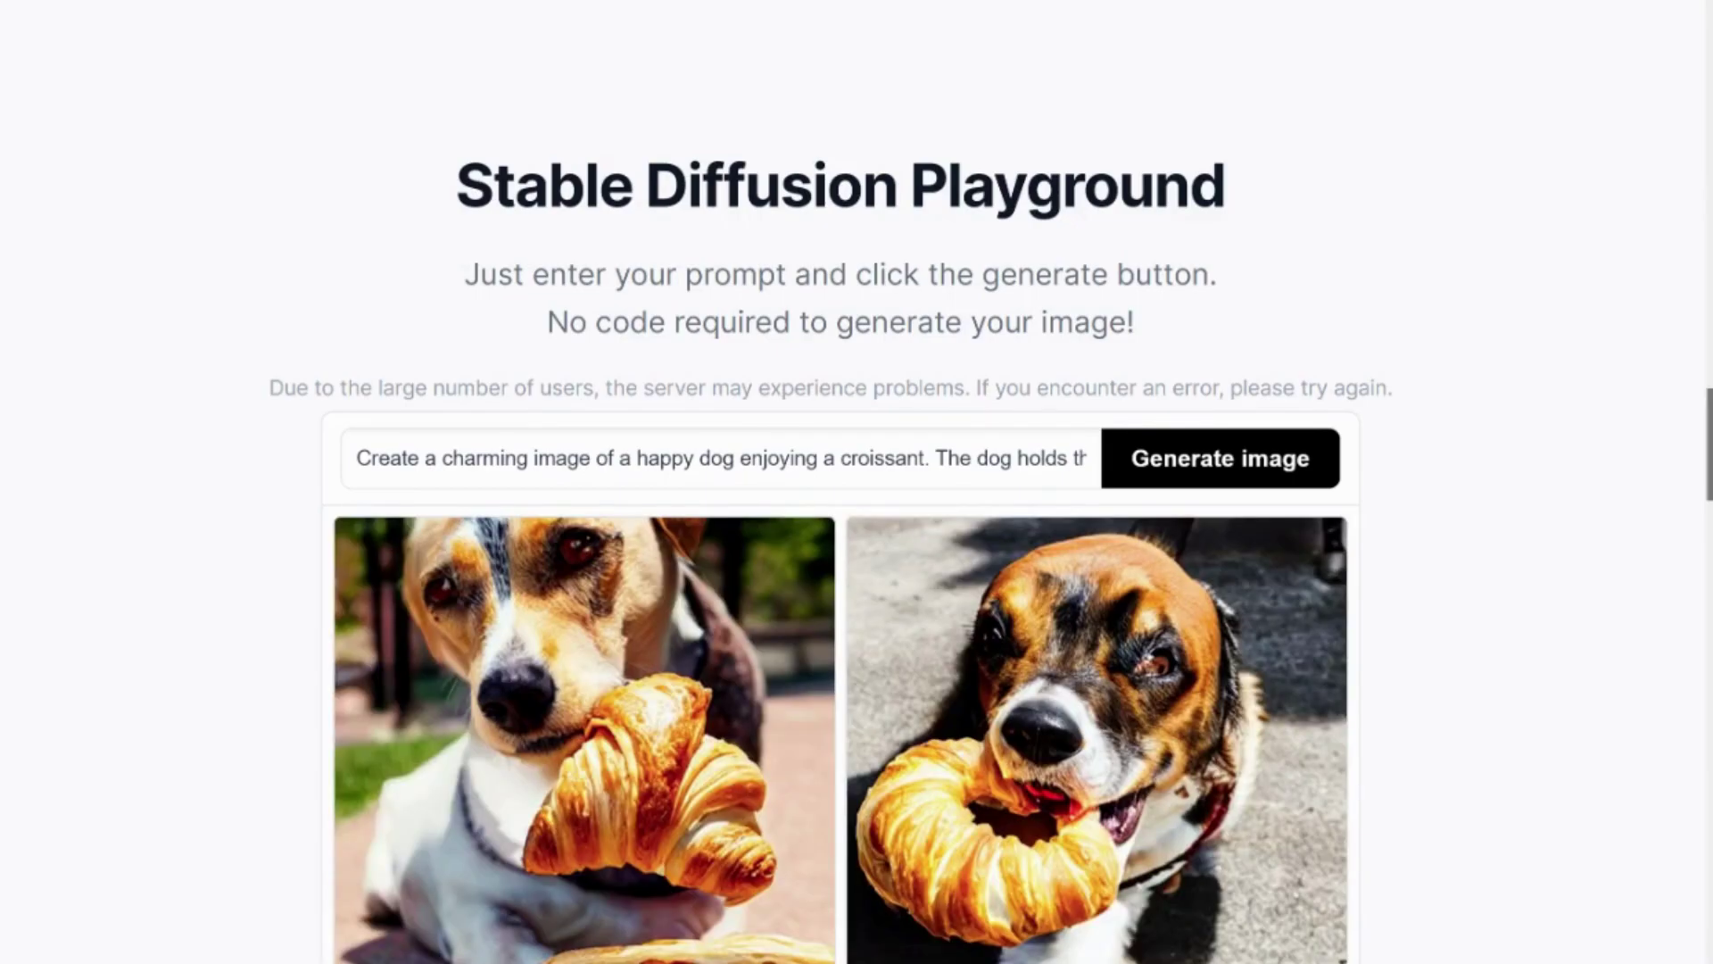
# Examine the dog-and-croissant images generated in the Stable Diffusion Playground.
pyautogui.scroll(-2, 838, 554)
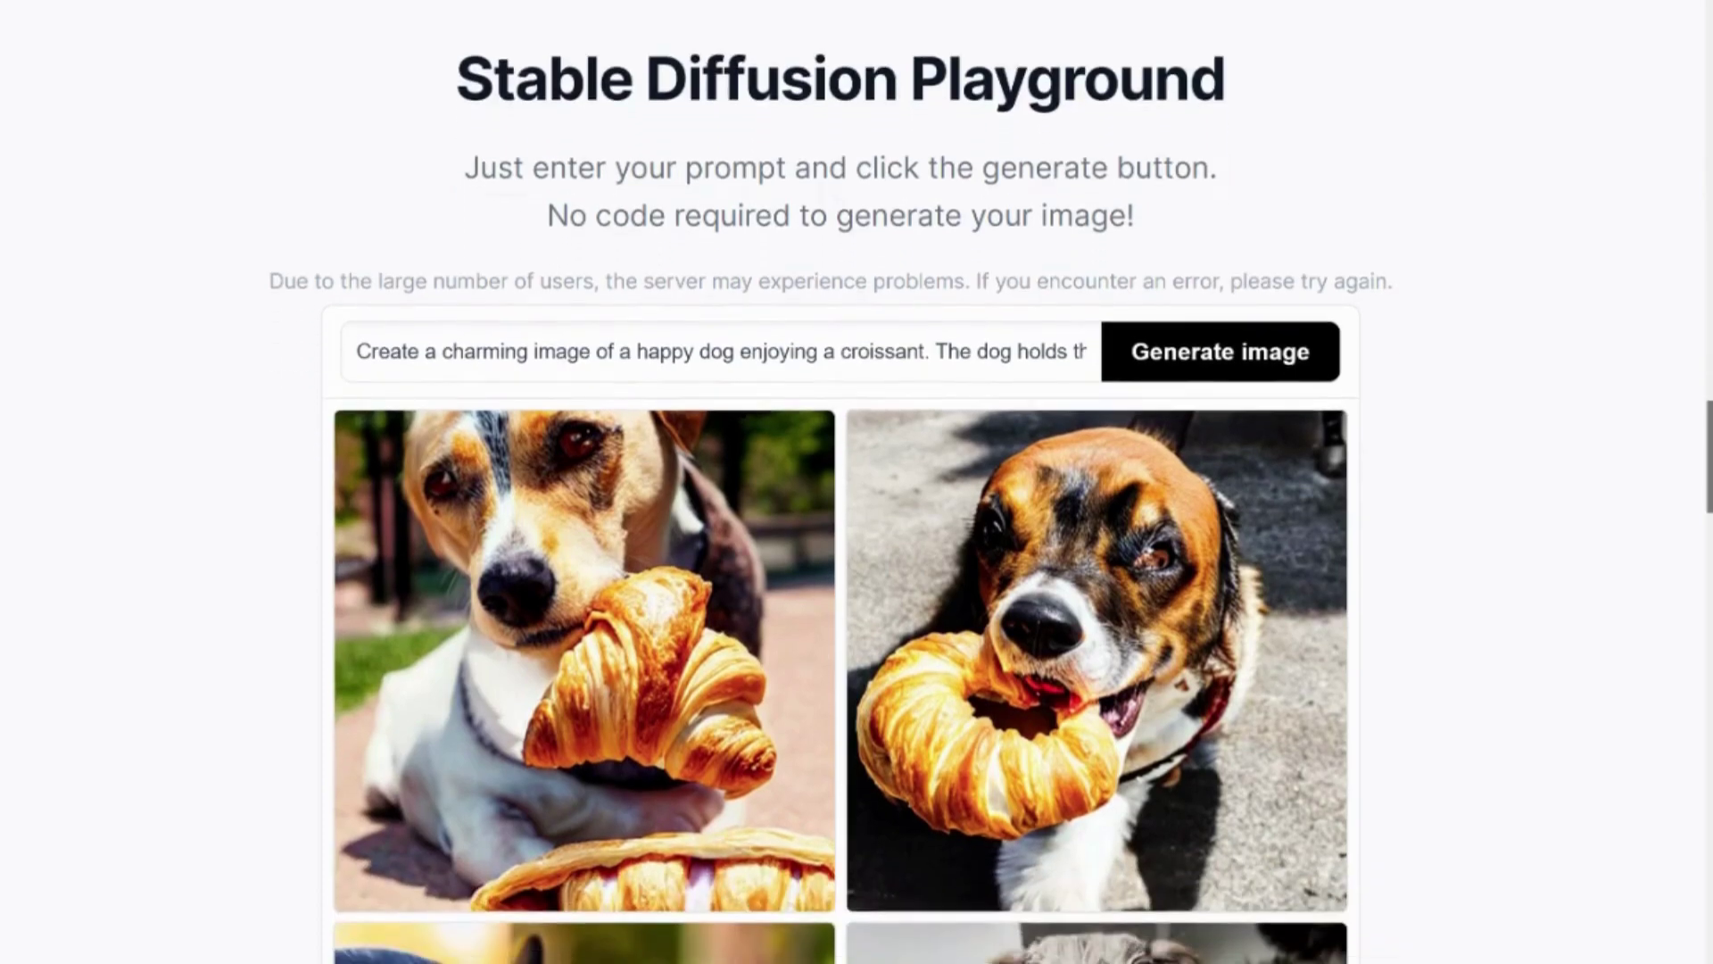
pyautogui.scroll(-2, 839, 553)
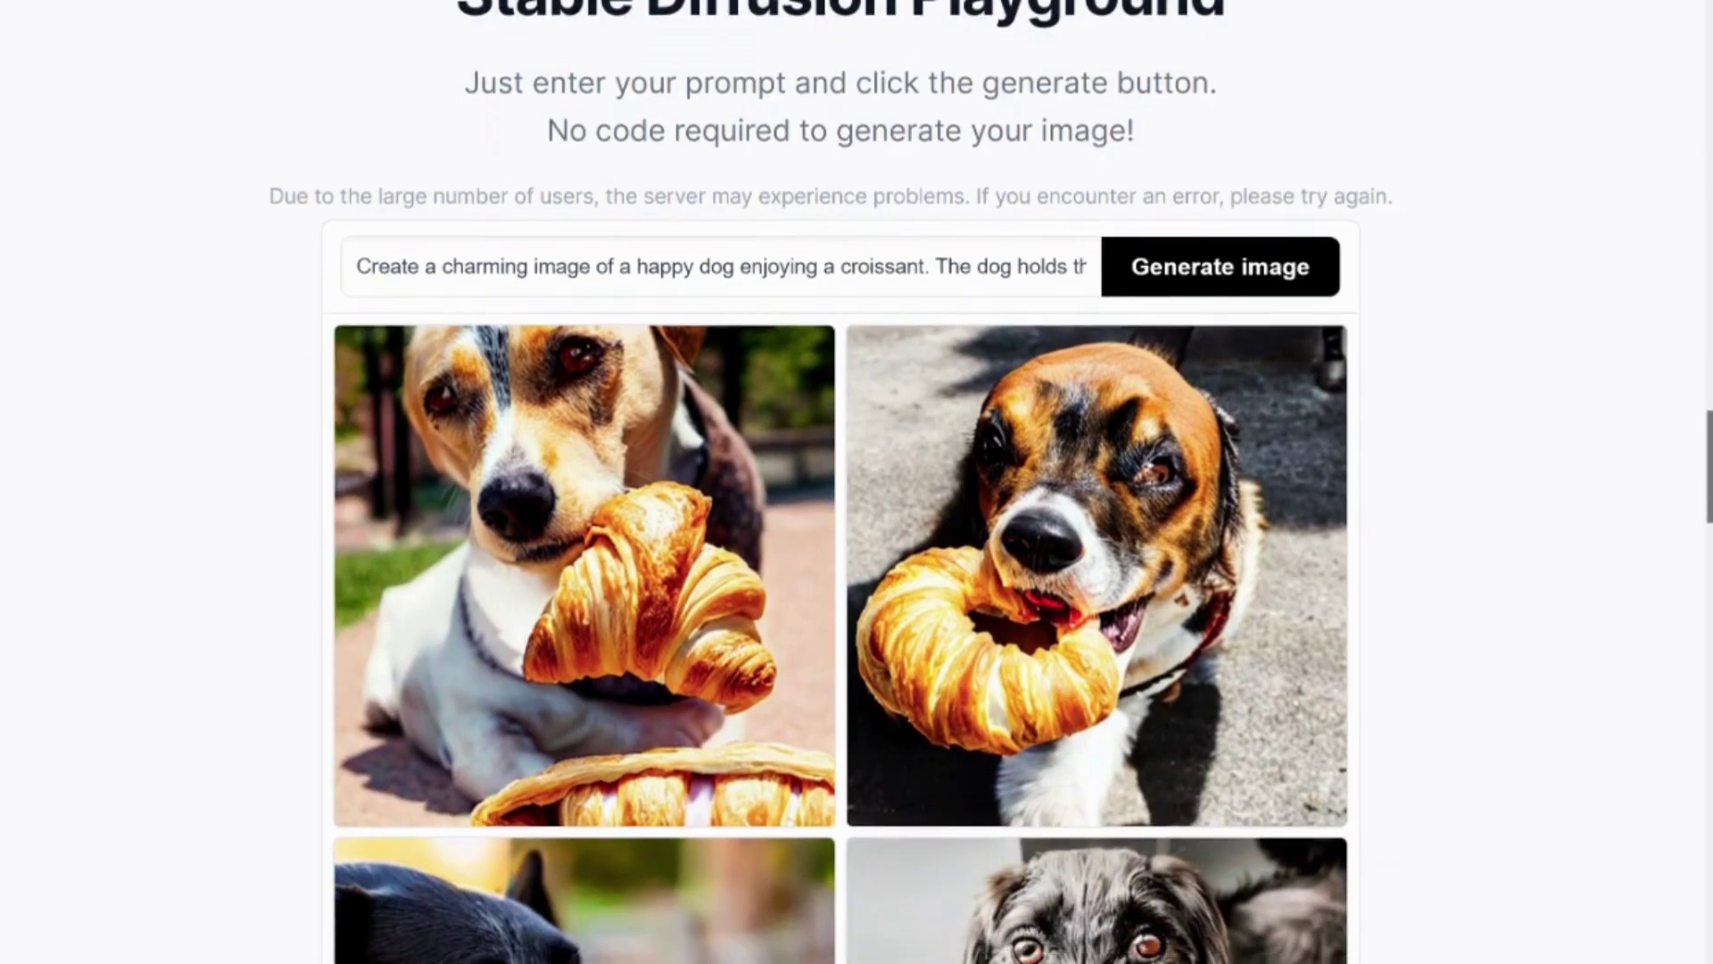
pyautogui.scroll(-2, 839, 553)
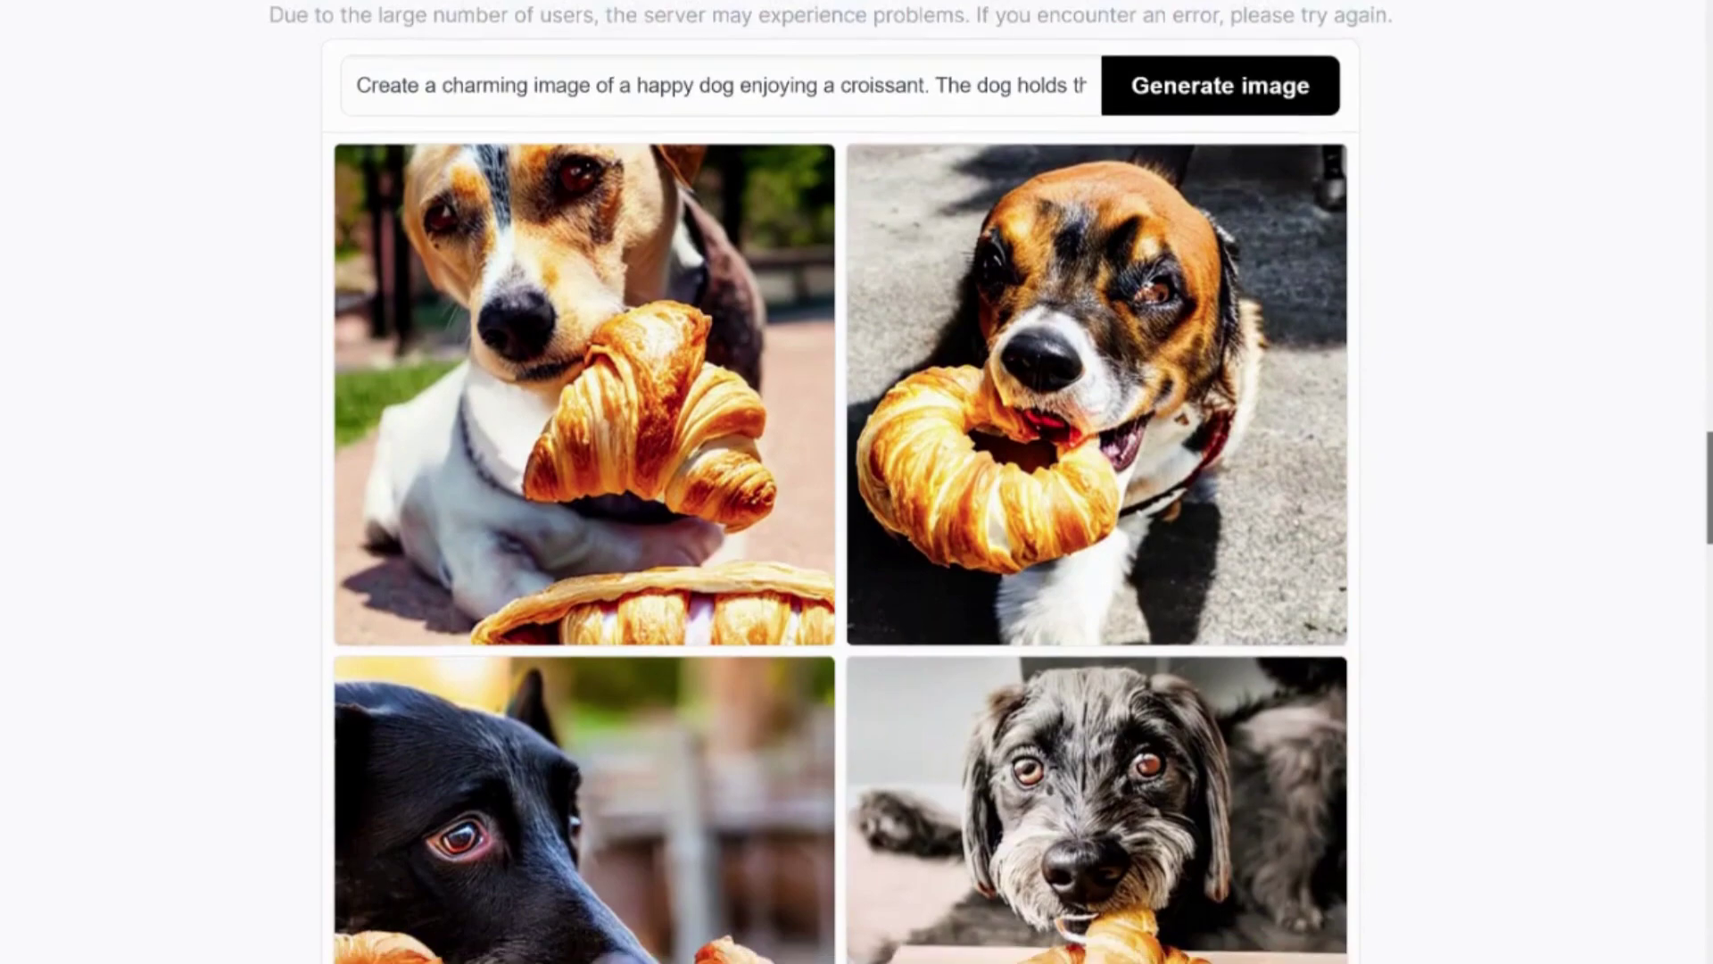
pyautogui.scroll(-2, 839, 554)
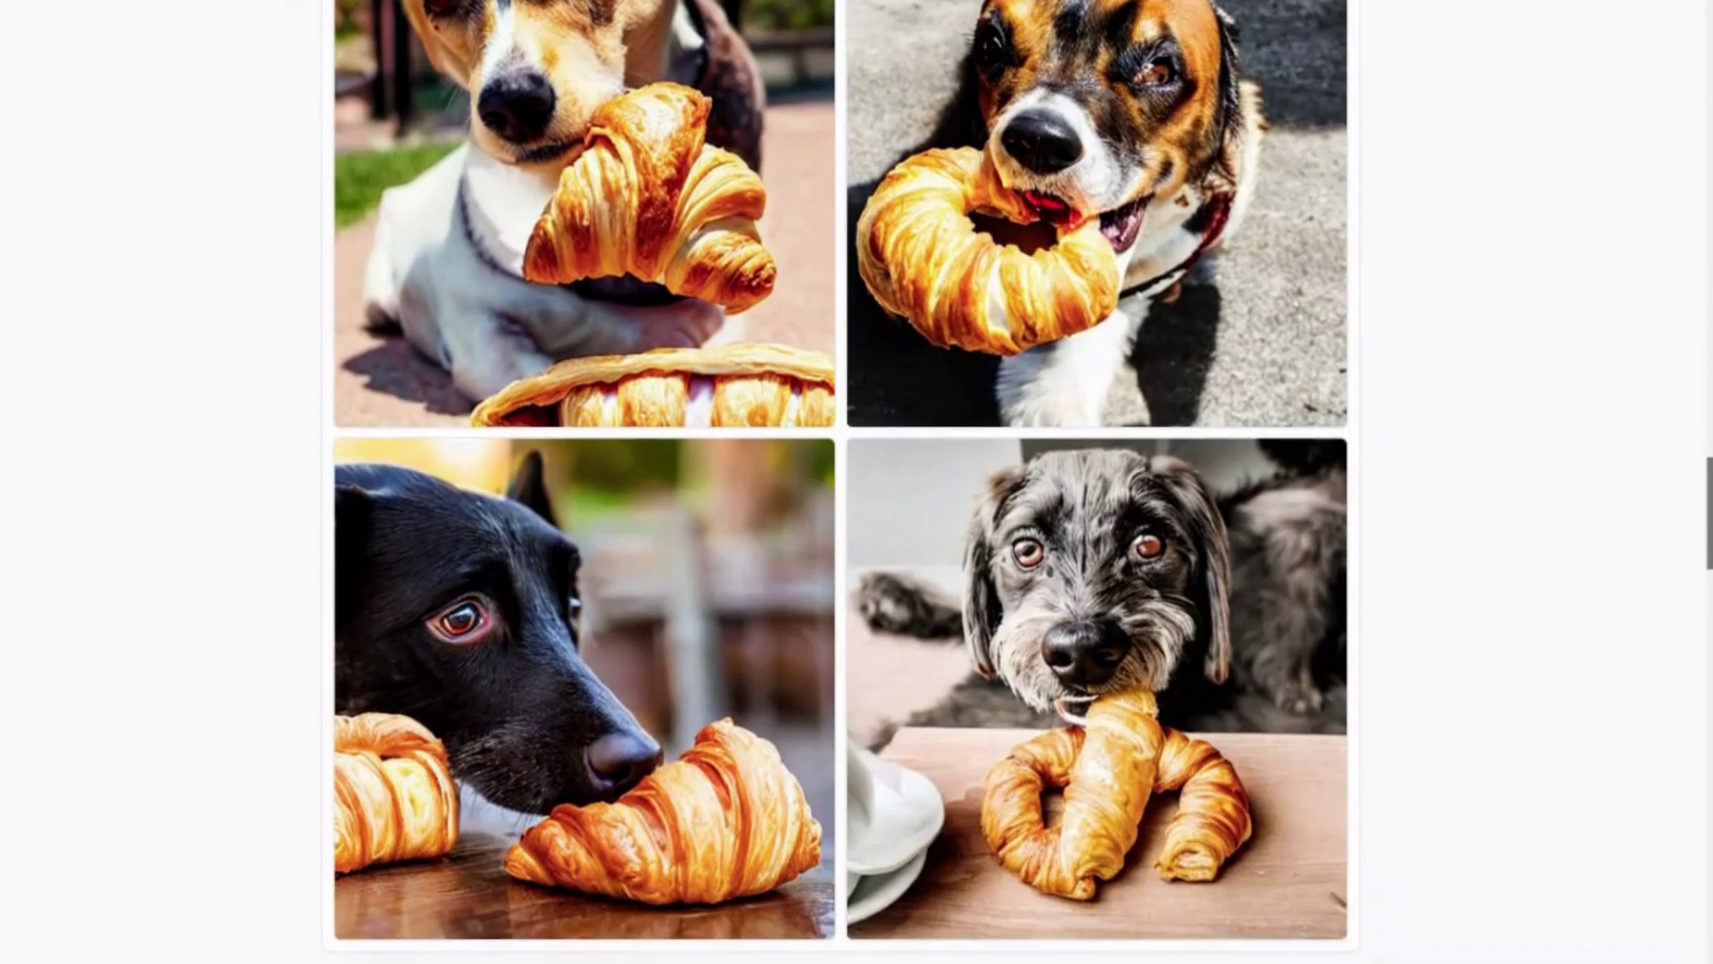
pyautogui.scroll(1, 842, 482)
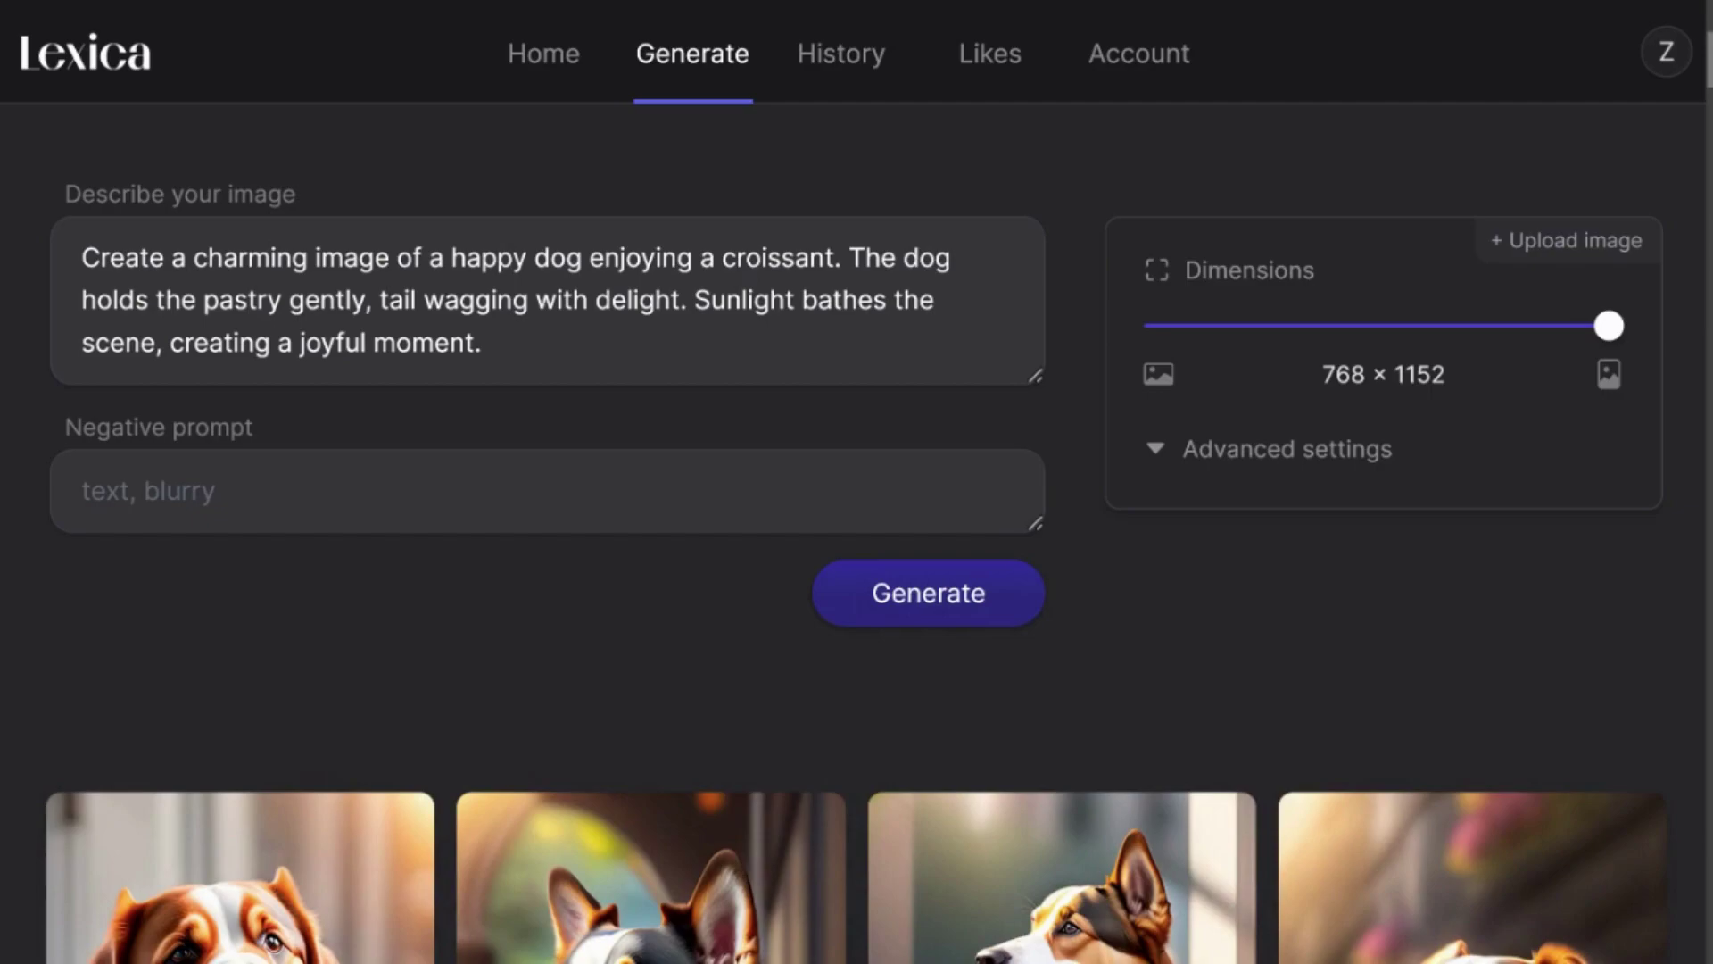
# Switch to Lexica's image generator and examine the images it creates for the happy dog and croissant prompt.
pyautogui.scroll(-6, 856, 536)
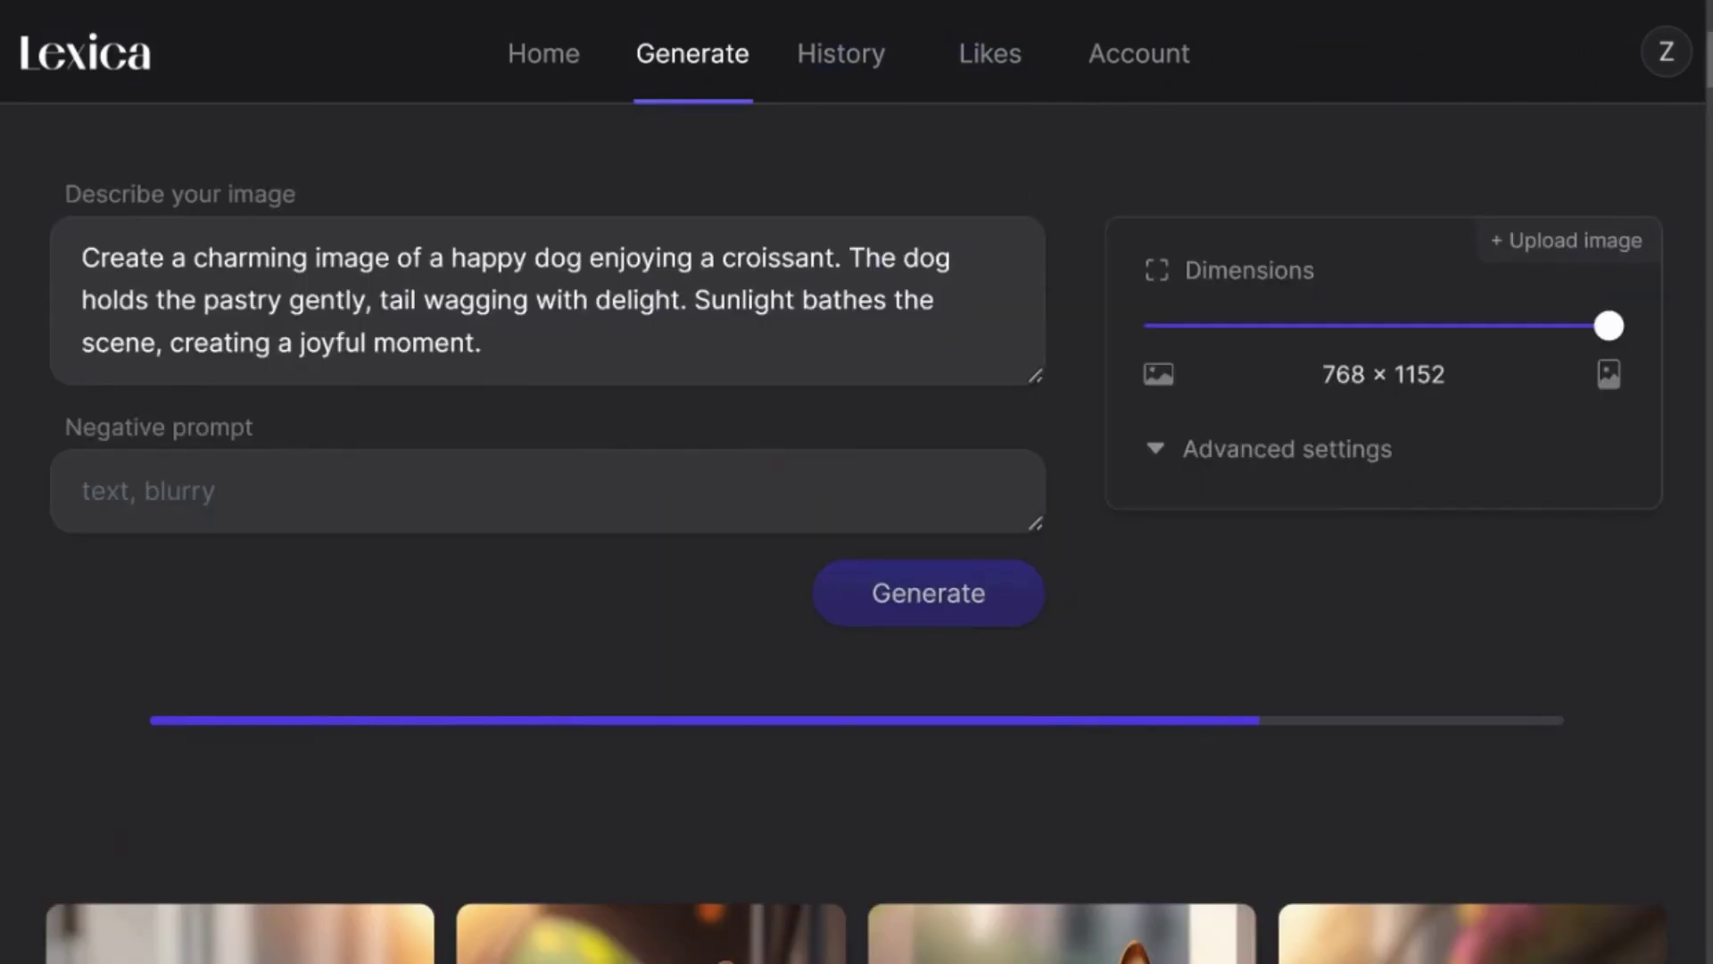
pyautogui.scroll(-6, 857, 535)
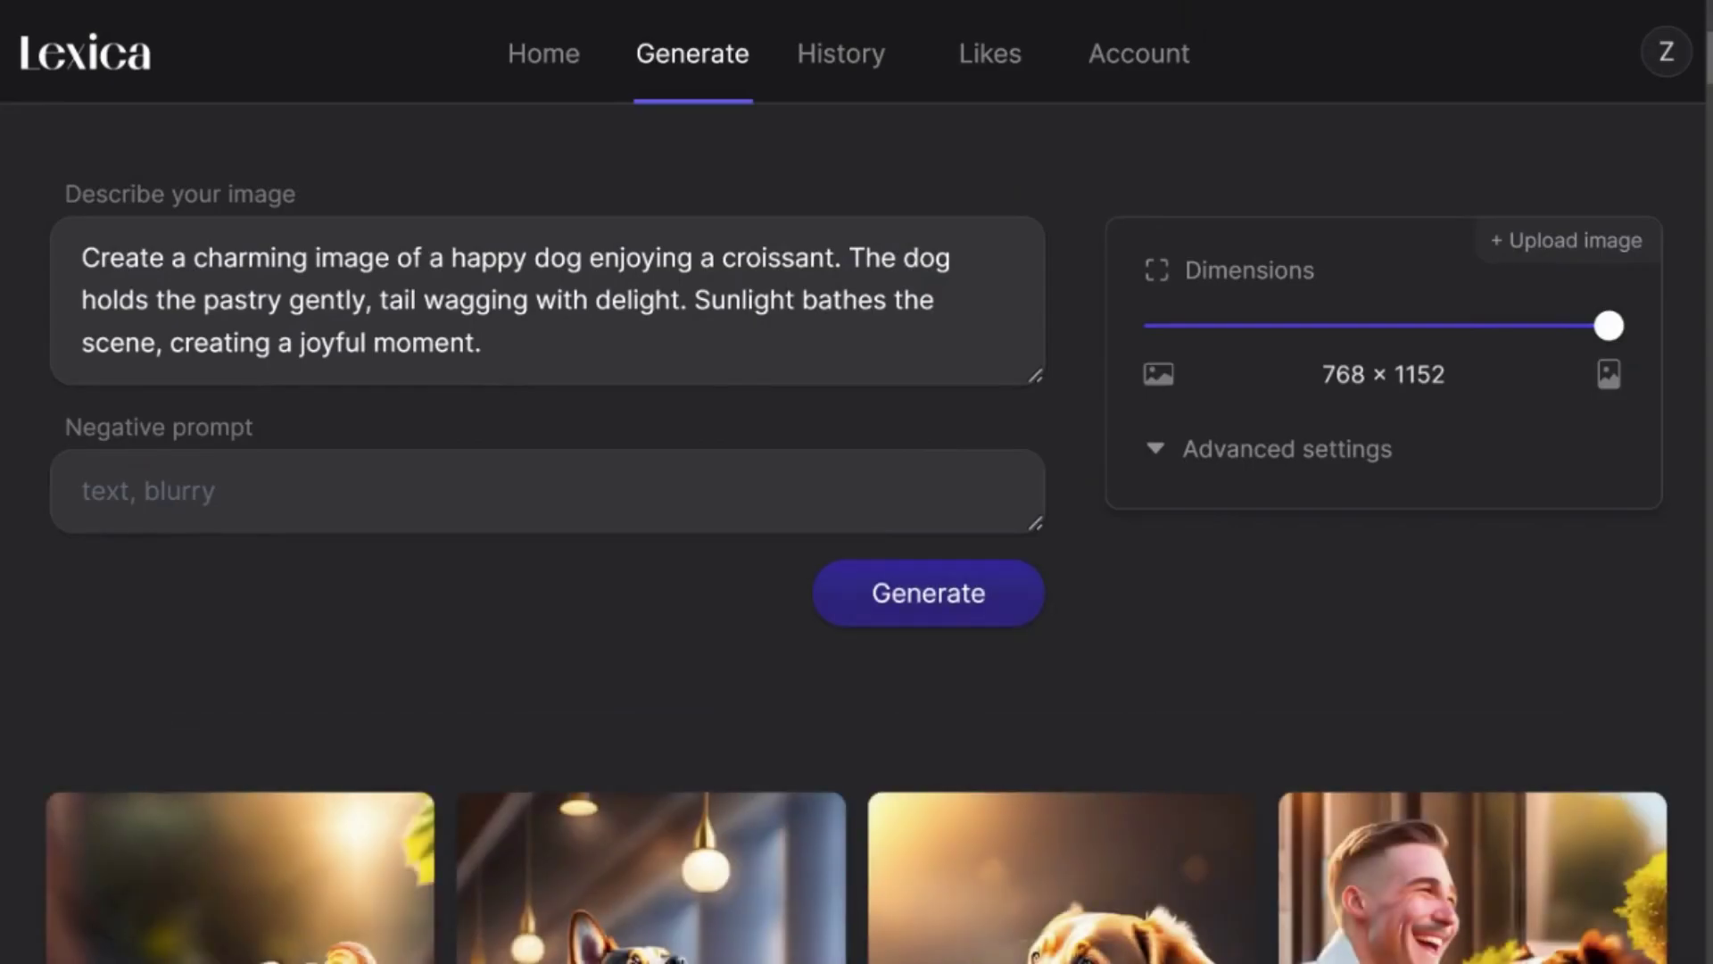
pyautogui.scroll(-4, 856, 535)
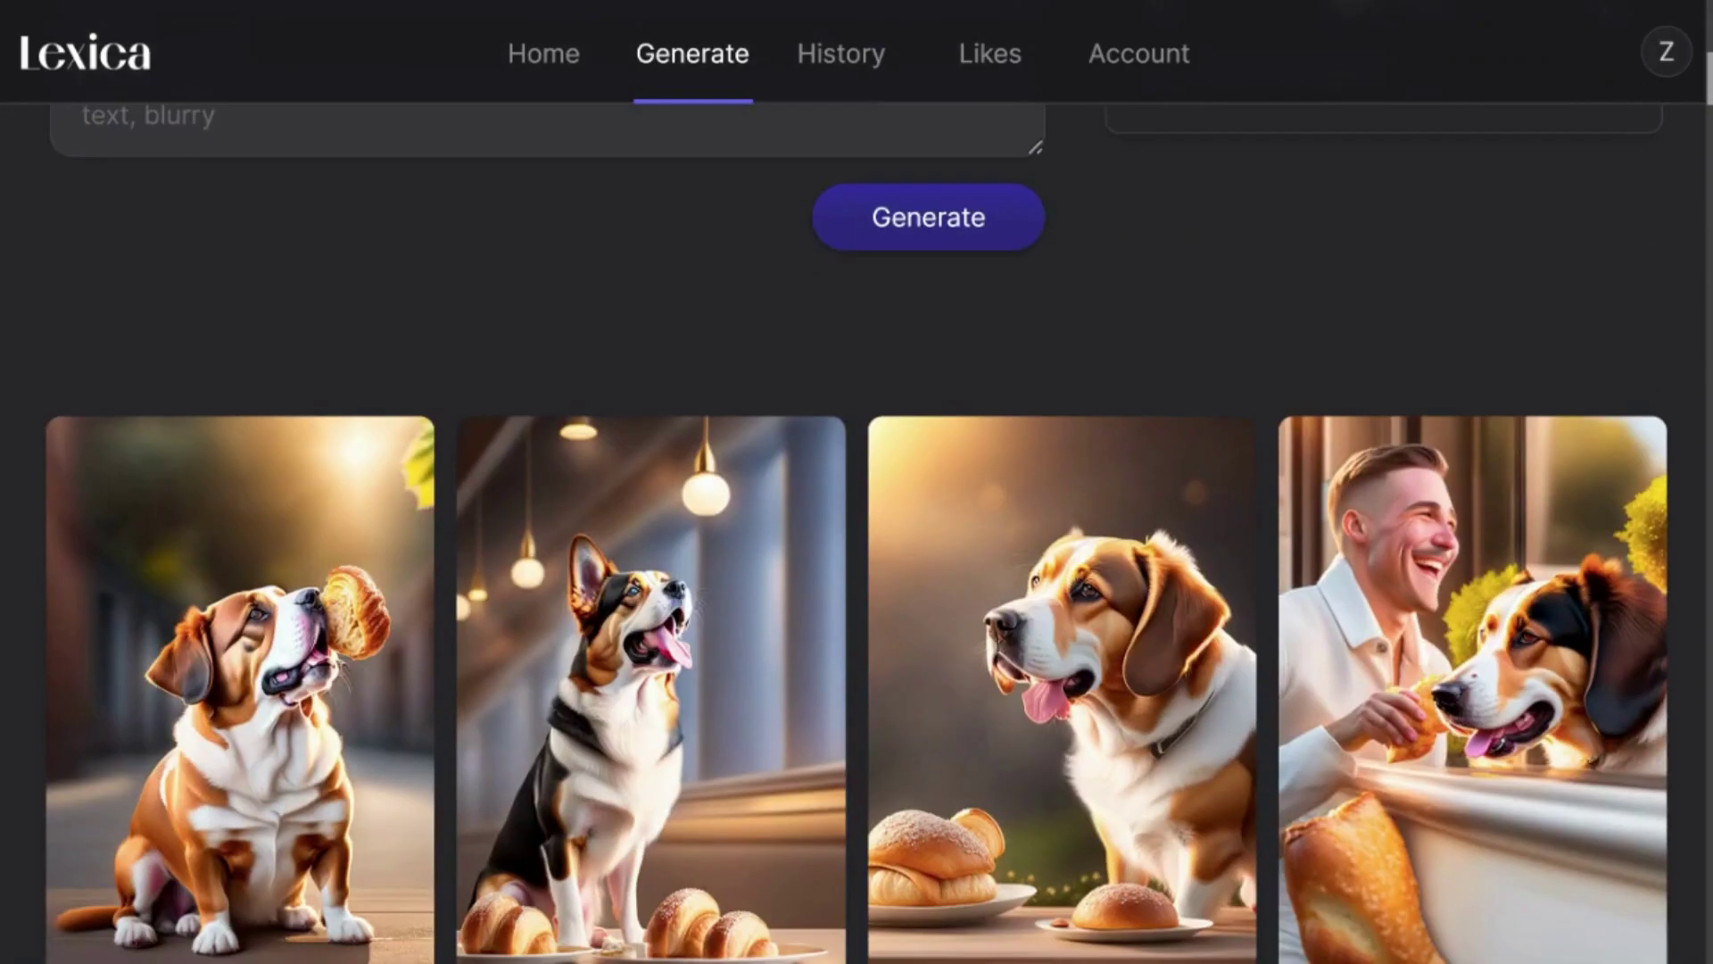
pyautogui.scroll(-1, 856, 536)
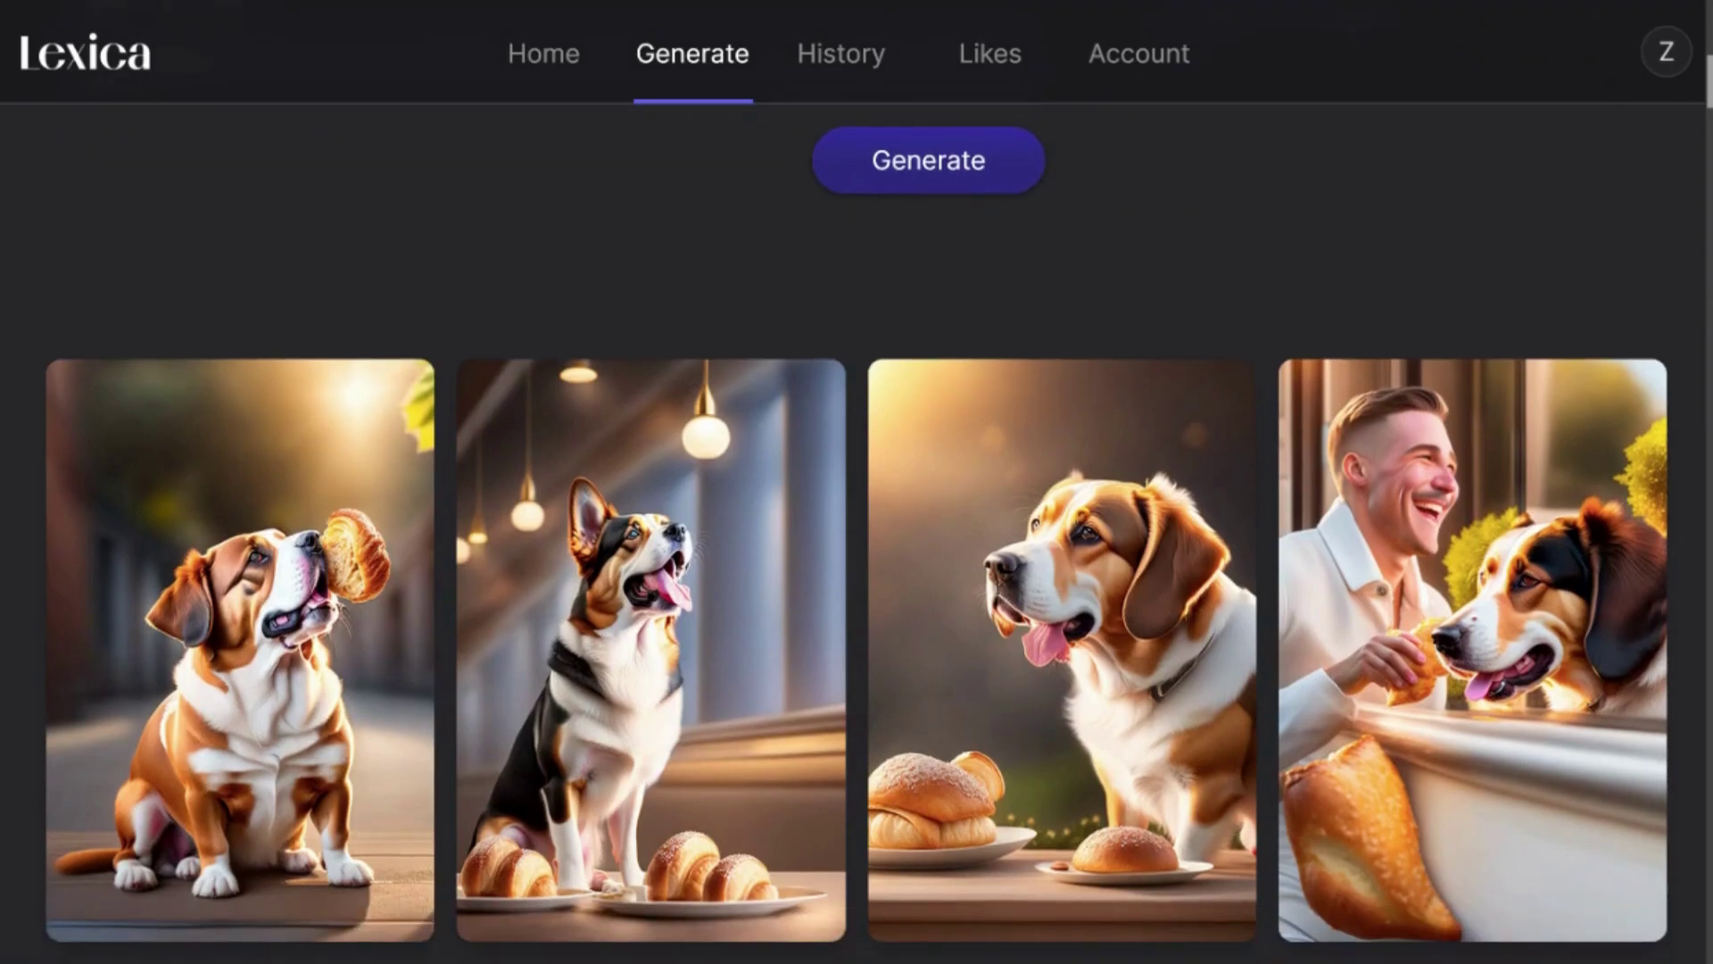
pyautogui.scroll(-1, 1701, 174)
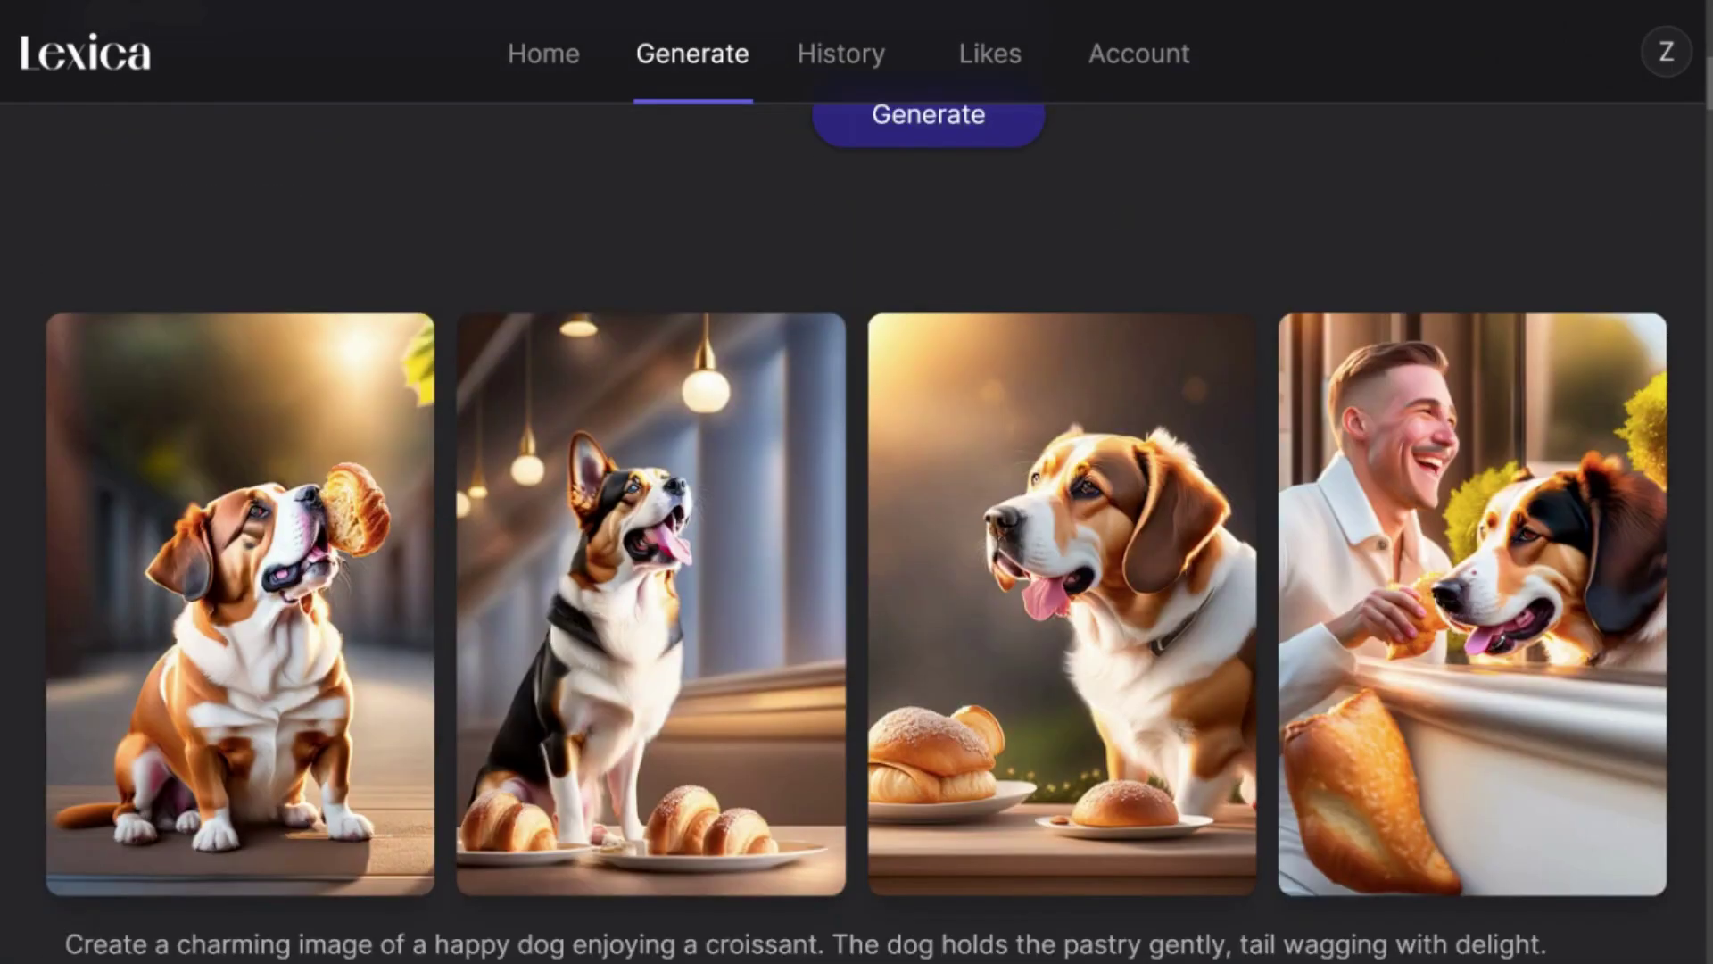
# Browse the image results for the search term "art" on Lexica's home page.
pyautogui.moveTo(1094, 333)
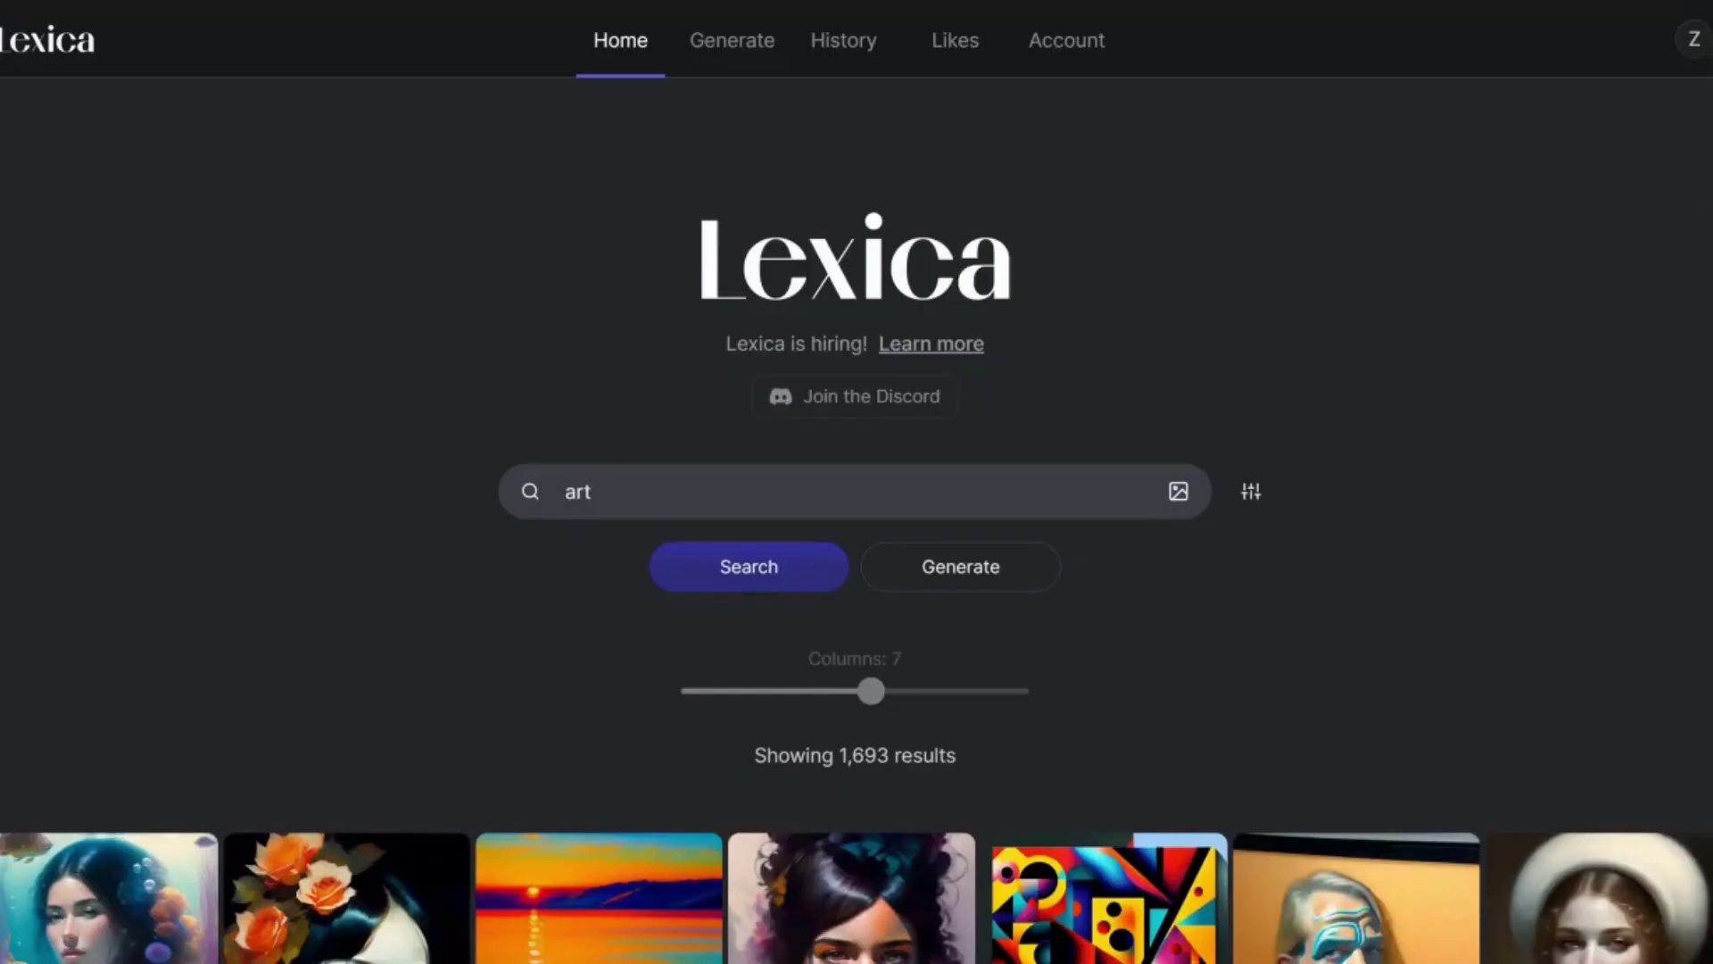
pyautogui.scroll(-3, 856, 580)
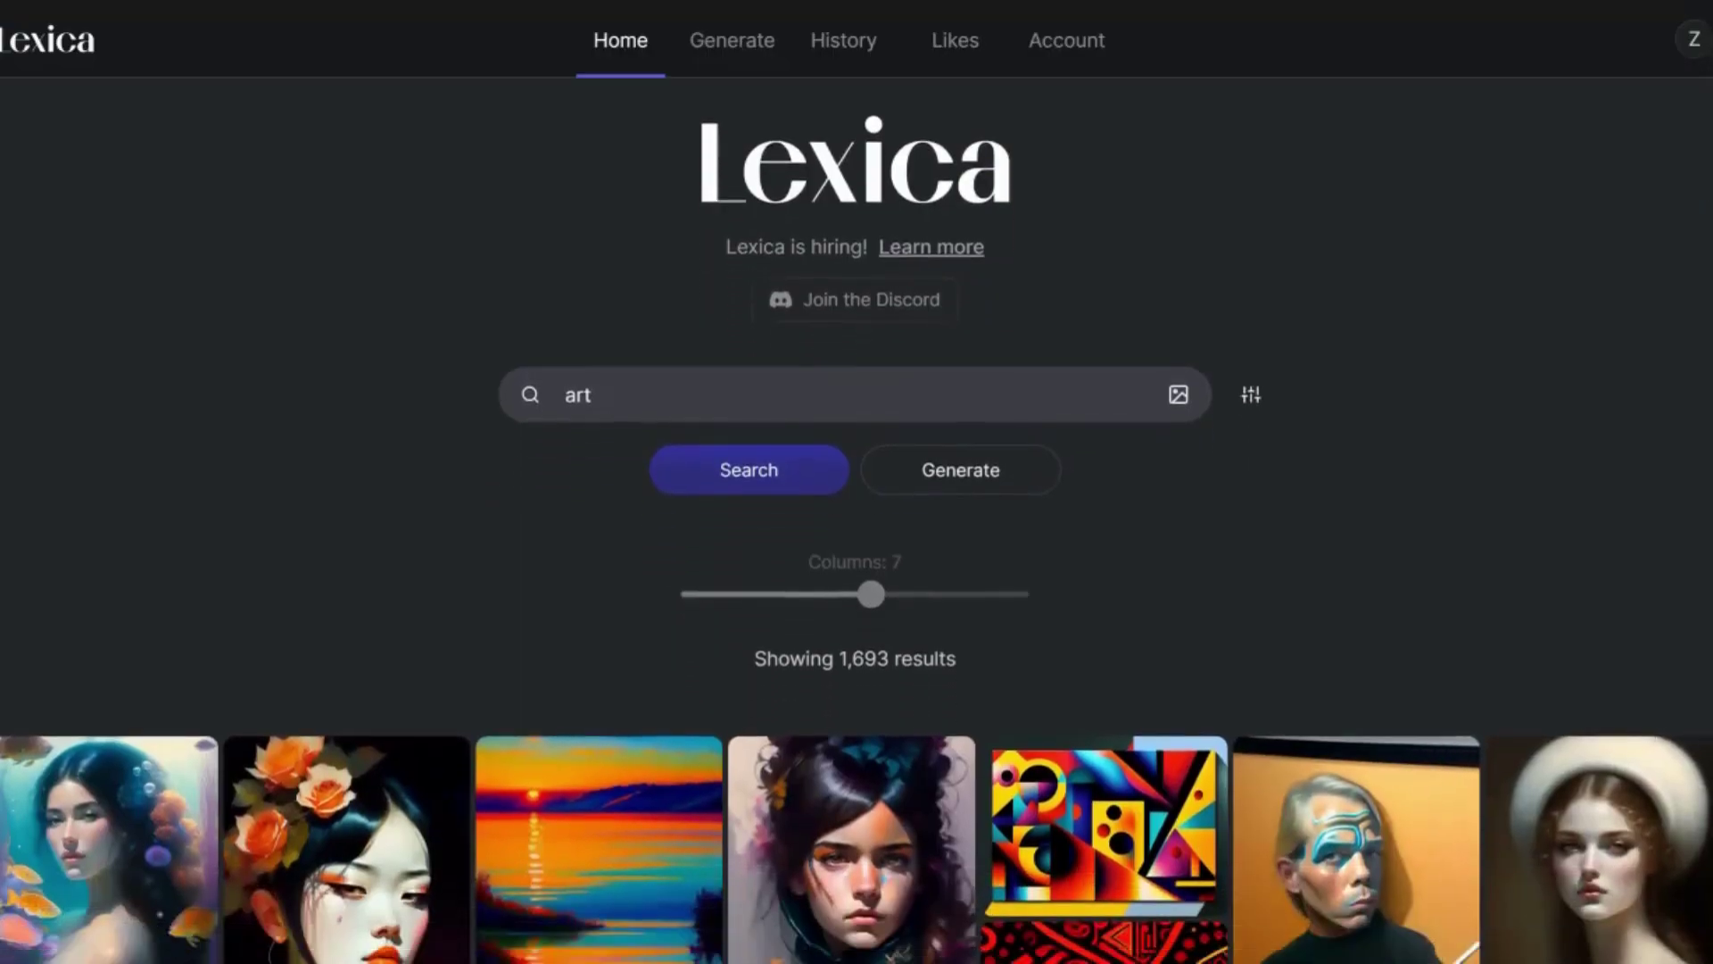
pyautogui.scroll(-9, 857, 580)
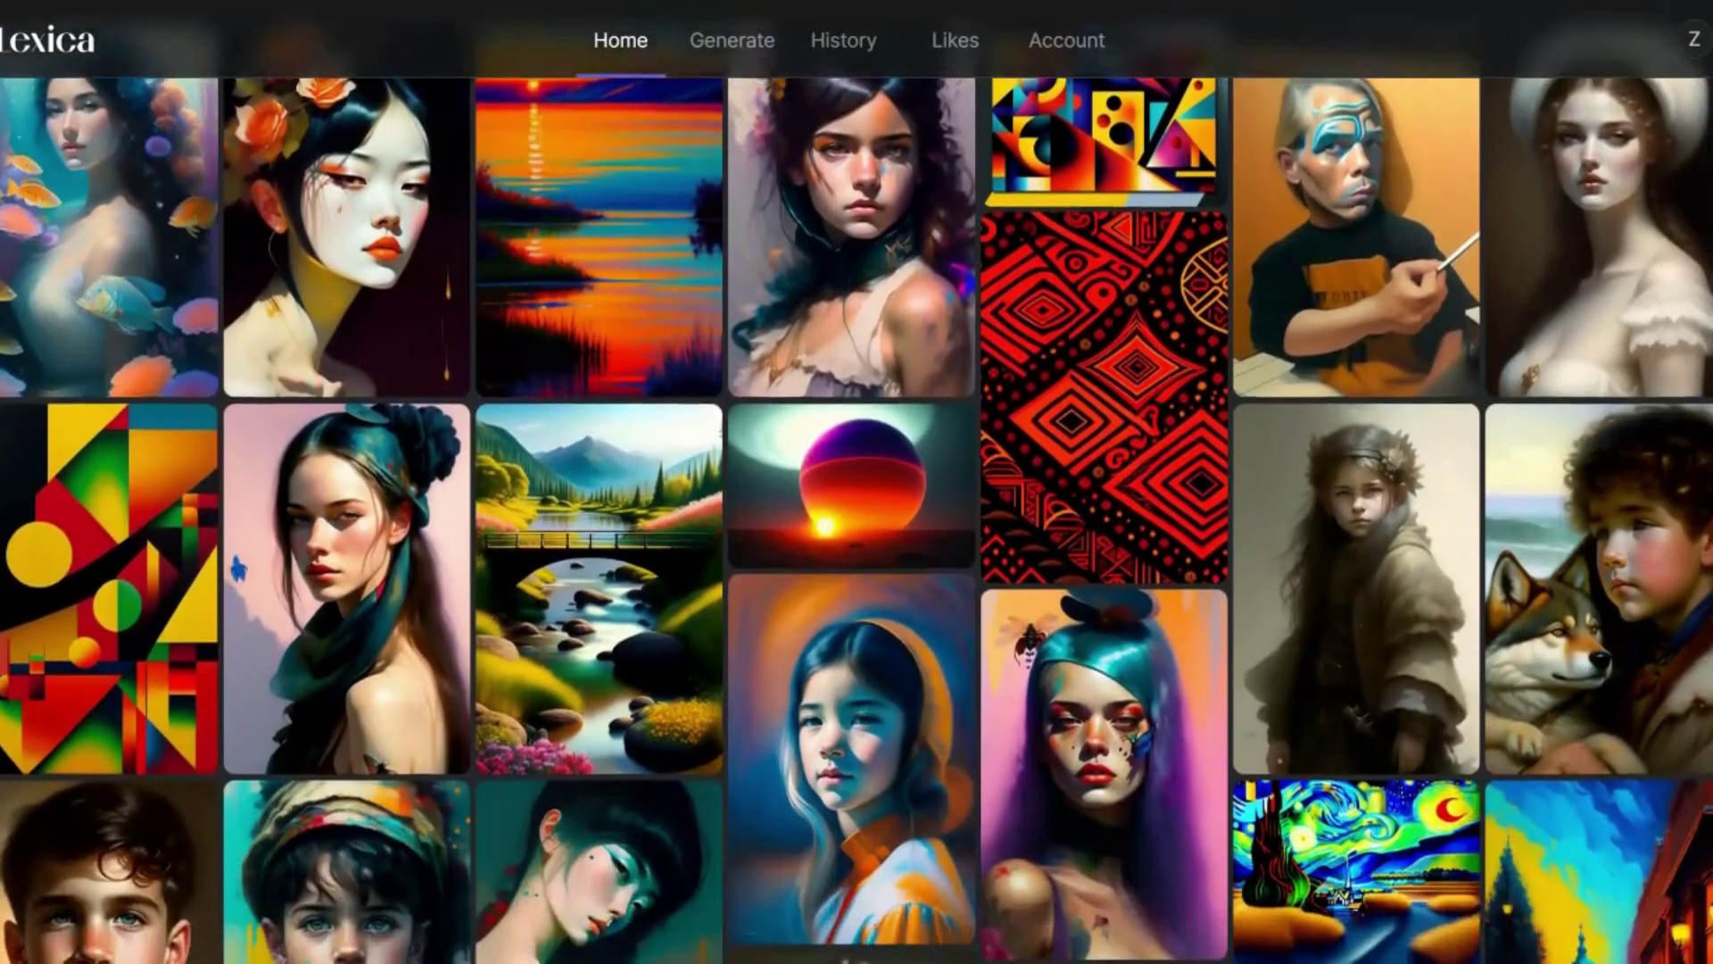
pyautogui.scroll(-9, 856, 580)
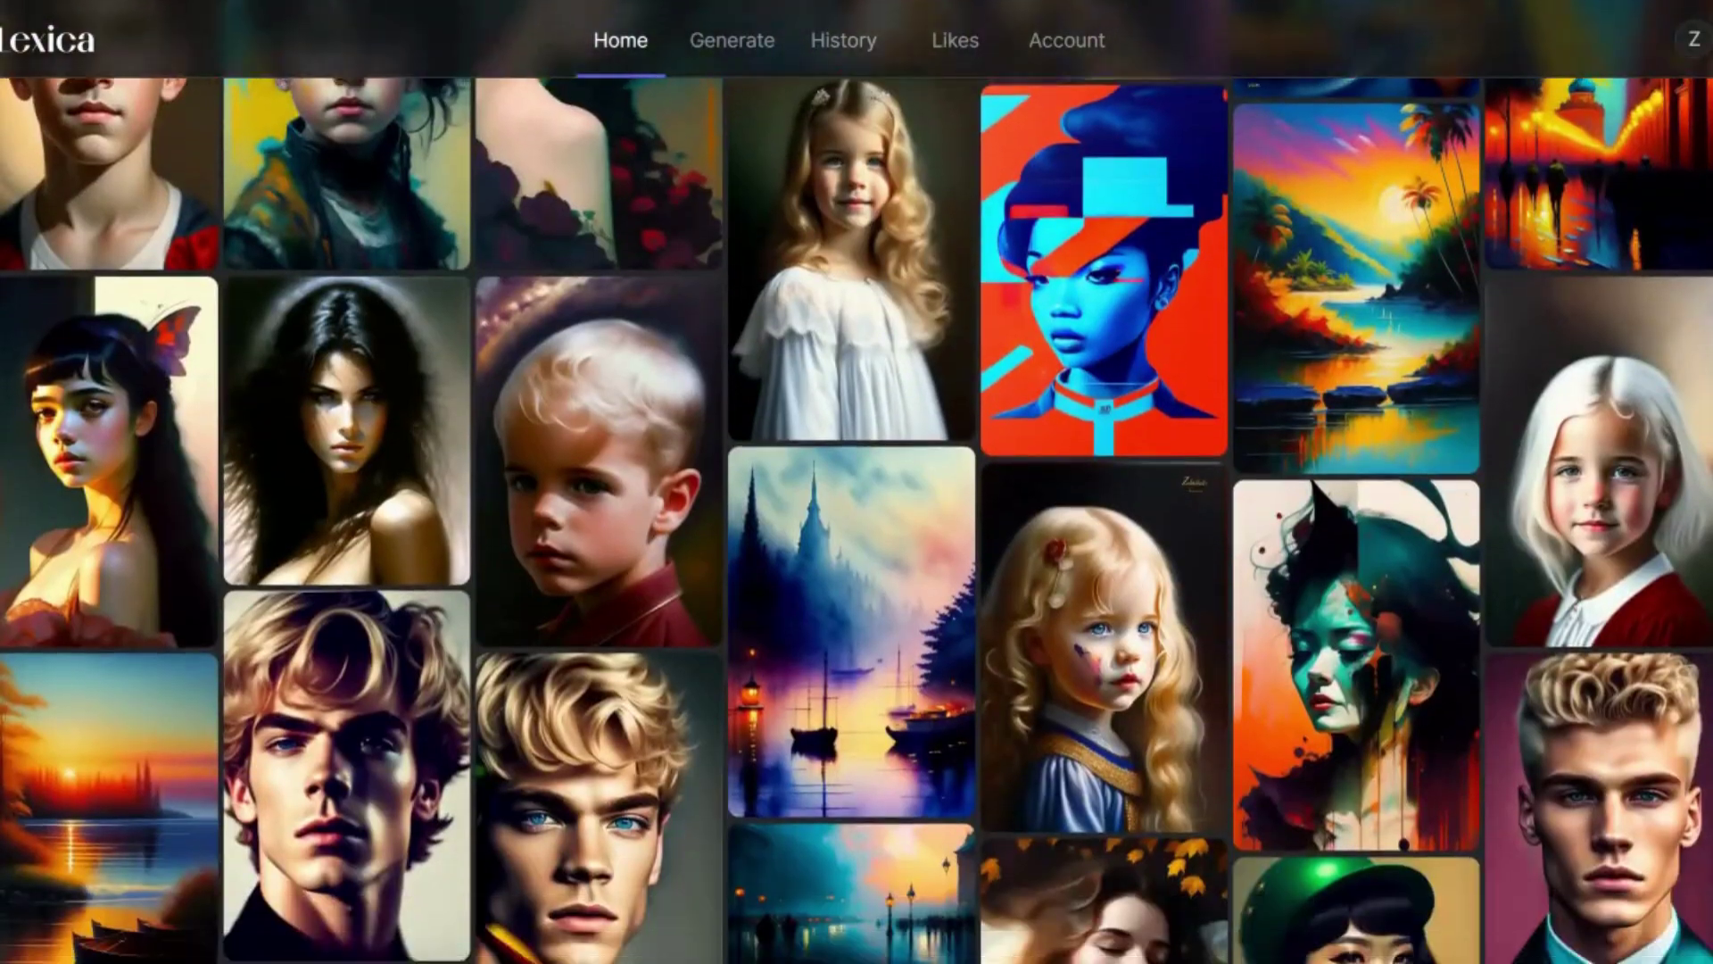
pyautogui.scroll(-10, 857, 580)
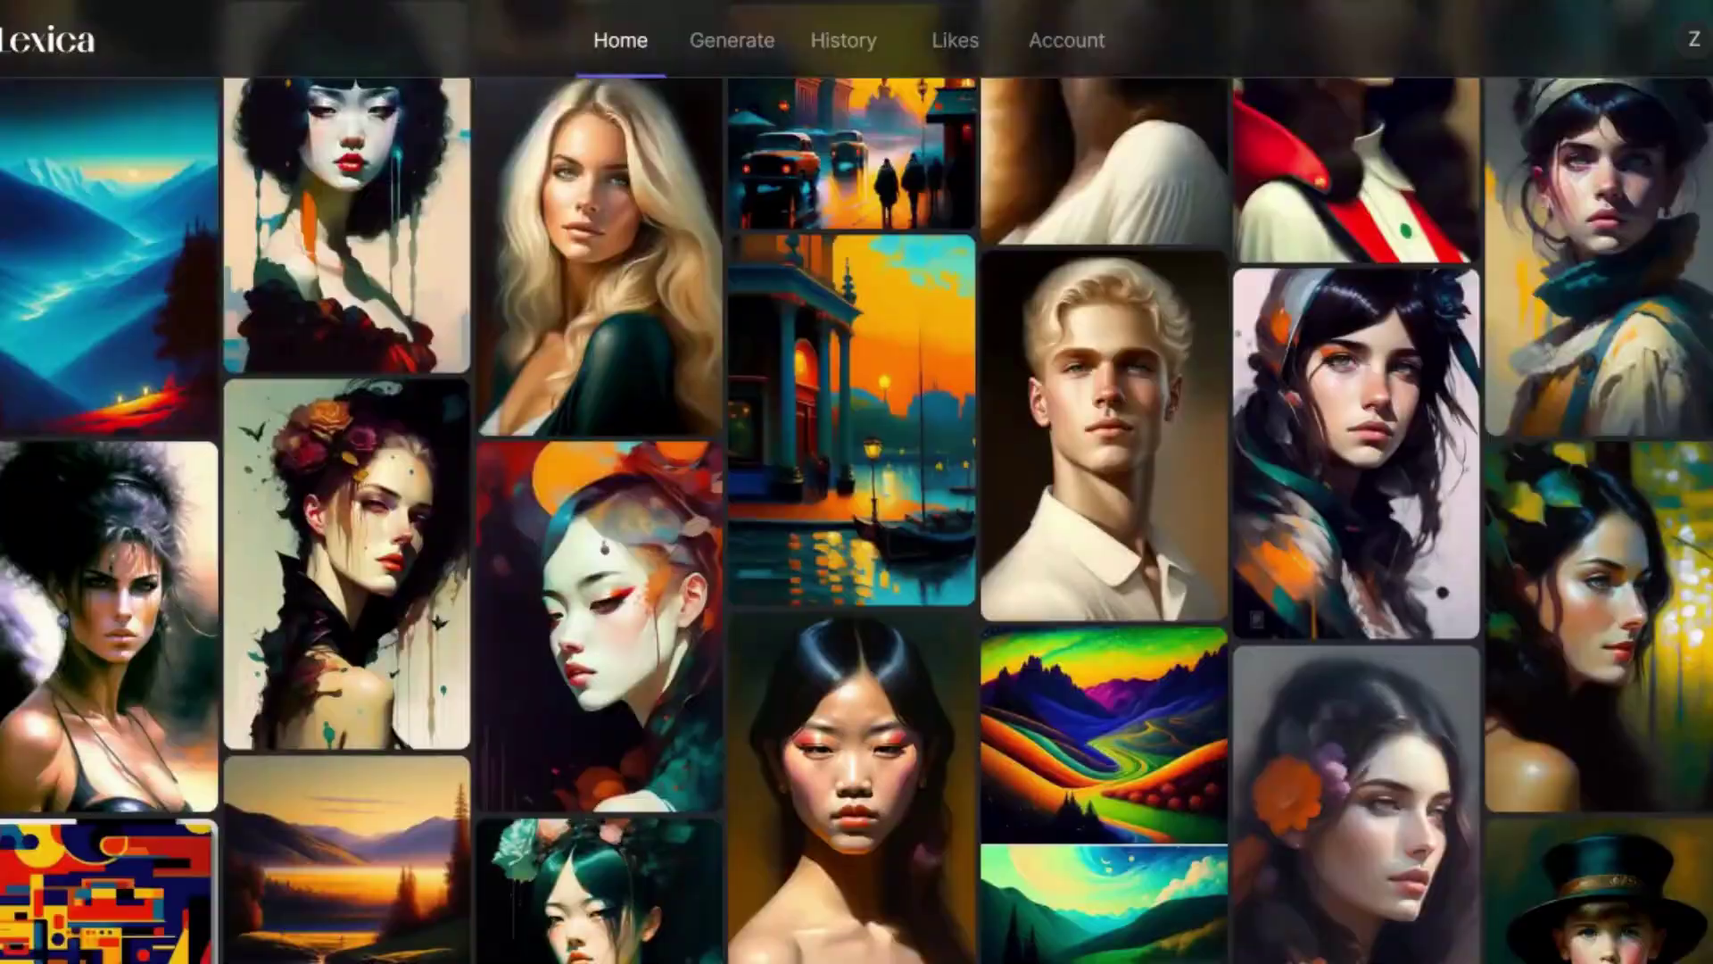
pyautogui.scroll(-6, 857, 580)
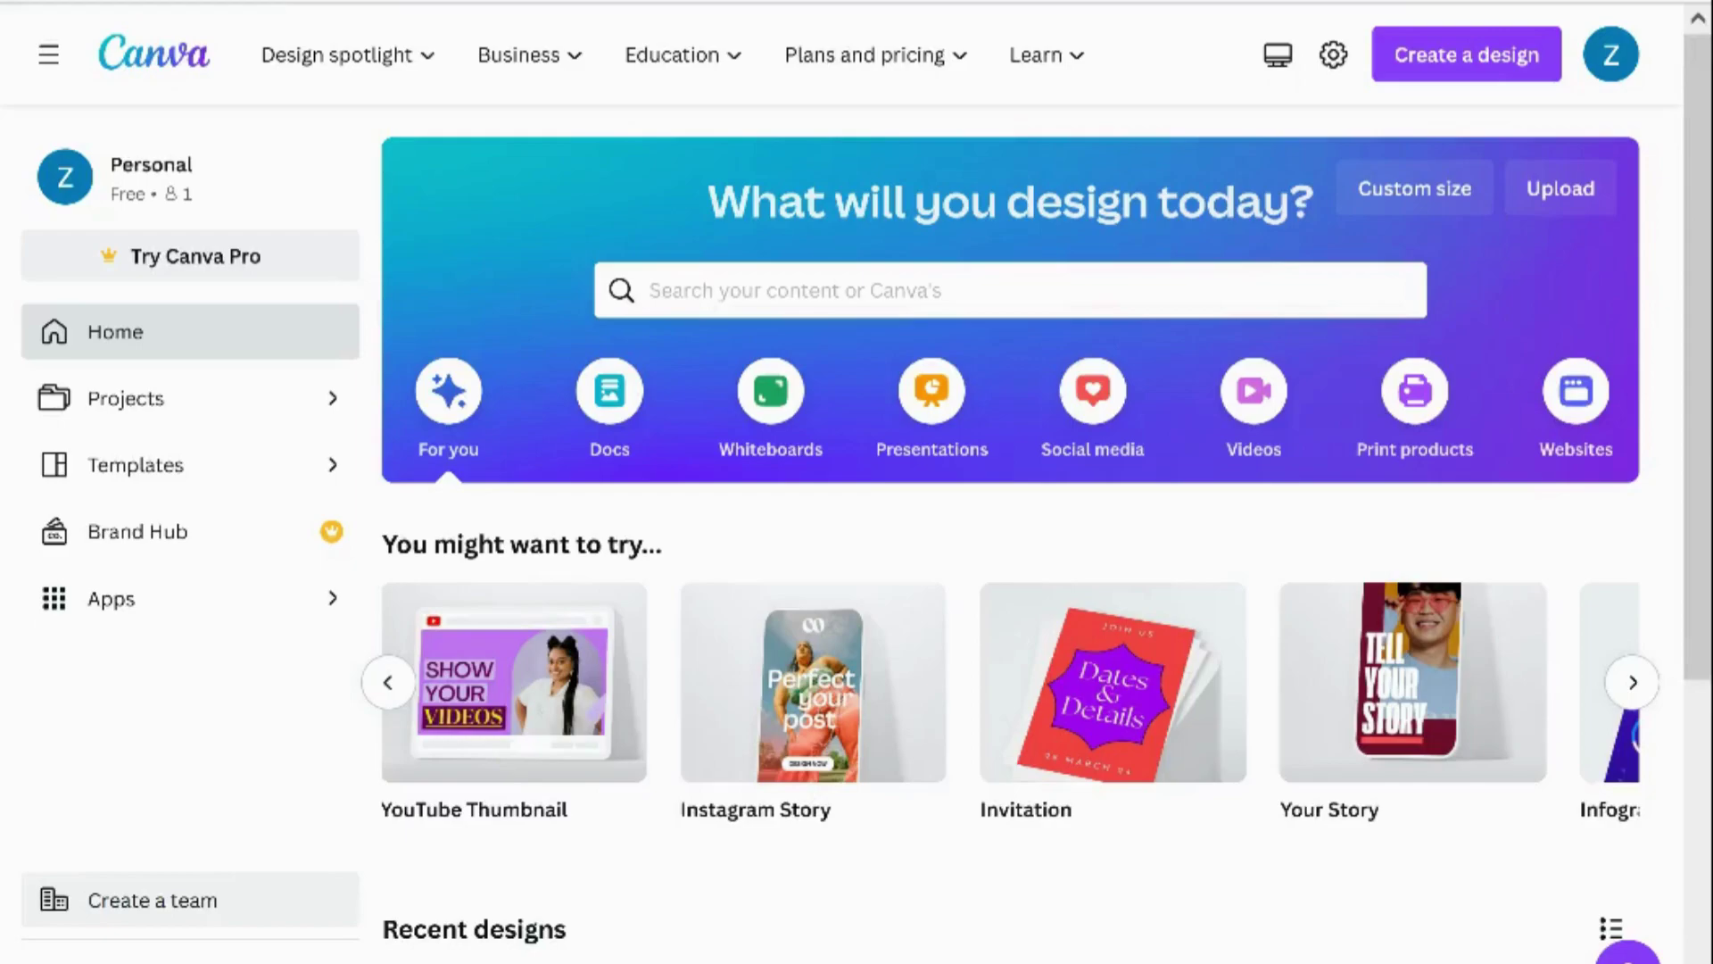
# Switch to Canva, open the Text to Image app in a blank design, and review its style and aspect ratio options.
pyautogui.click(1633, 682)
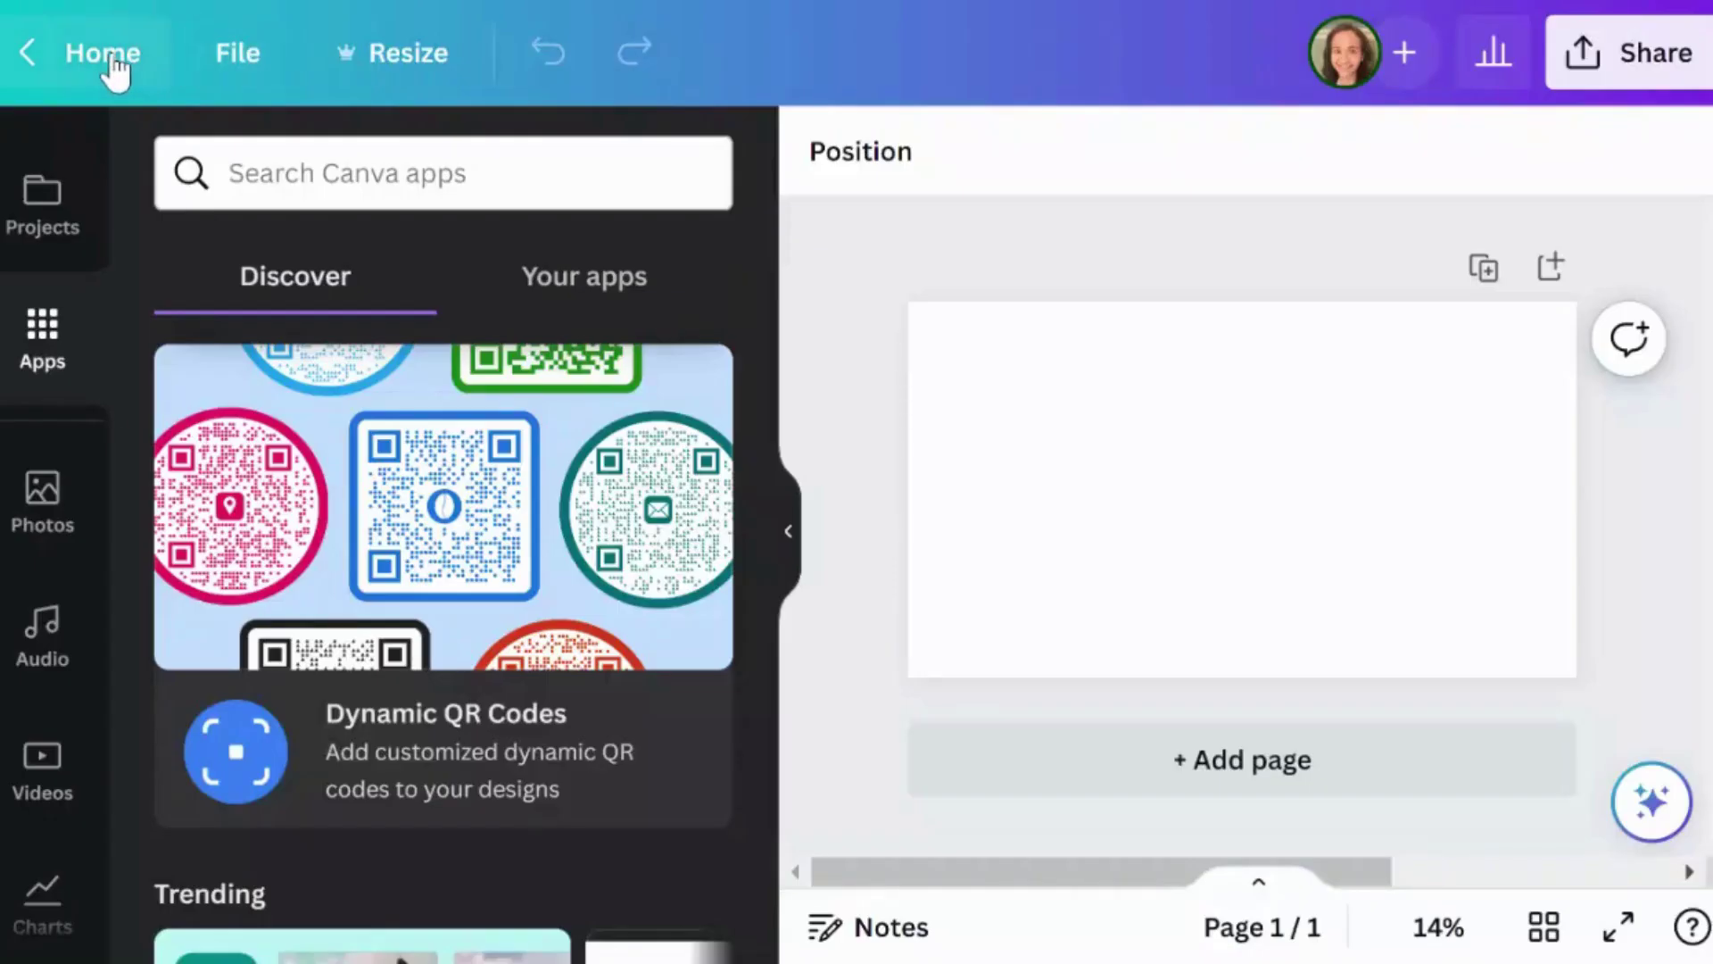
pyautogui.scroll(5, 41, 317)
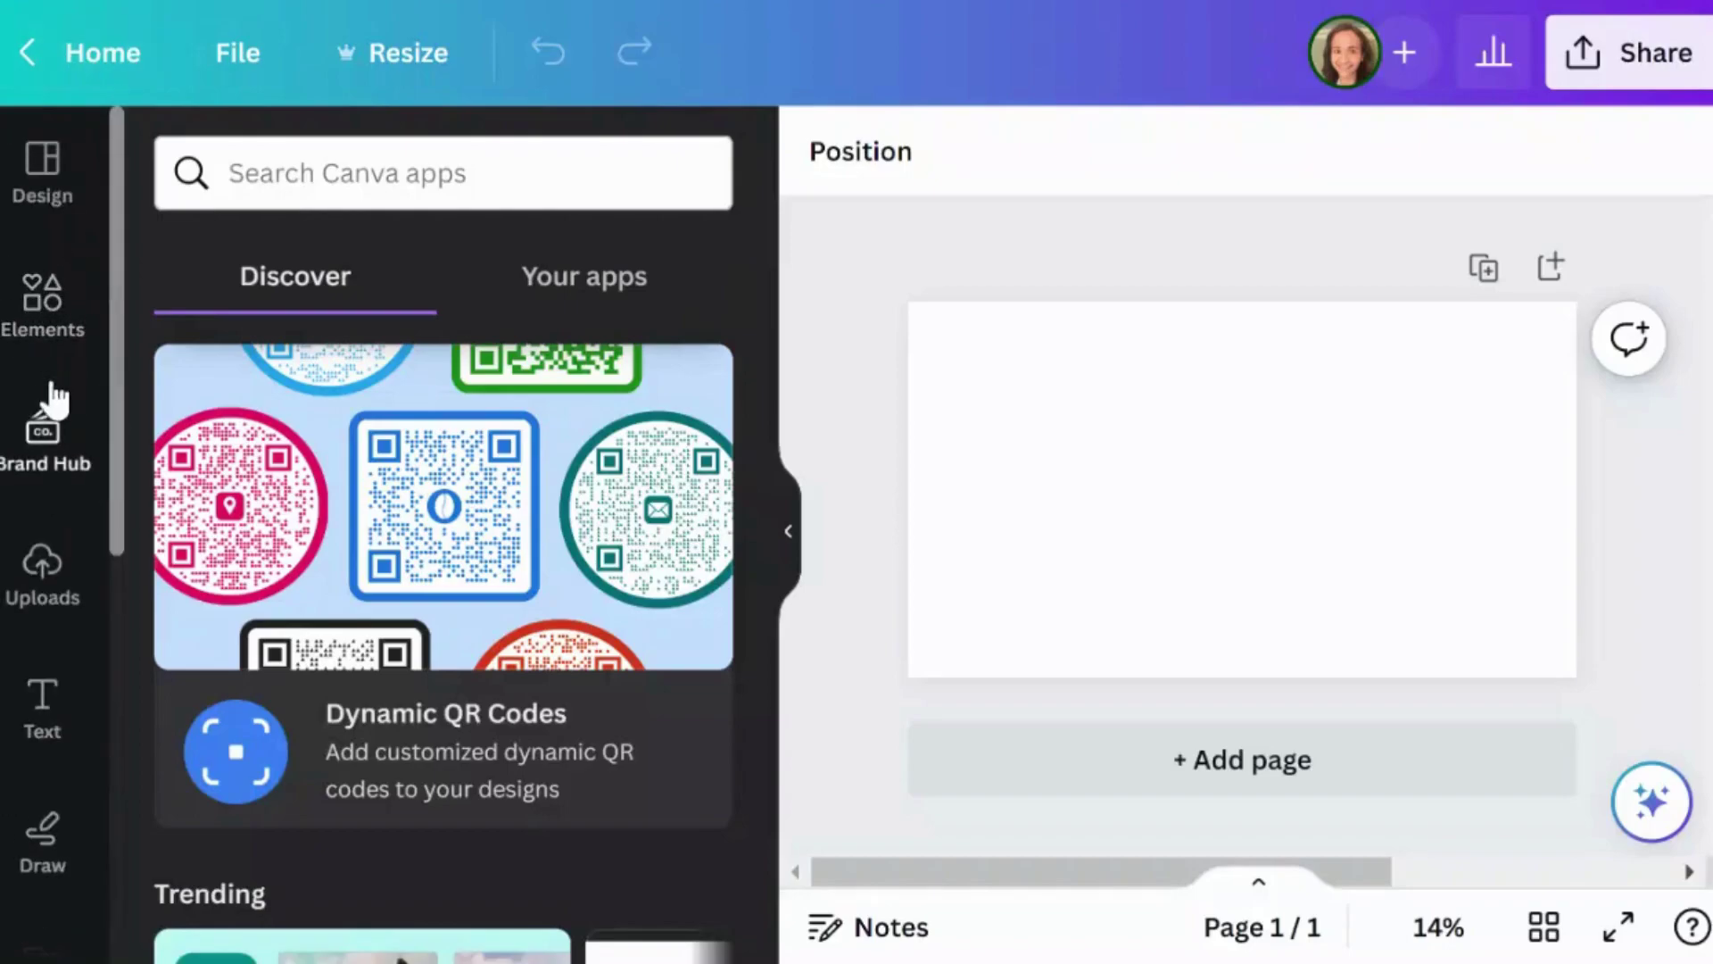
pyautogui.moveTo(118, 176); pyautogui.dragTo(123, 471)
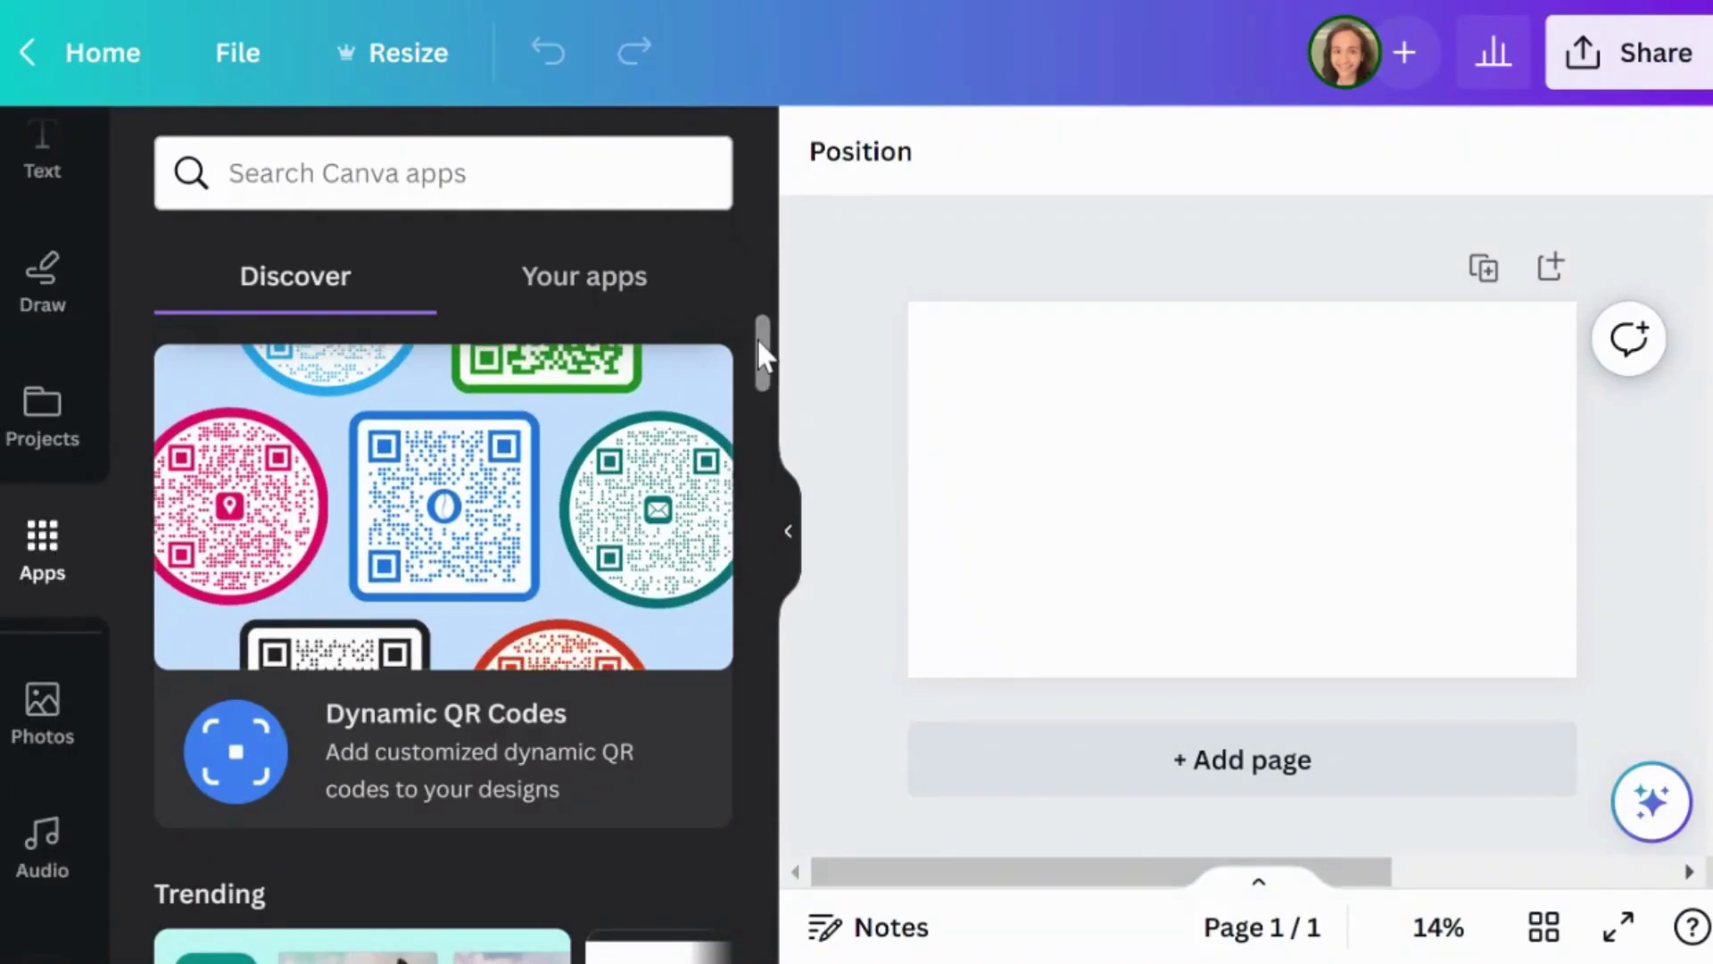
pyautogui.moveTo(762, 352); pyautogui.dragTo(764, 553)
pyautogui.click(192, 629)
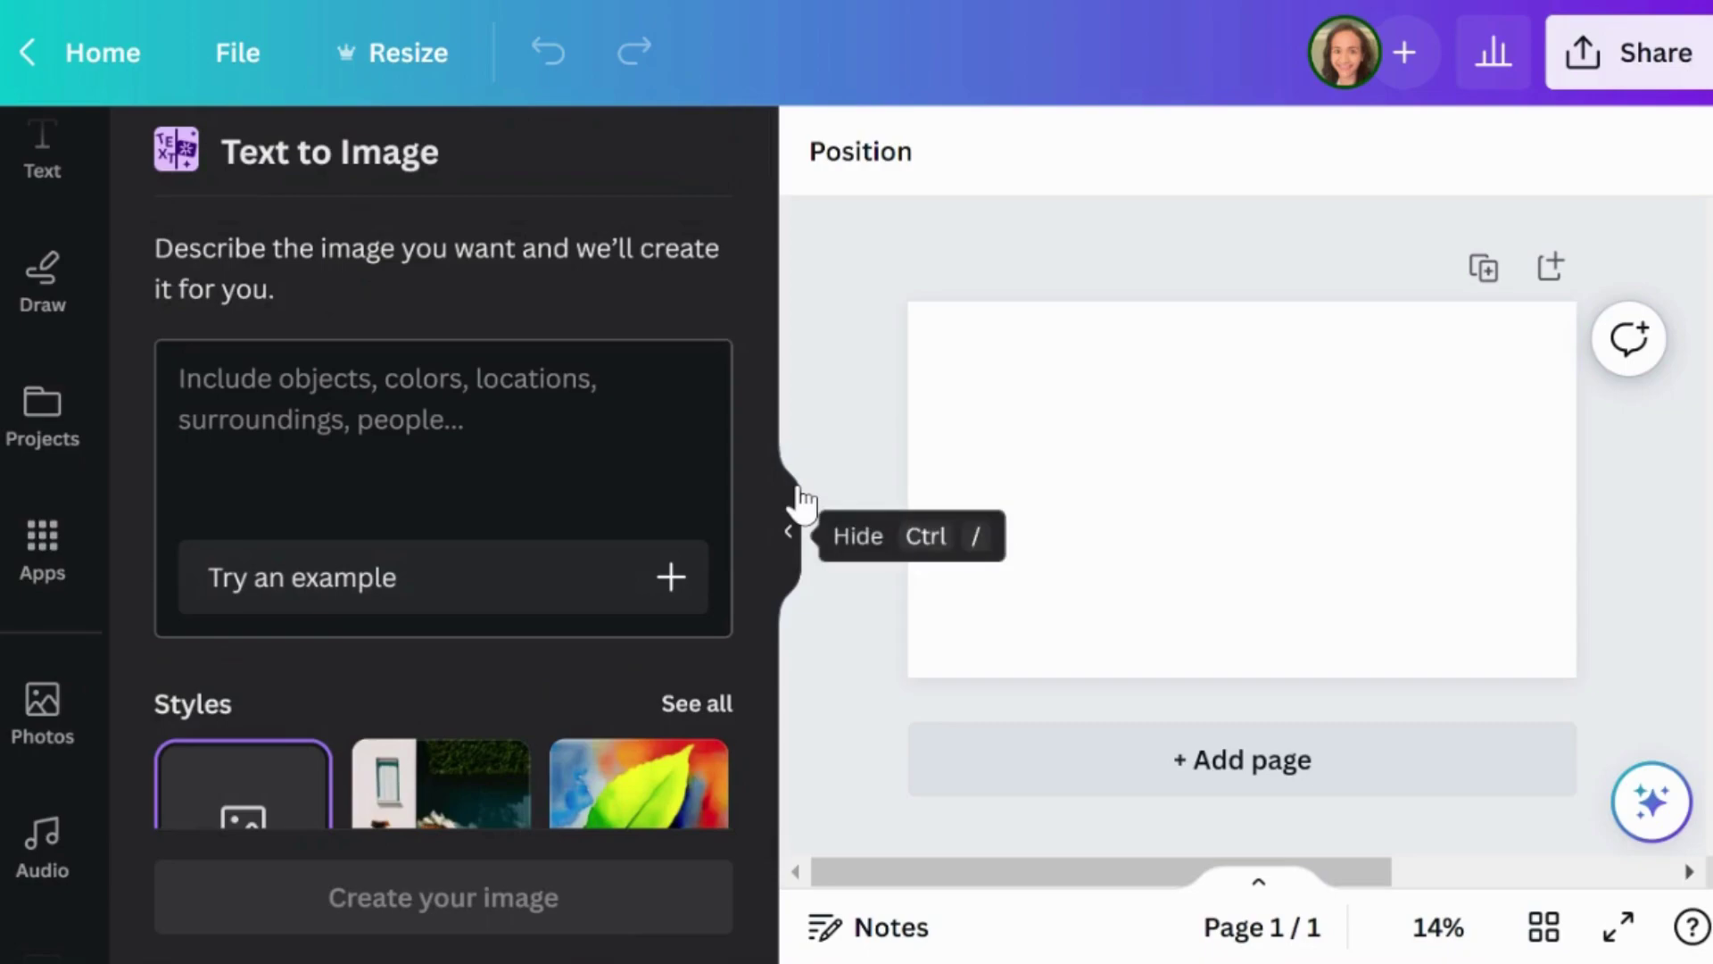
pyautogui.scroll(-5, 748, 630)
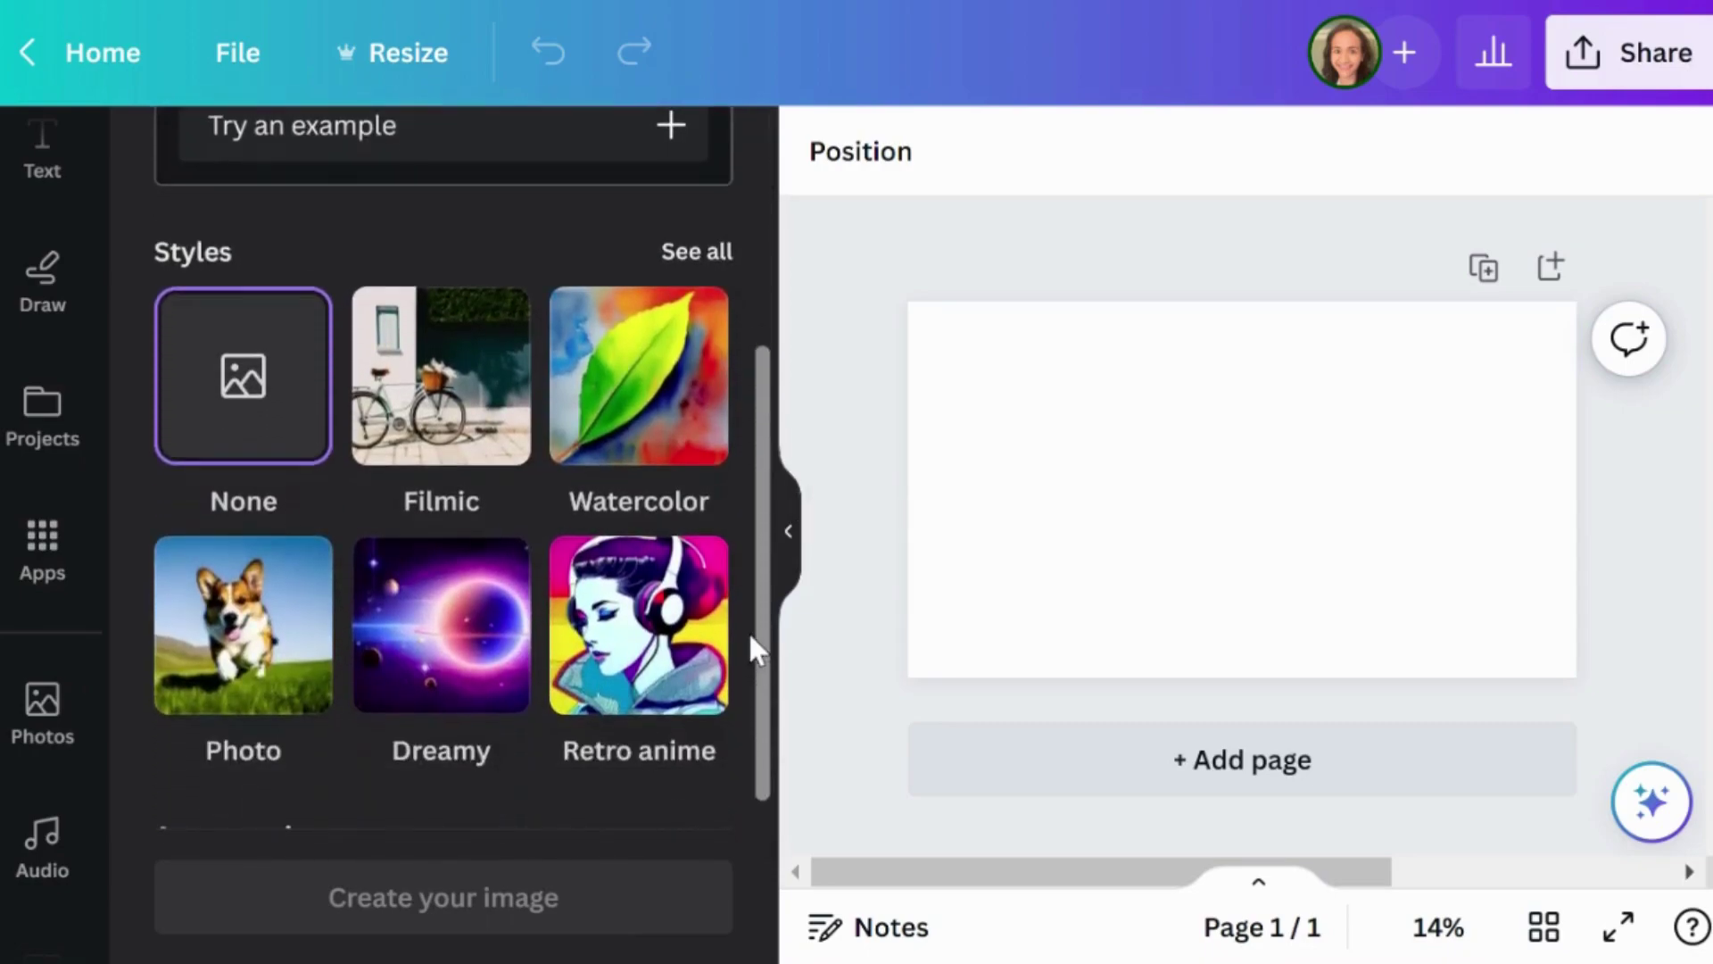
pyautogui.scroll(-1, 461, 535)
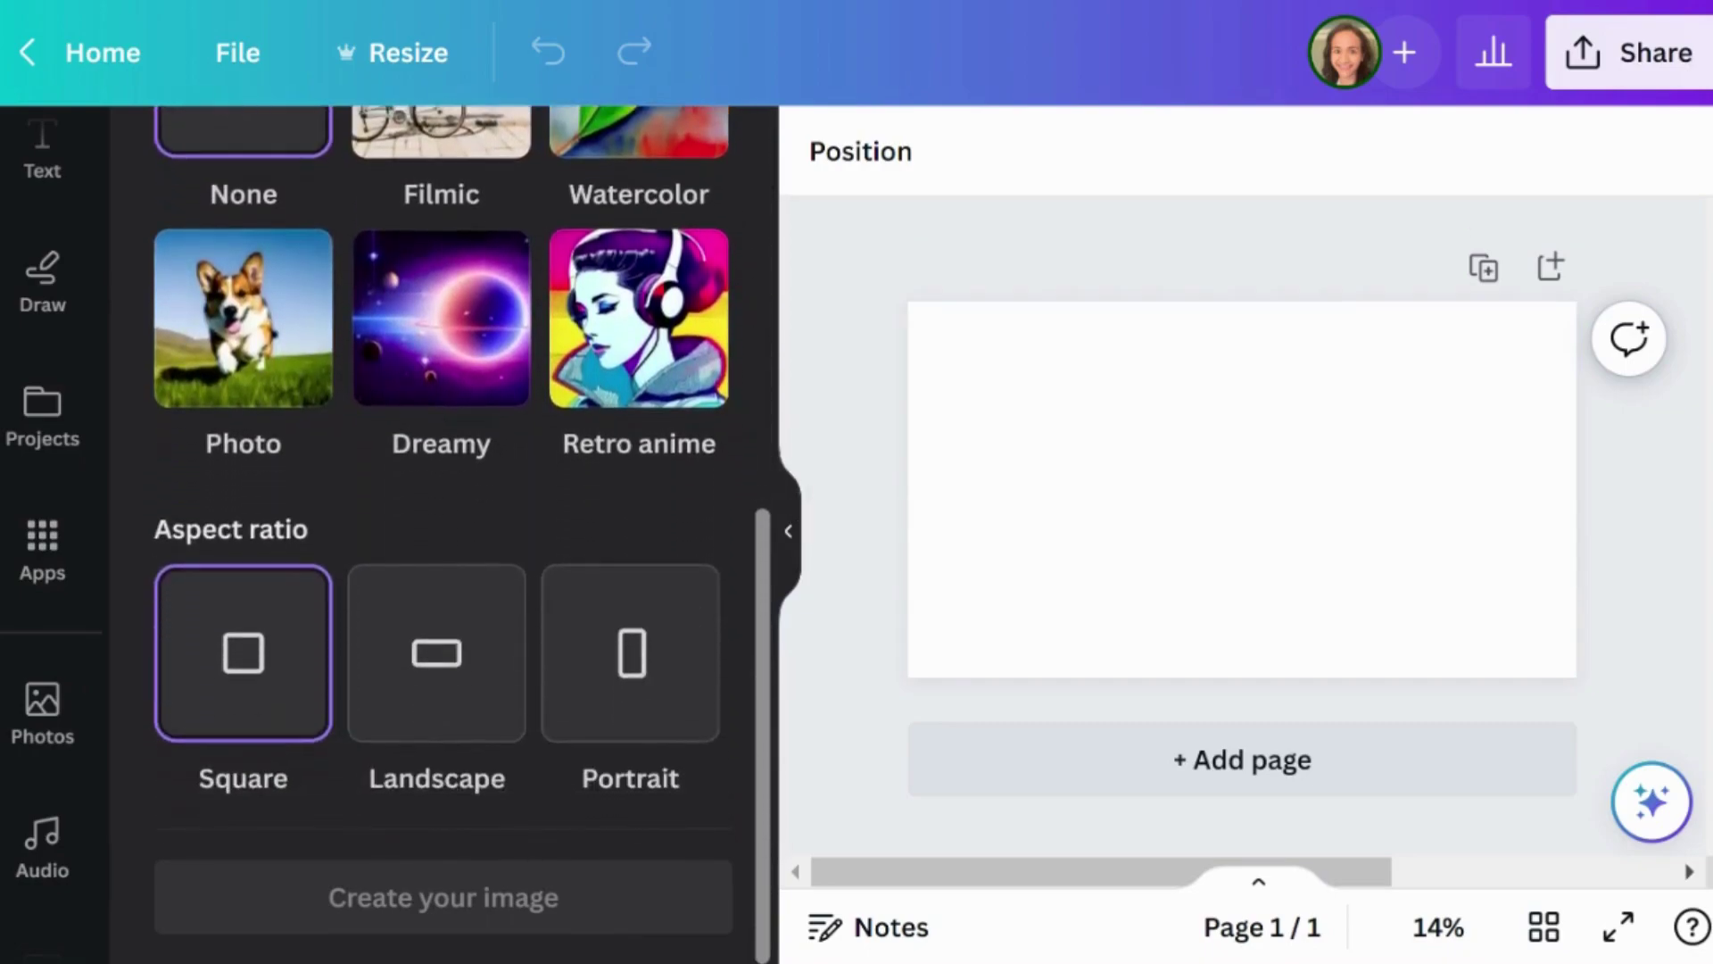
# Create images from a prompt for a charming image of a happy dog gently holding and enjoying a croissant, tail wagging, in a joyful sunlit scene.
pyautogui.scroll(5, 399, 532)
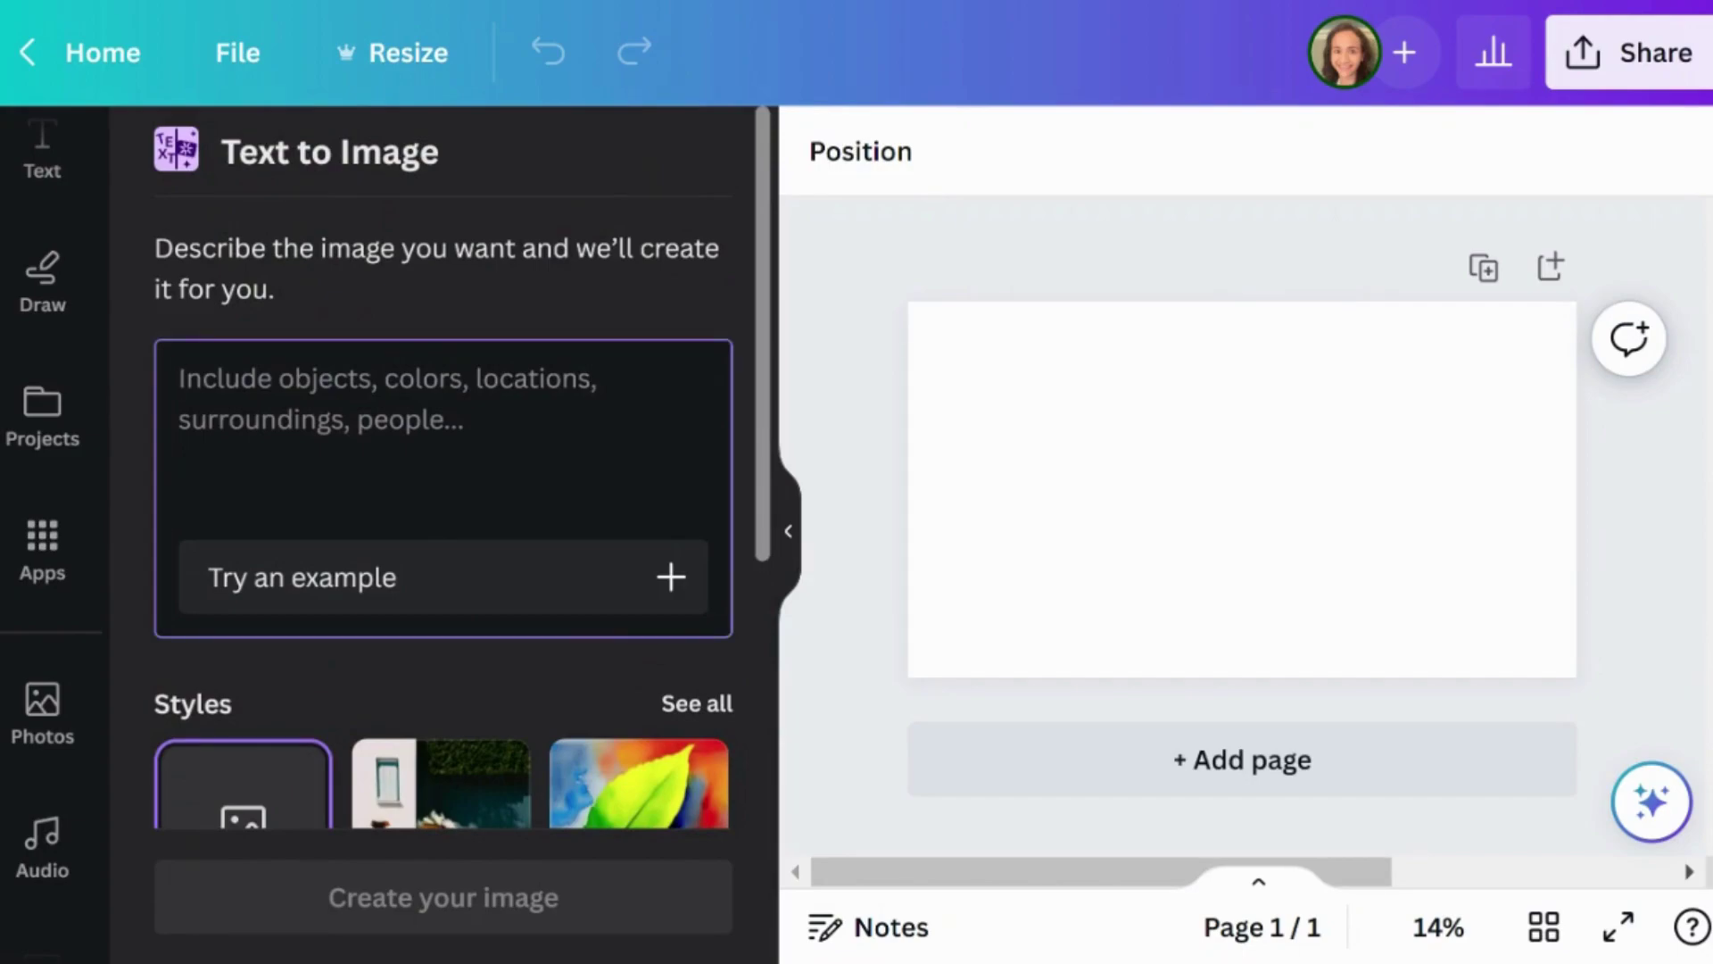
pyautogui.write('Create a charming image of a happy dog enjoying a croissant. The dog holds the pastry gently, tail wagging with delight. Sunlight bathes the scene, creating a joyful moment.')
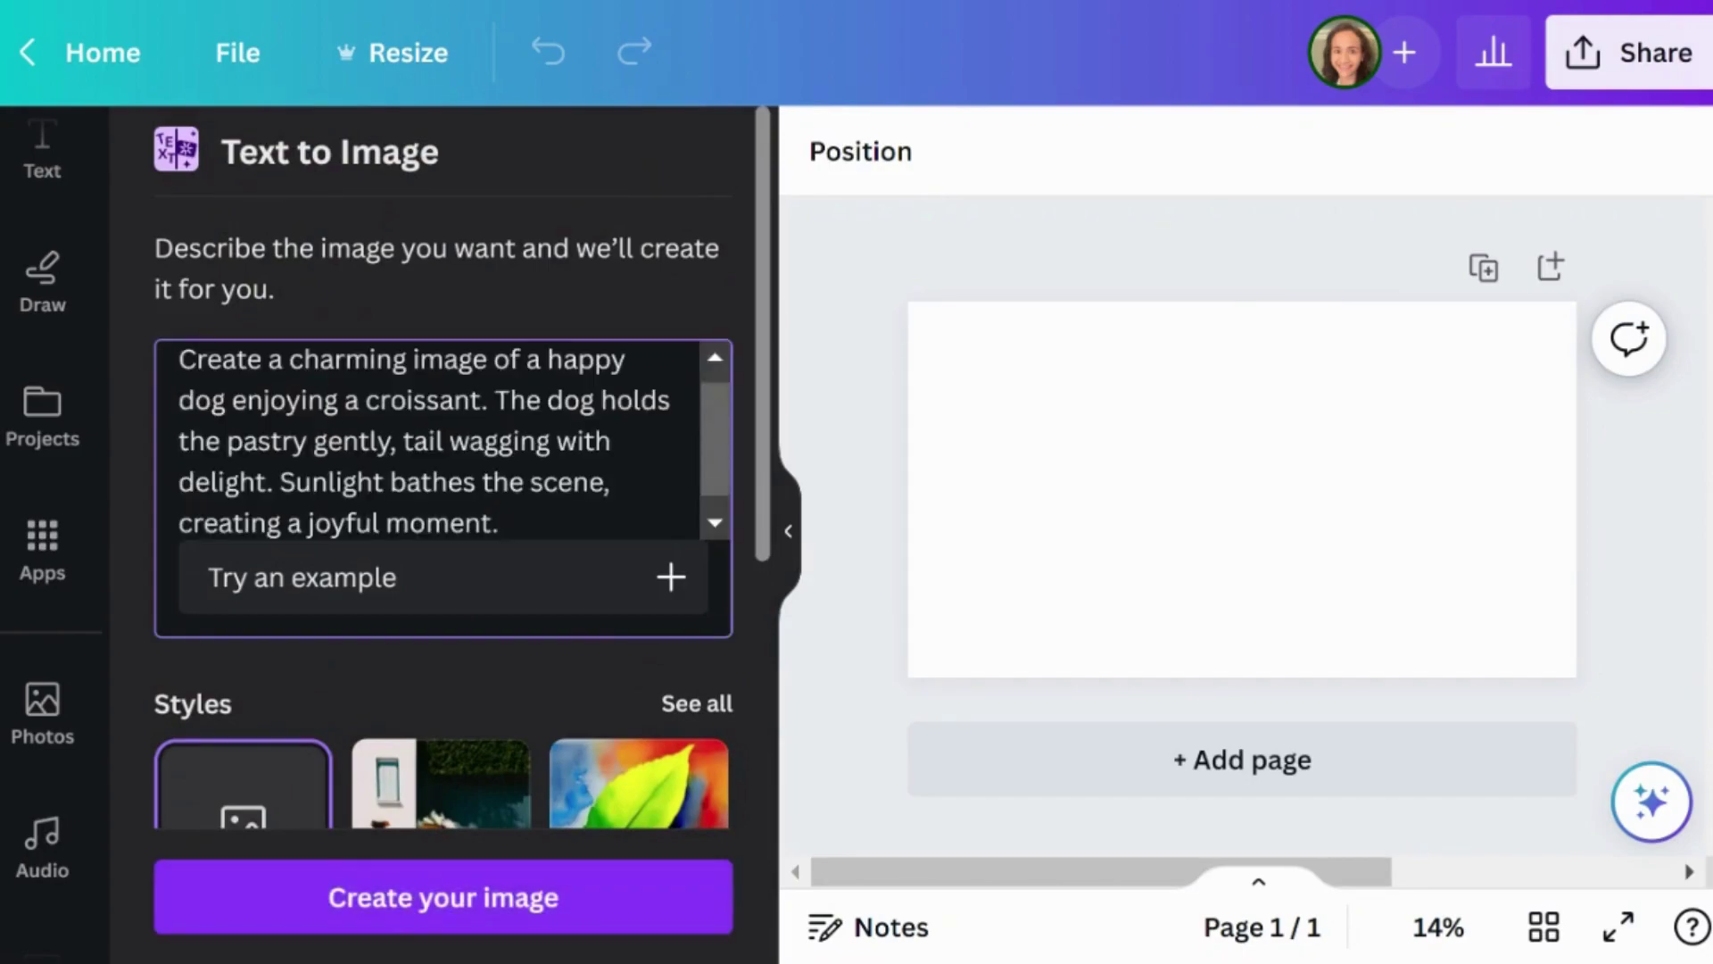
pyautogui.click(673, 906)
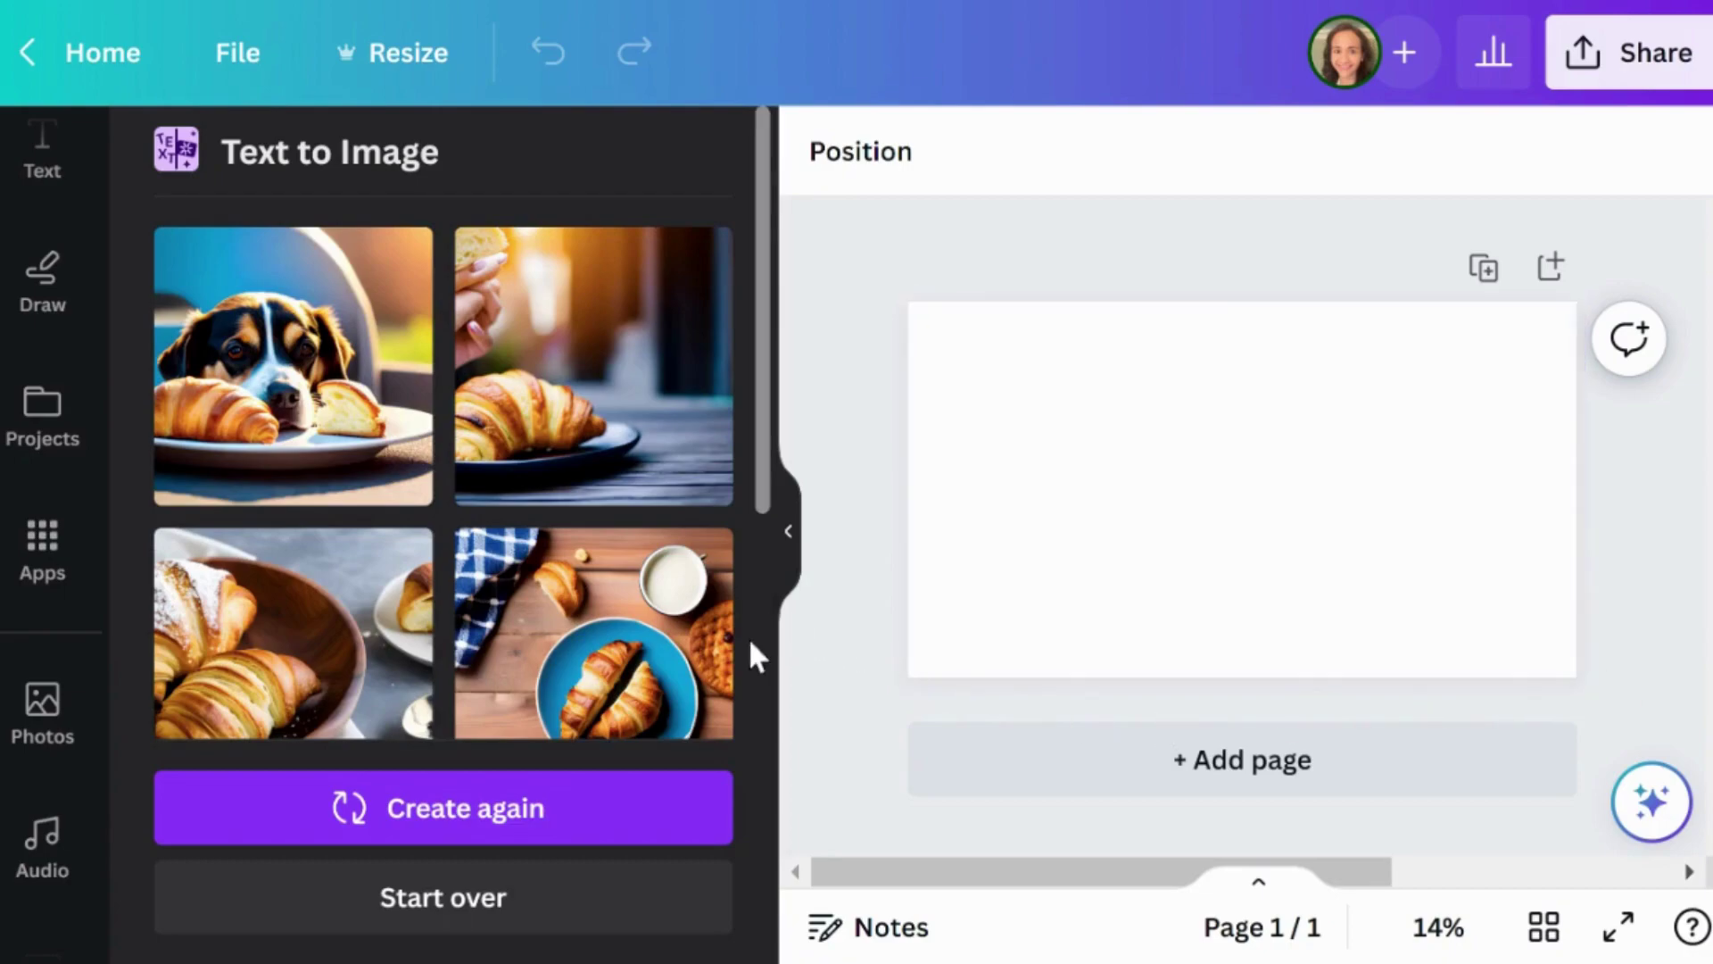
pyautogui.scroll(-2, 739, 658)
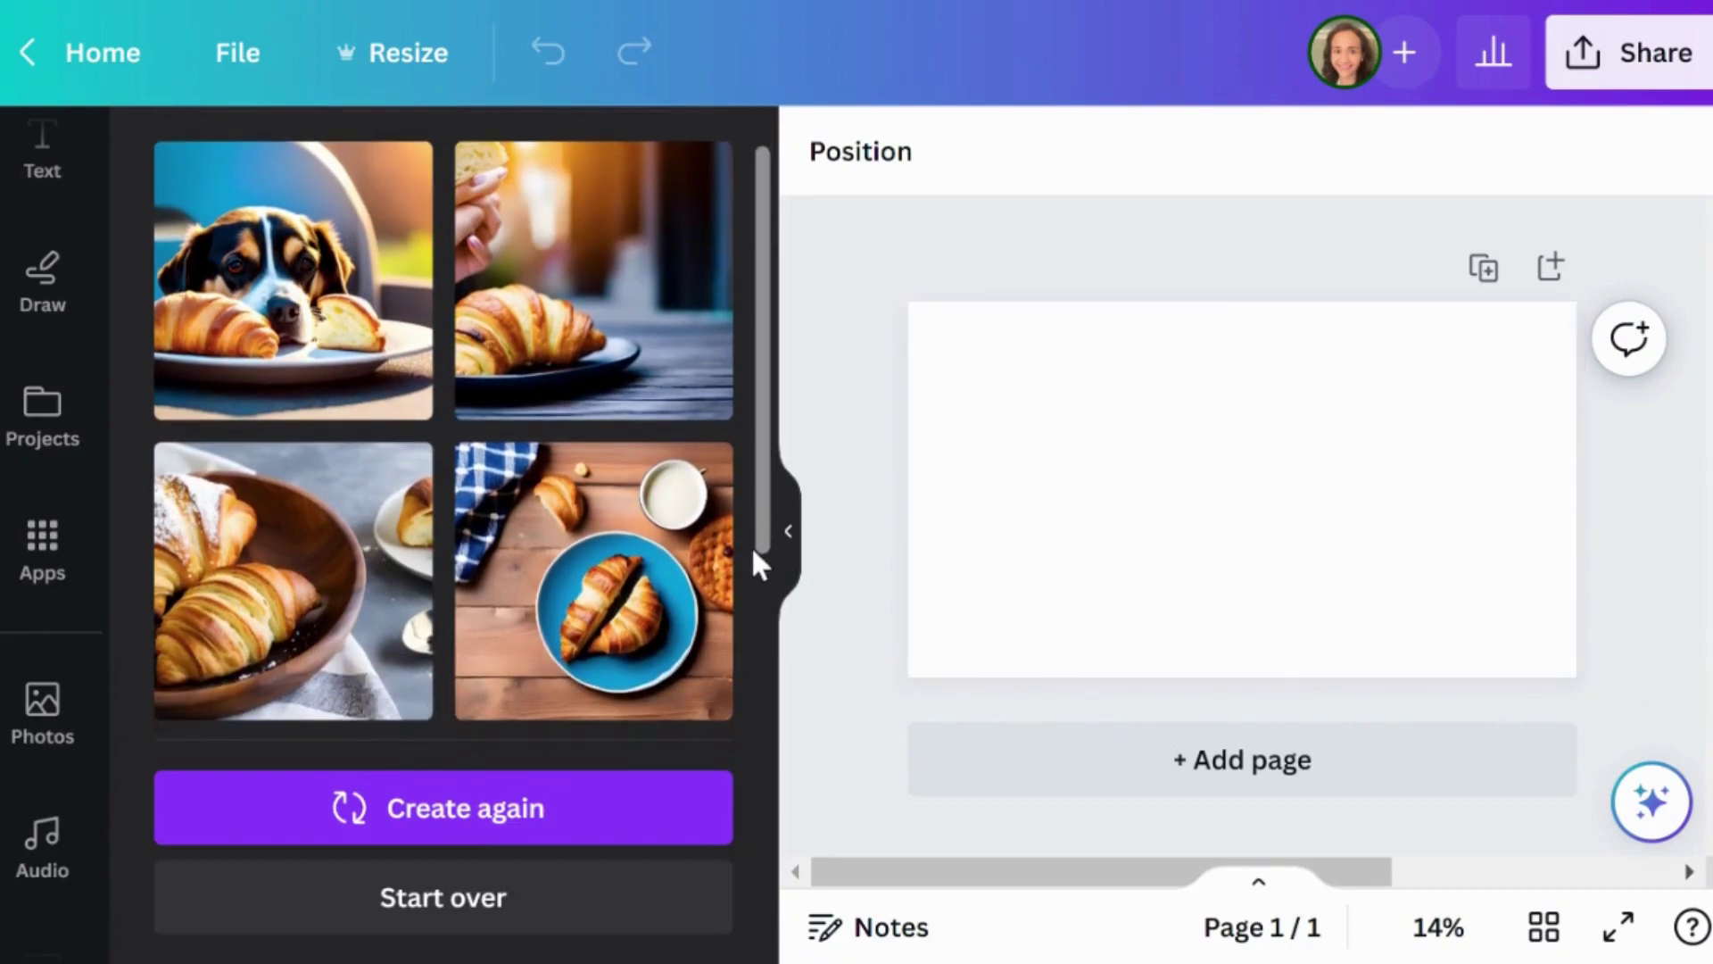
pyautogui.moveTo(769, 510)
pyautogui.mouseDown()
pyautogui.moveTo(764, 690)
pyautogui.moveTo(764, 510)
pyautogui.mouseUp()
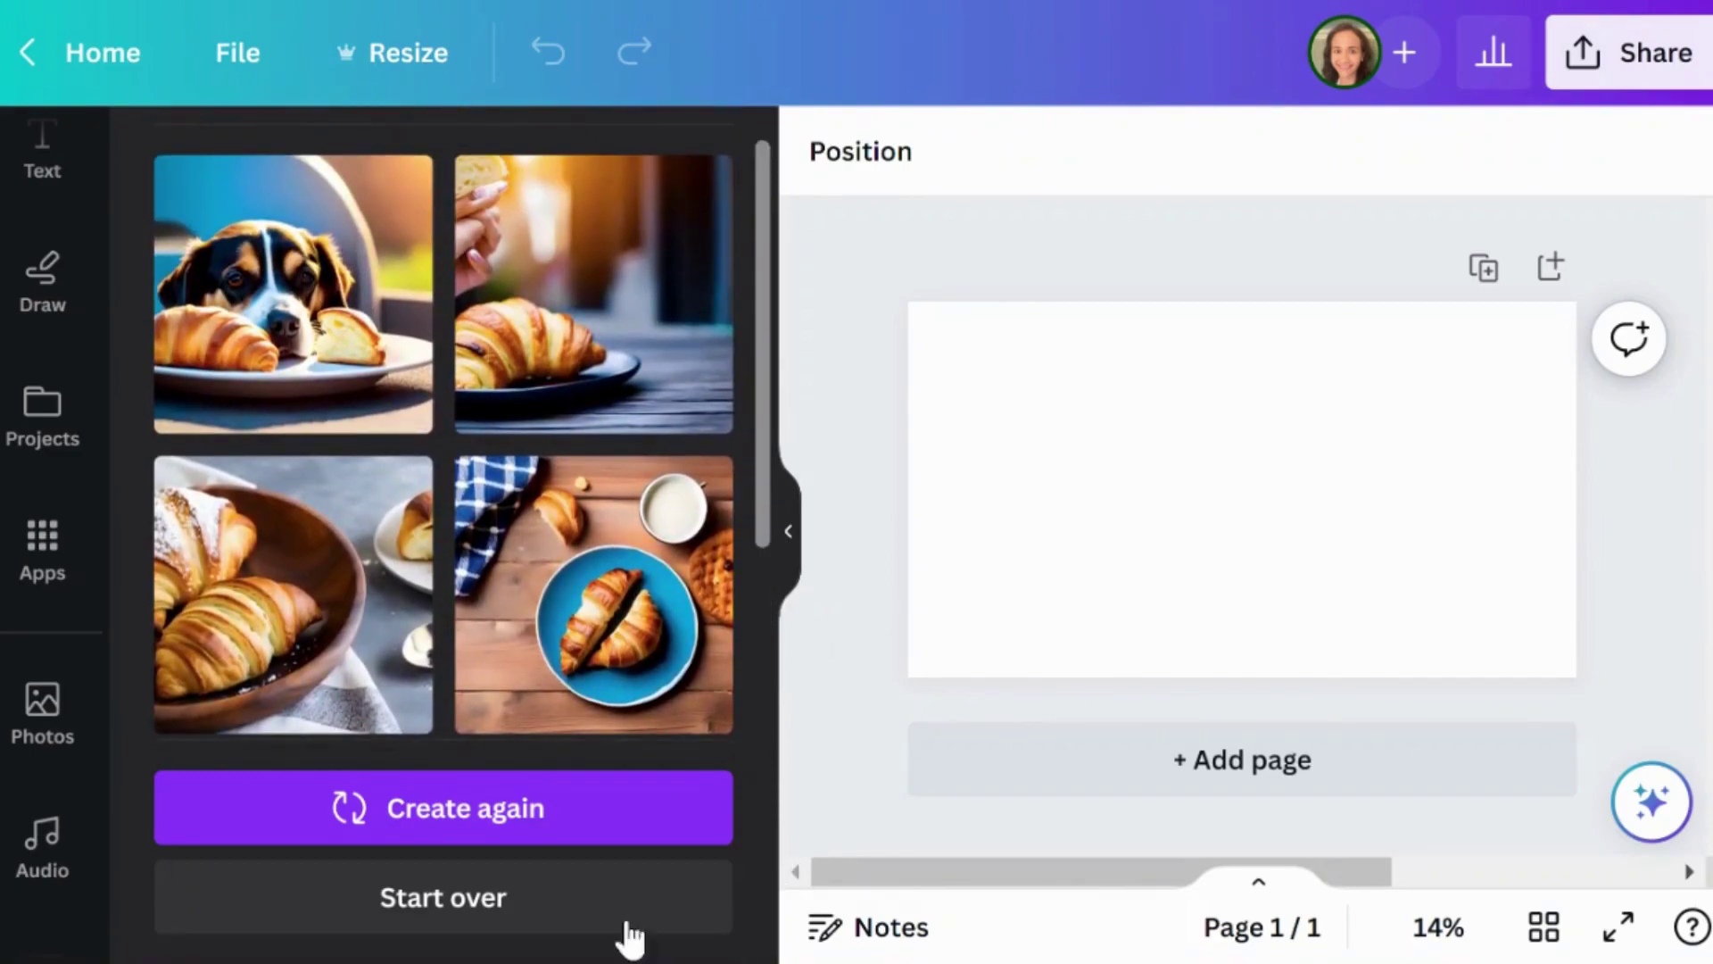
# Regenerate the images, then add the dog with the coffee cup and croissant to the page and enlarge it to the full page height.
pyautogui.click(426, 815)
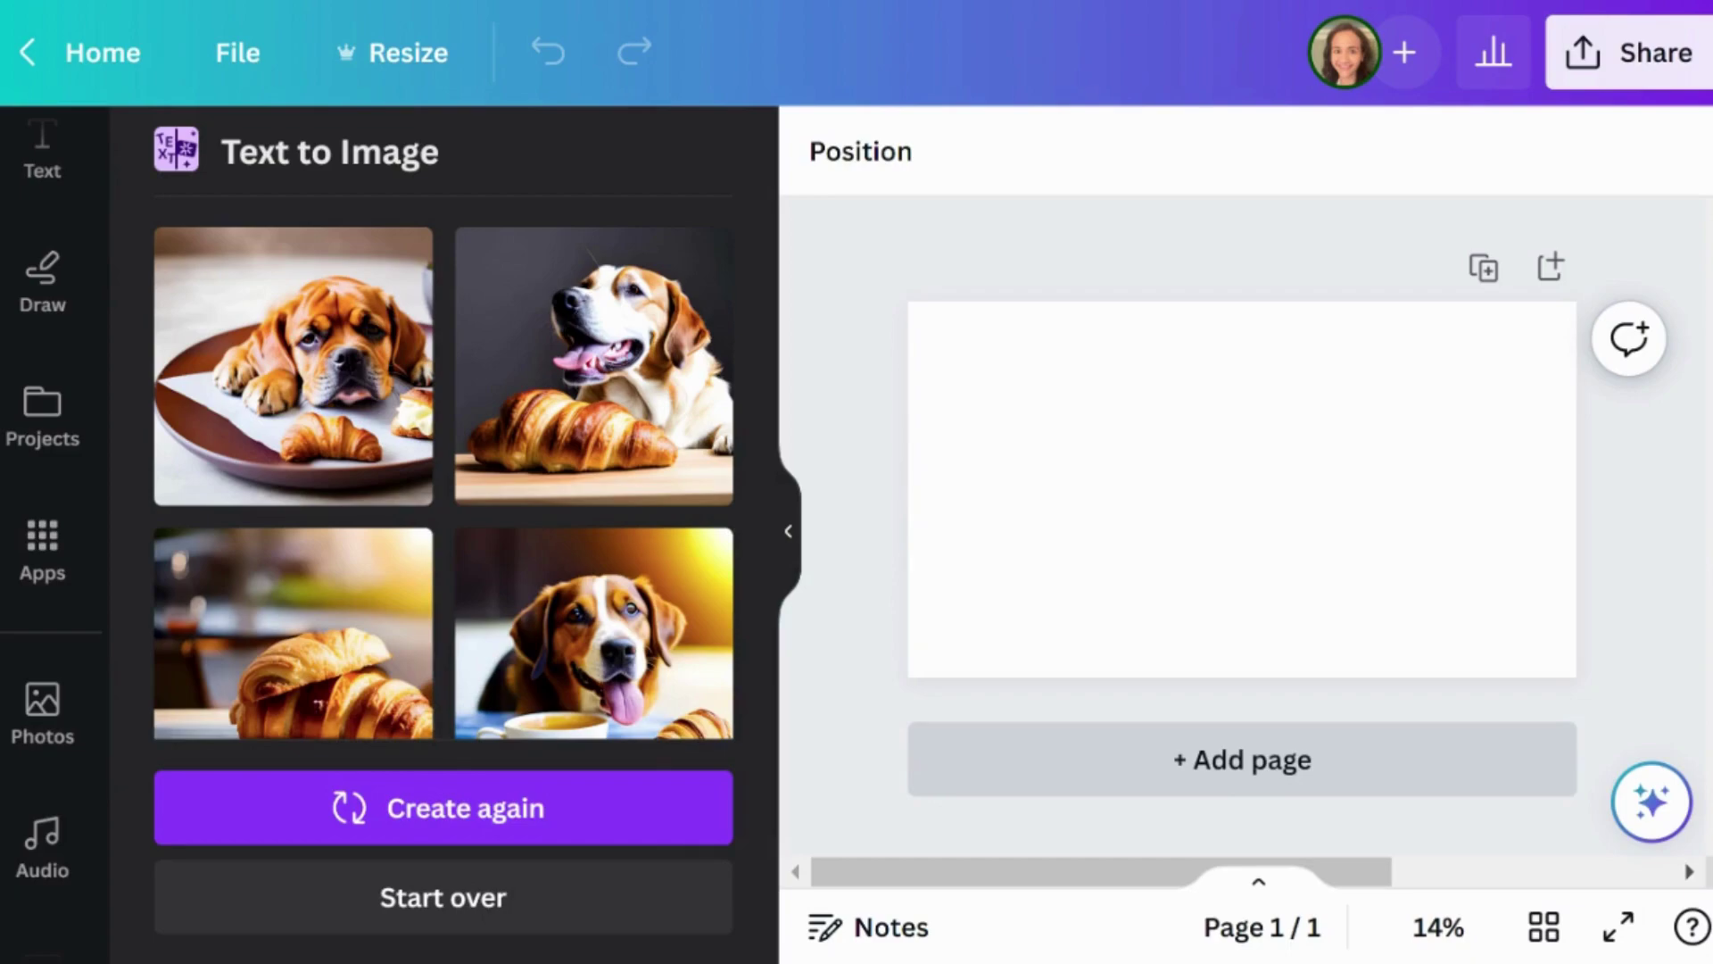
pyautogui.click(595, 666)
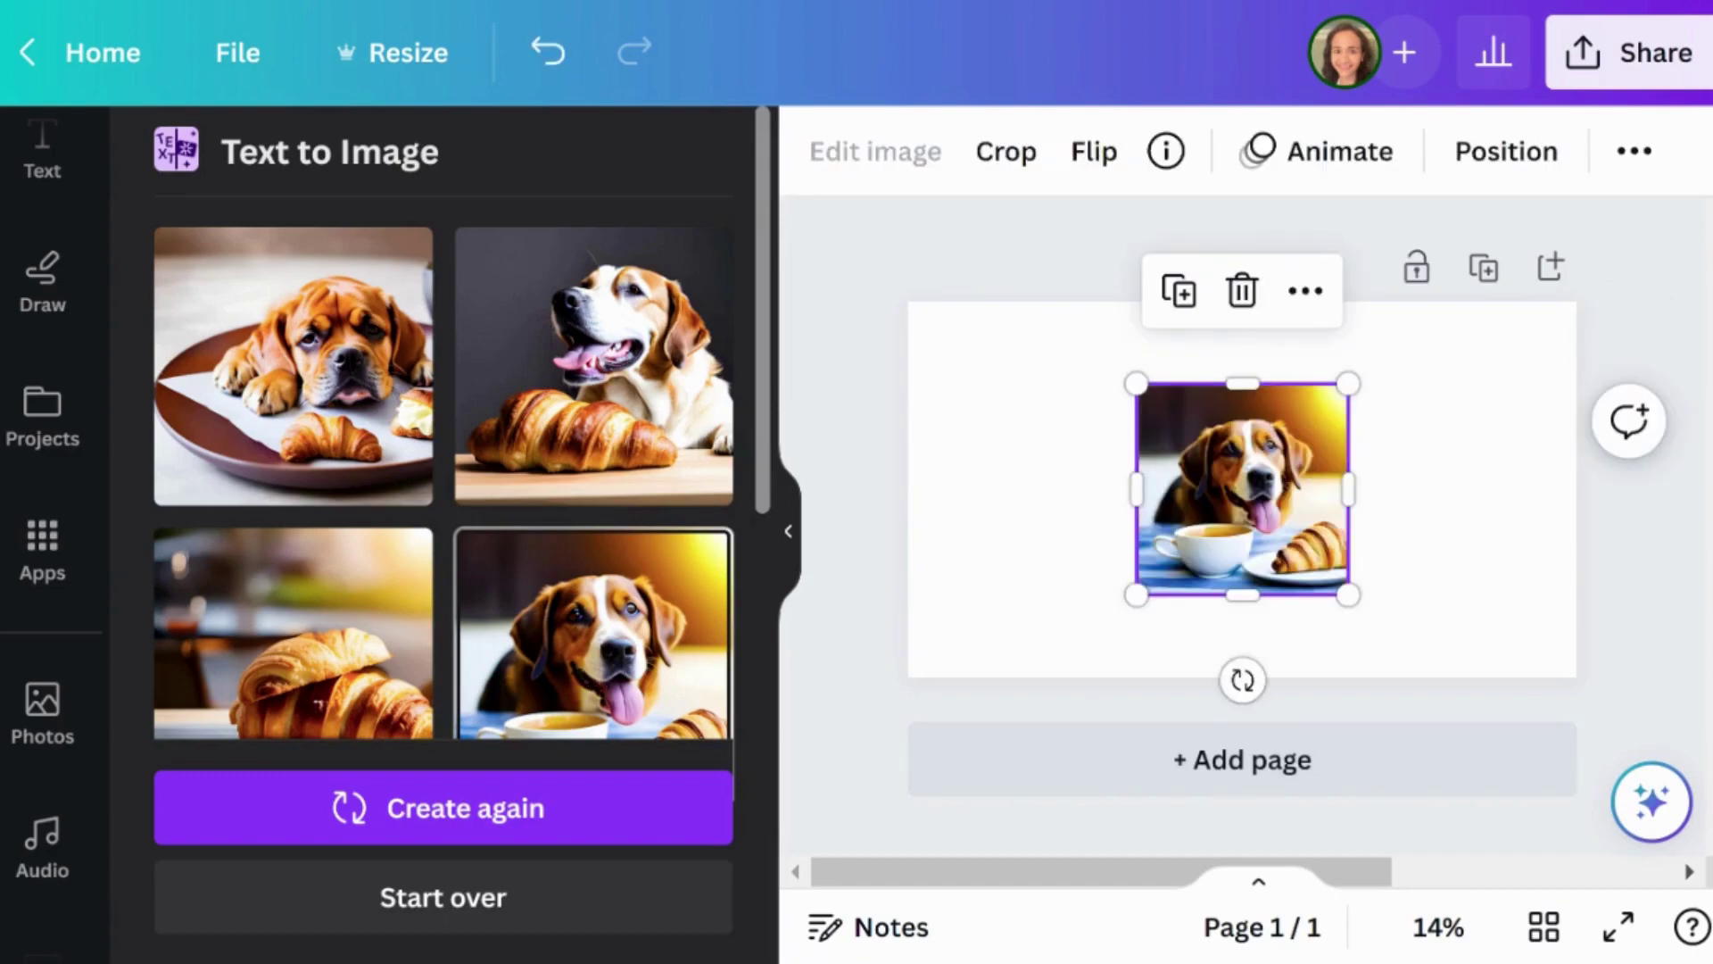
pyautogui.moveTo(1129, 601); pyautogui.dragTo(1002, 642)
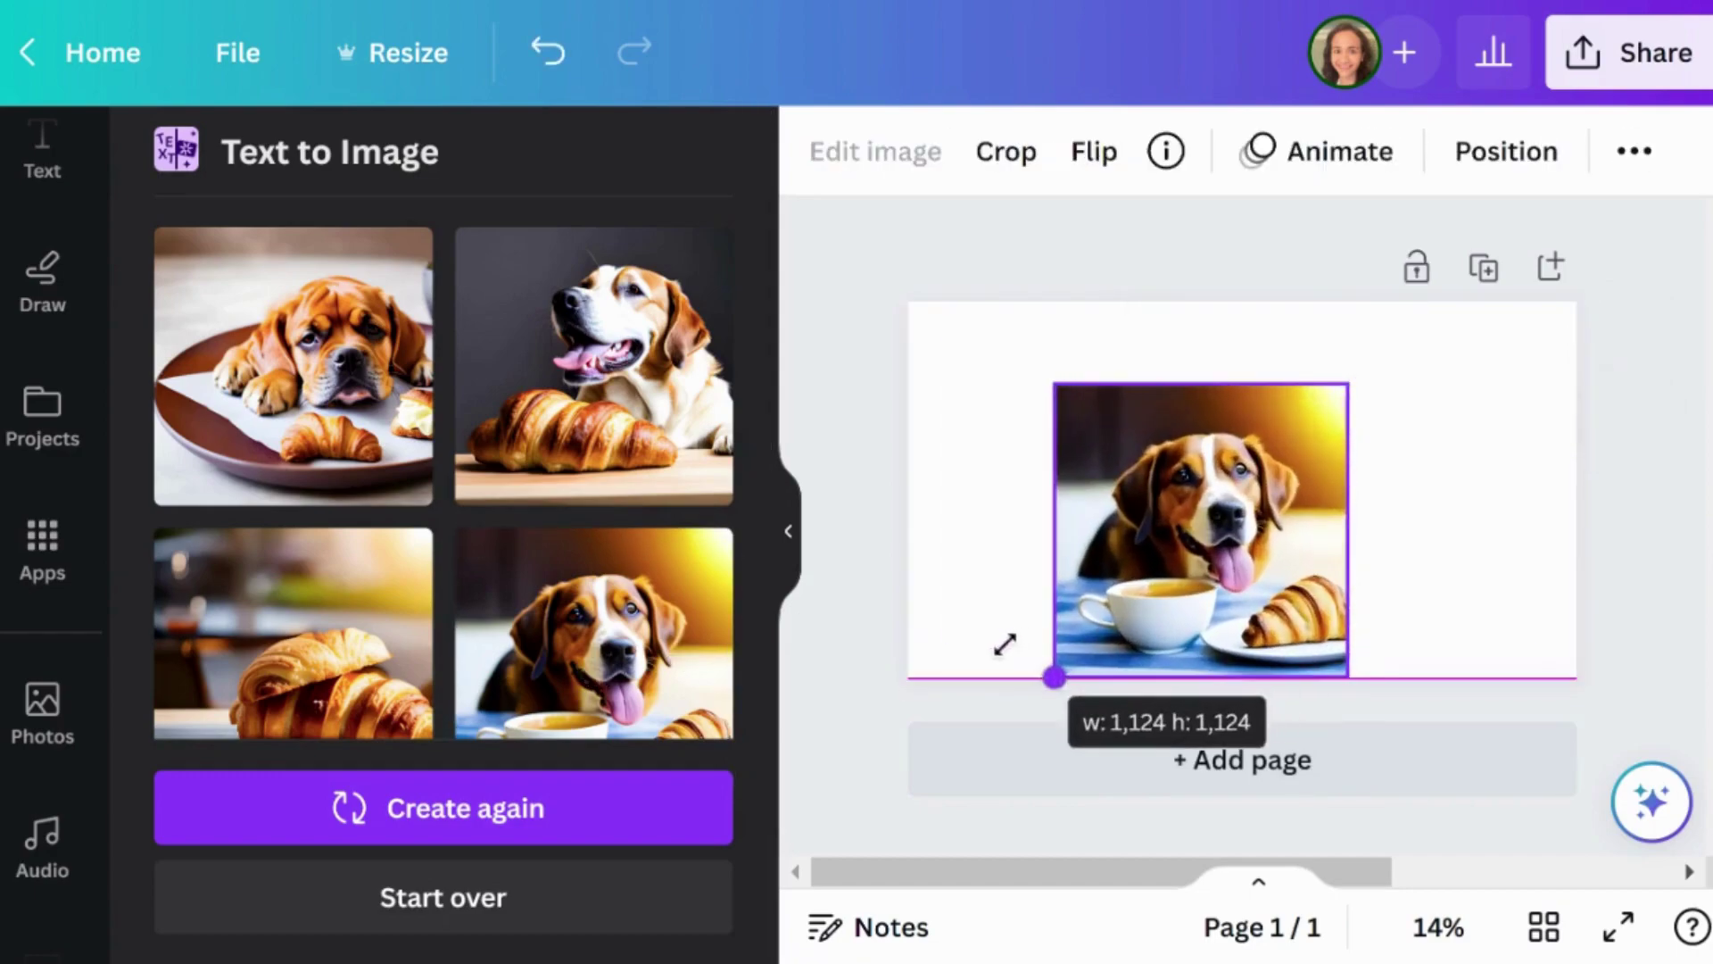
pyautogui.moveTo(1349, 384); pyautogui.dragTo(1449, 318)
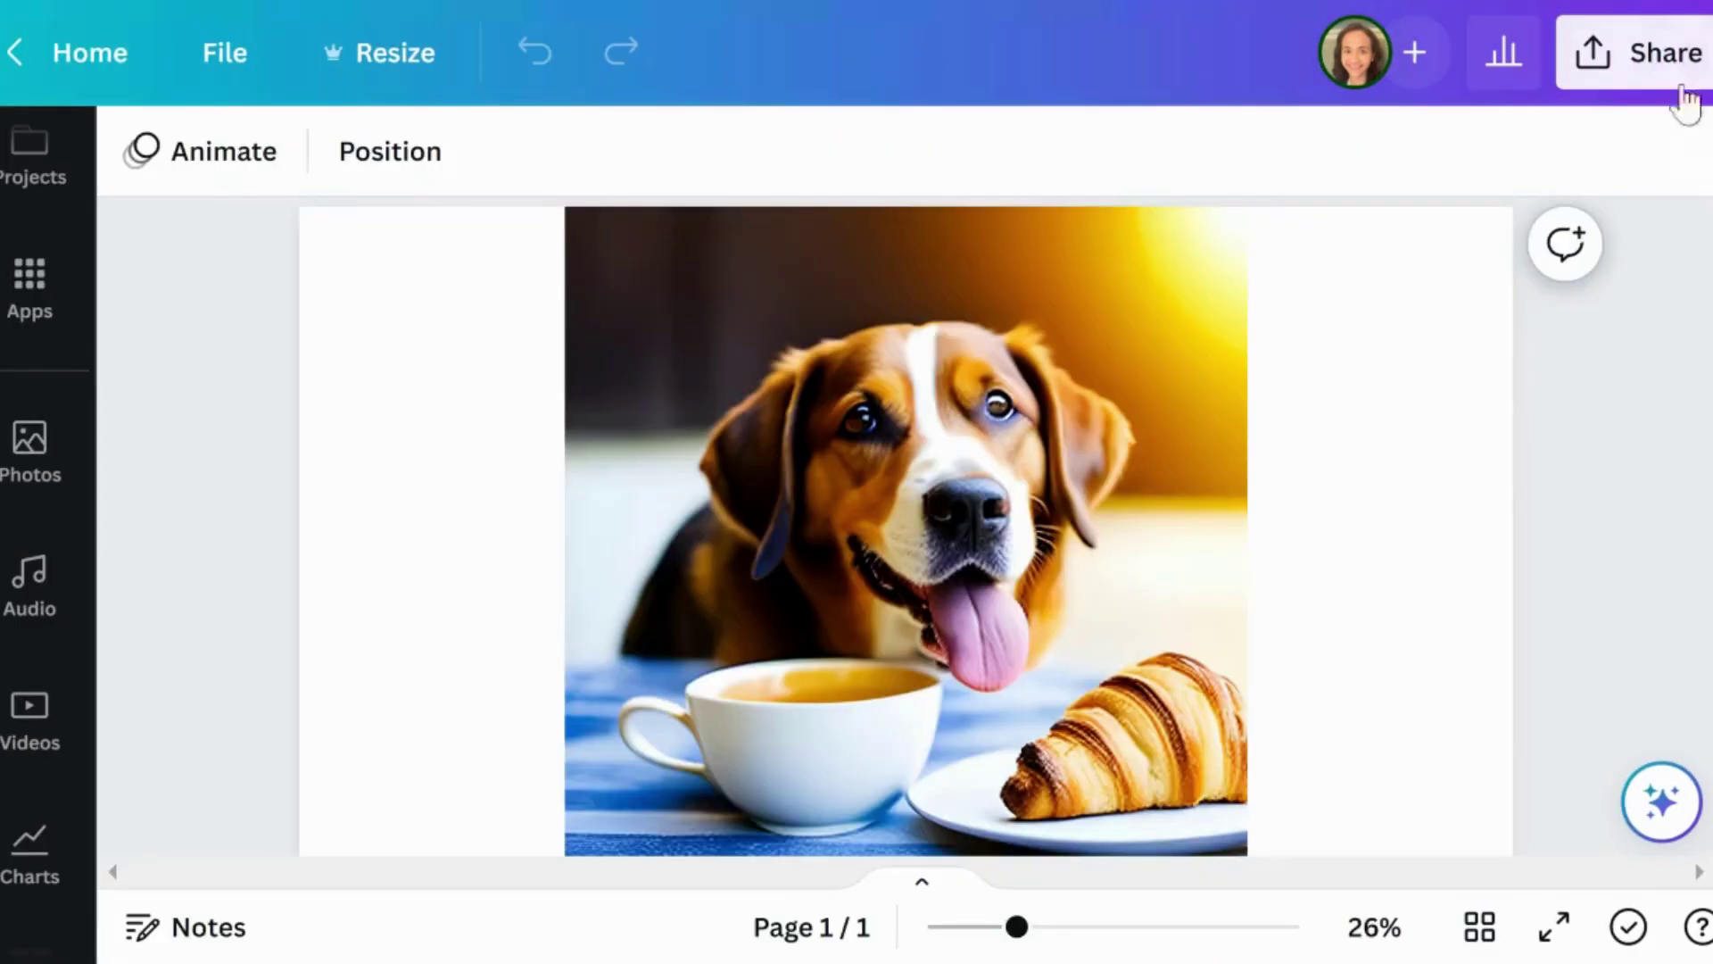
# Download the finished dog-and-croissant design from the sharing options.
pyautogui.click(1683, 89)
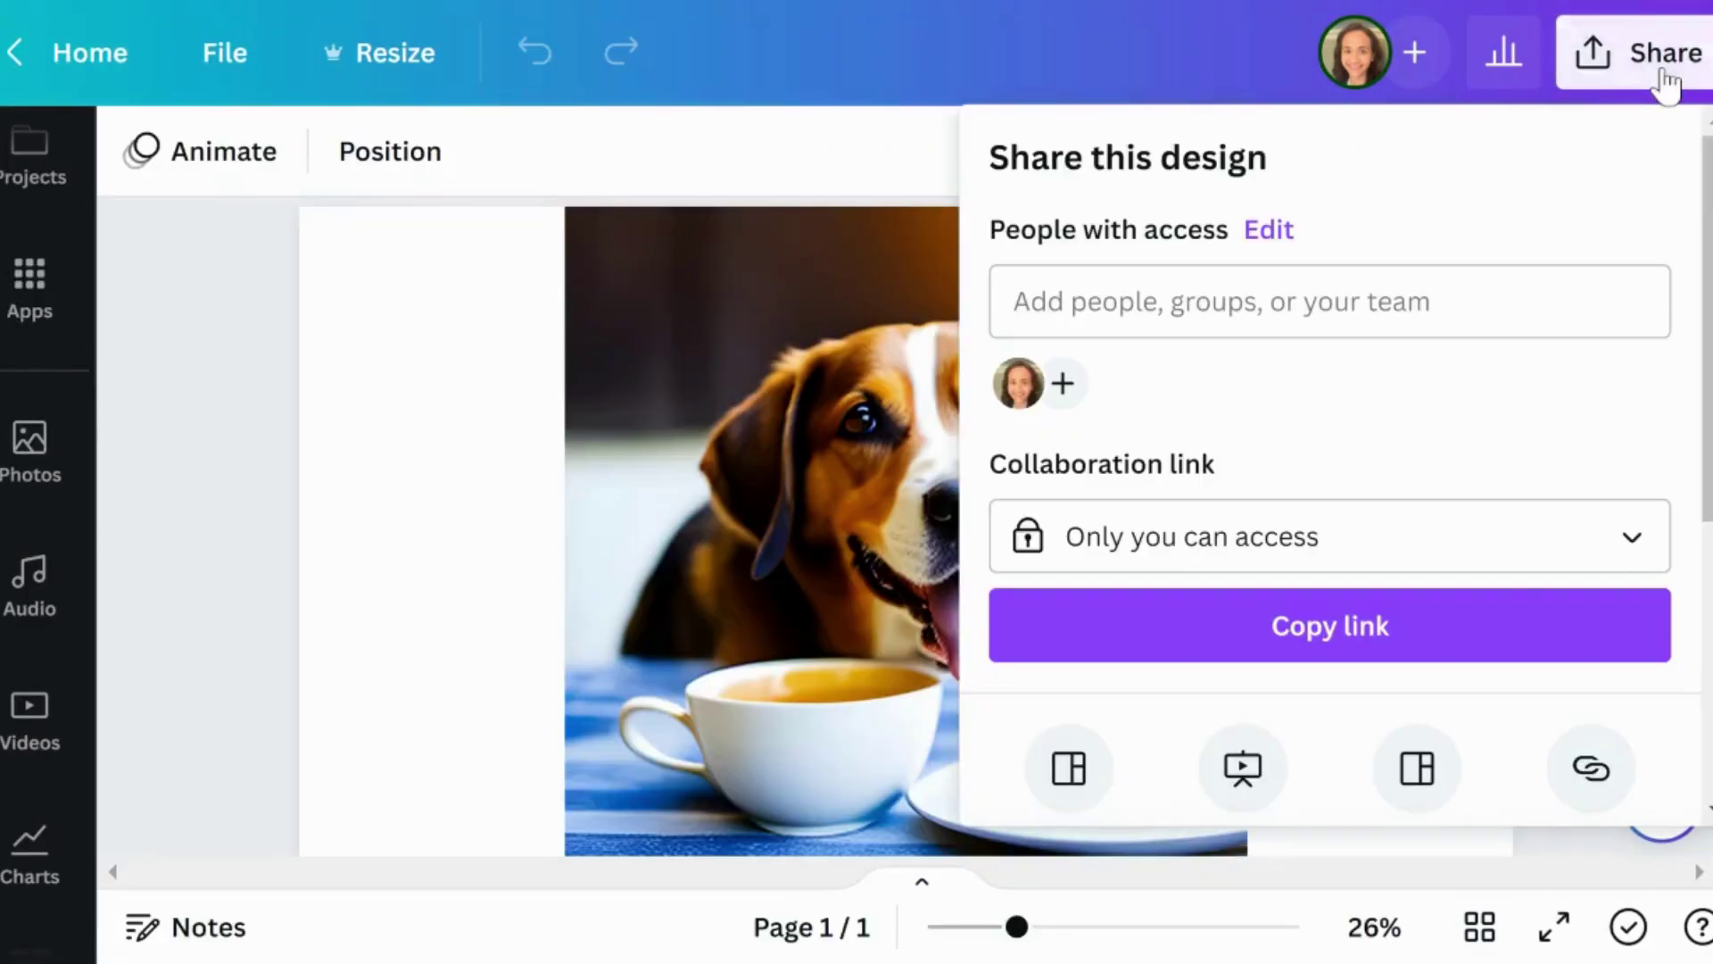
pyautogui.scroll(-4, 1330, 464)
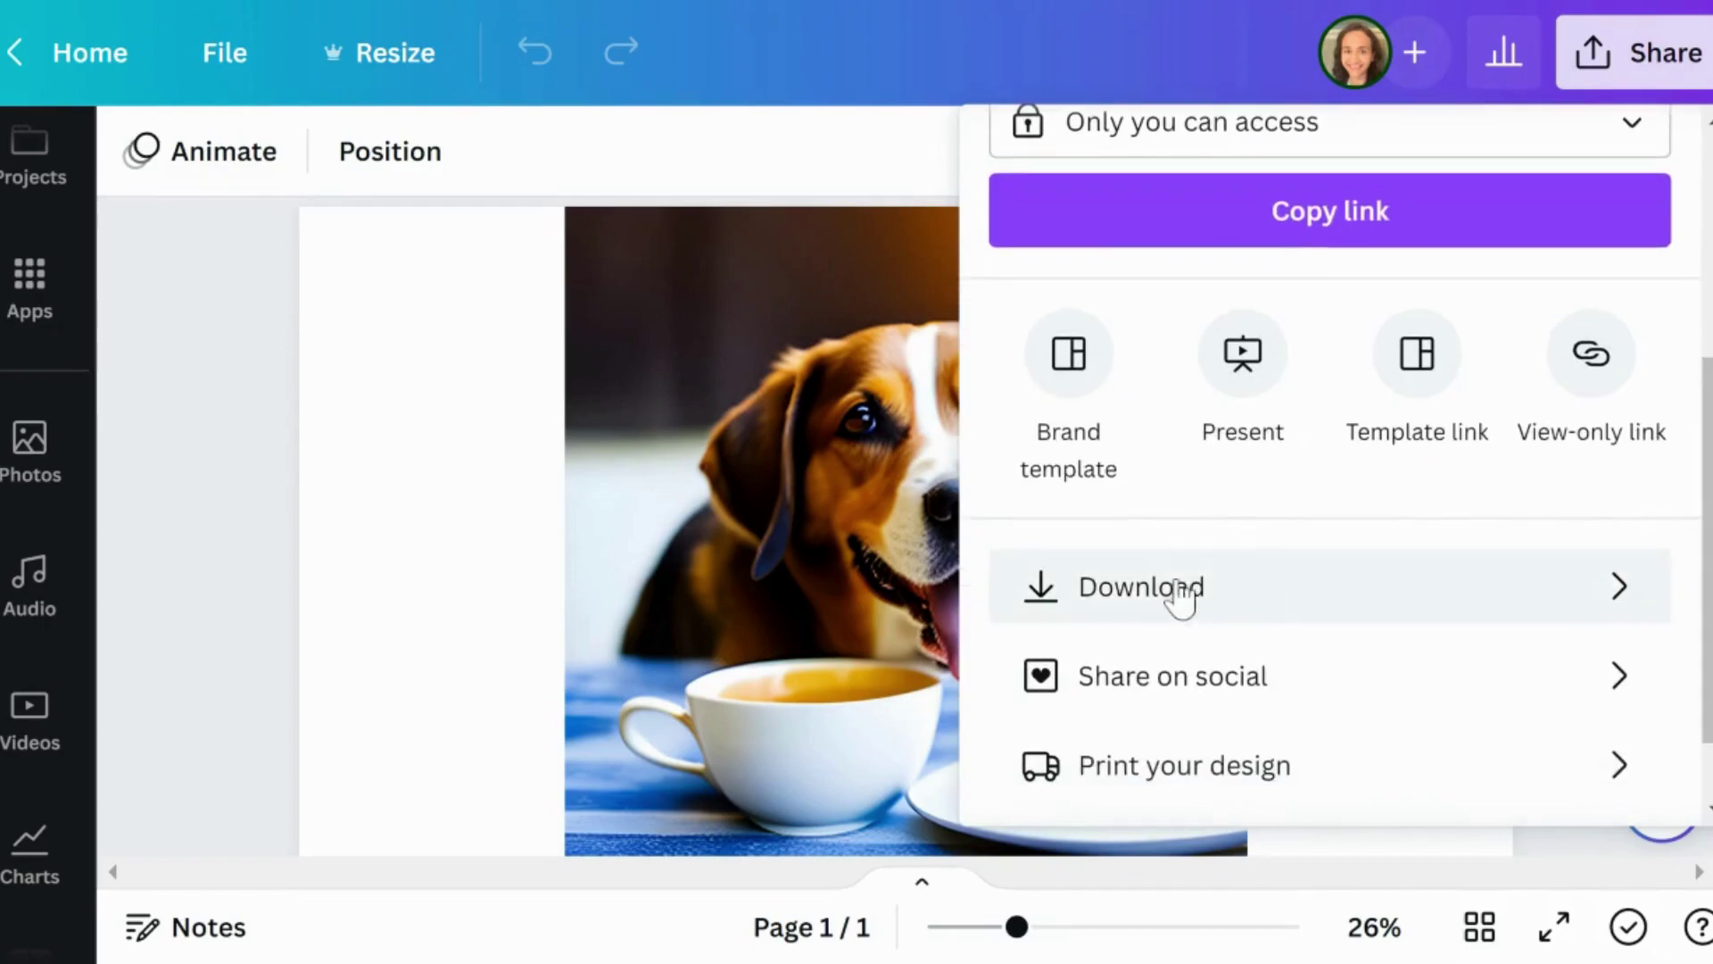
pyautogui.click(1181, 598)
pyautogui.click(1388, 766)
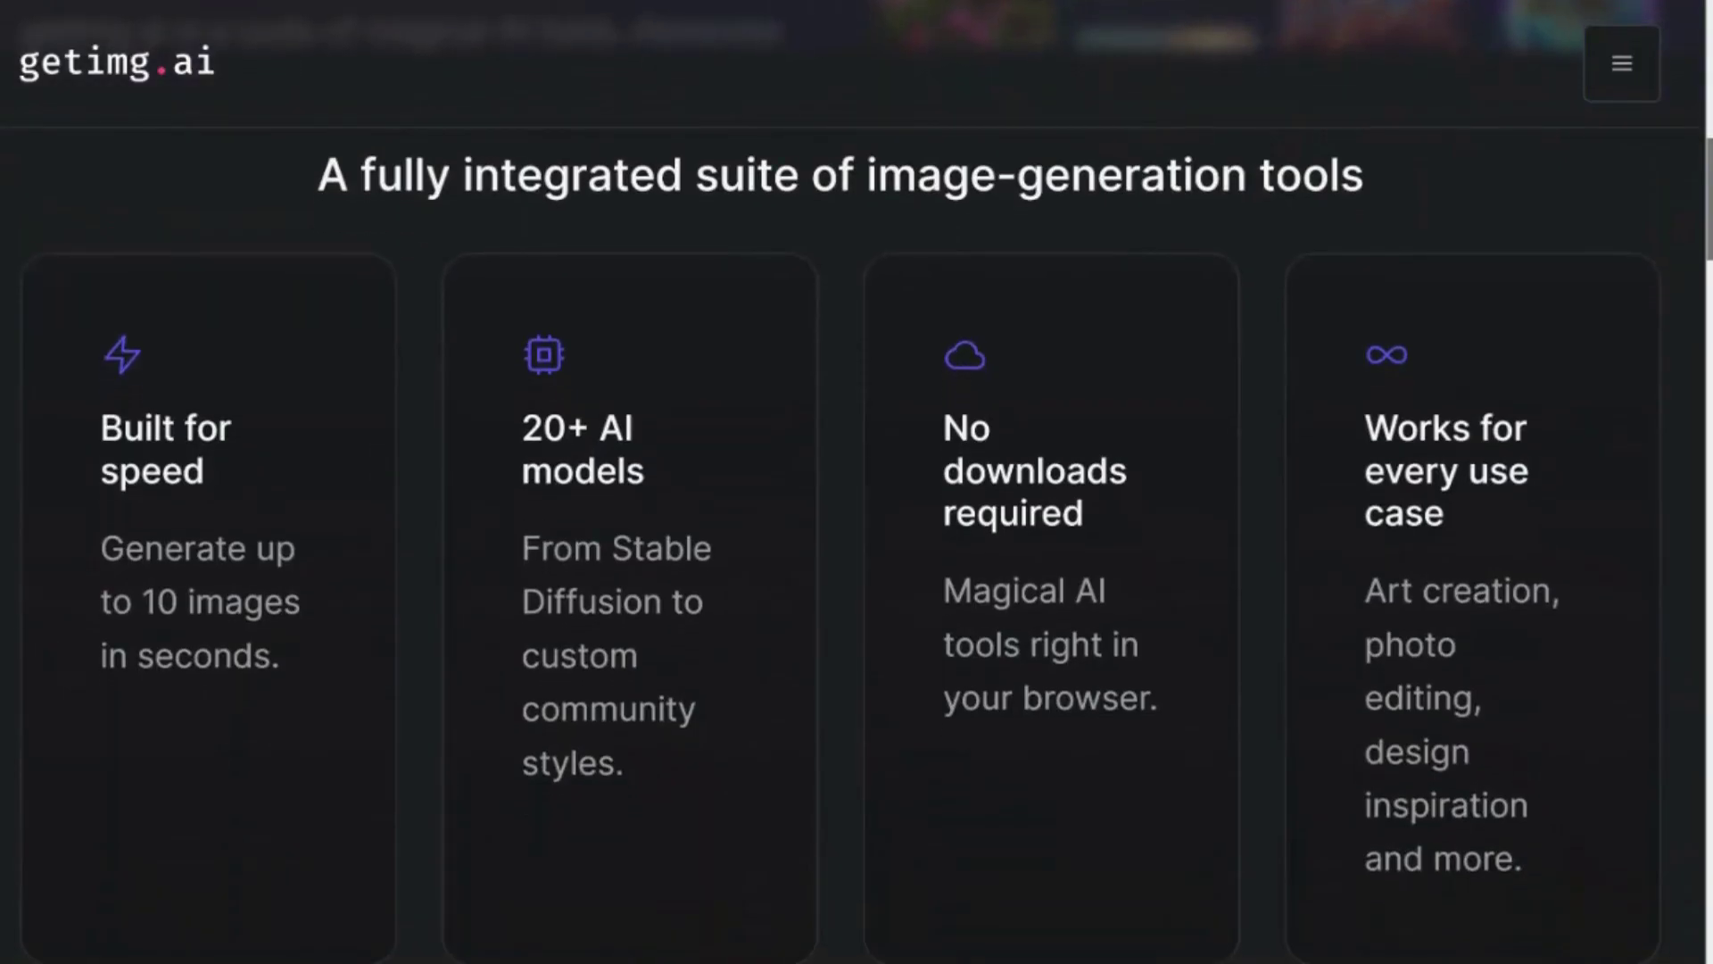
# Switch to getimg.ai and review its home page sections on Text to Image, Outpainting and Inpainting.
pyautogui.scroll(-2, 857, 482)
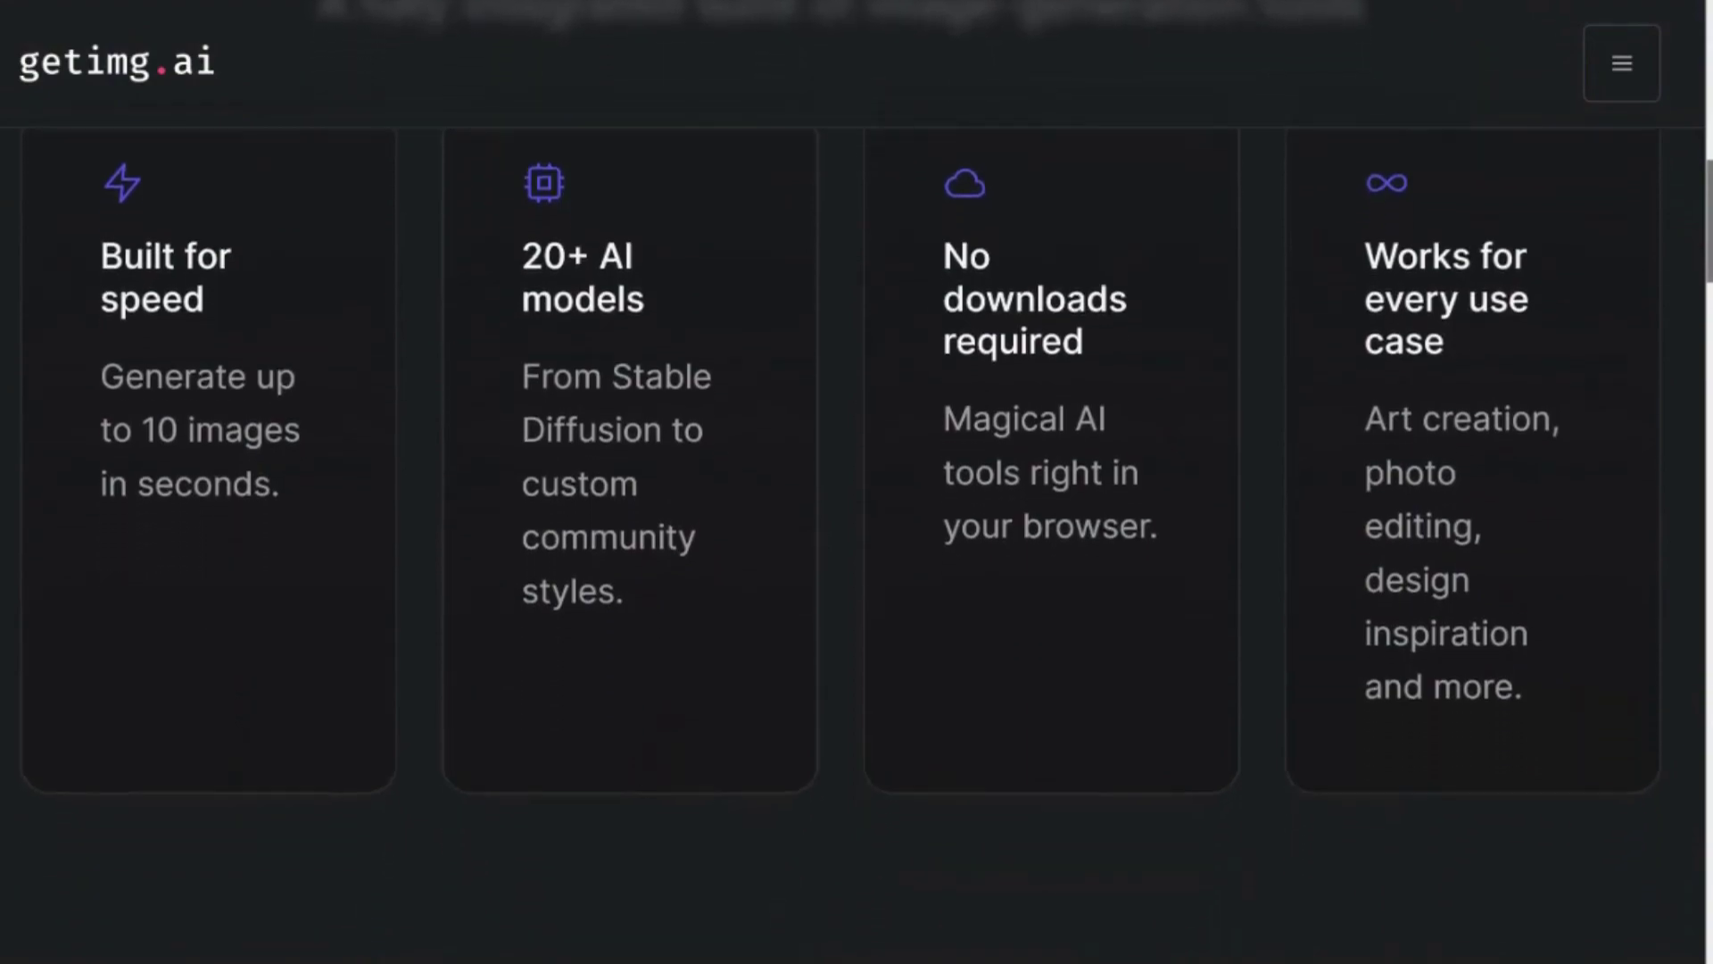
pyautogui.scroll(-8, 857, 482)
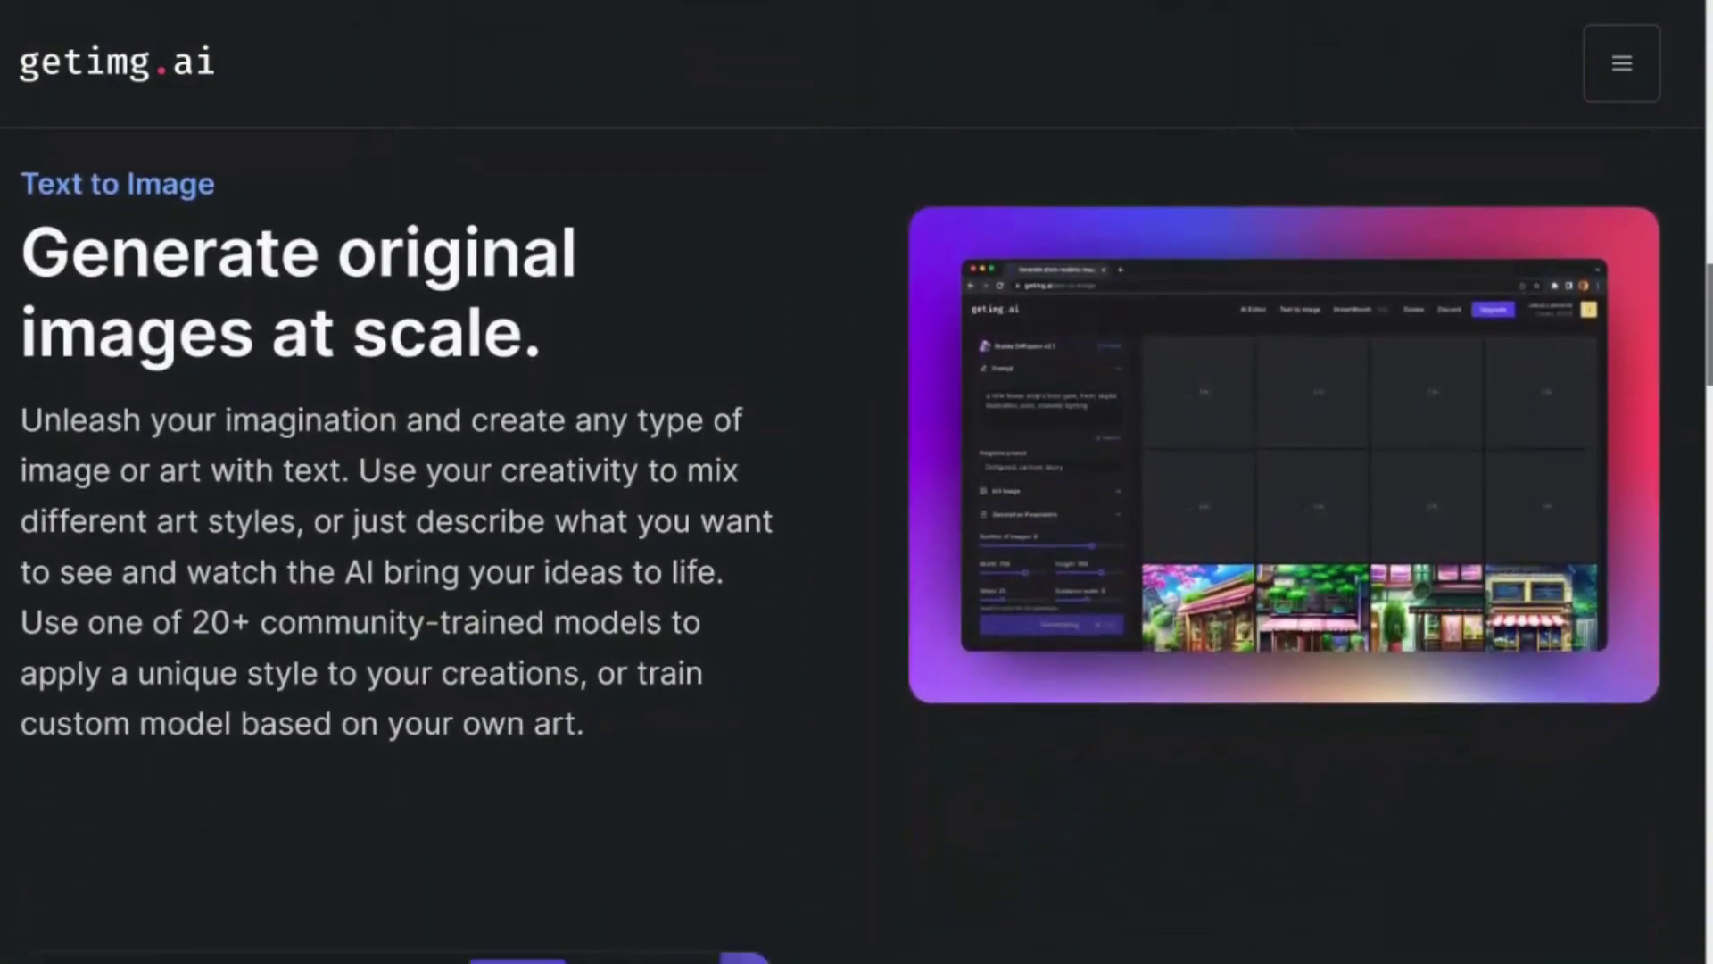
pyautogui.scroll(-6, 857, 482)
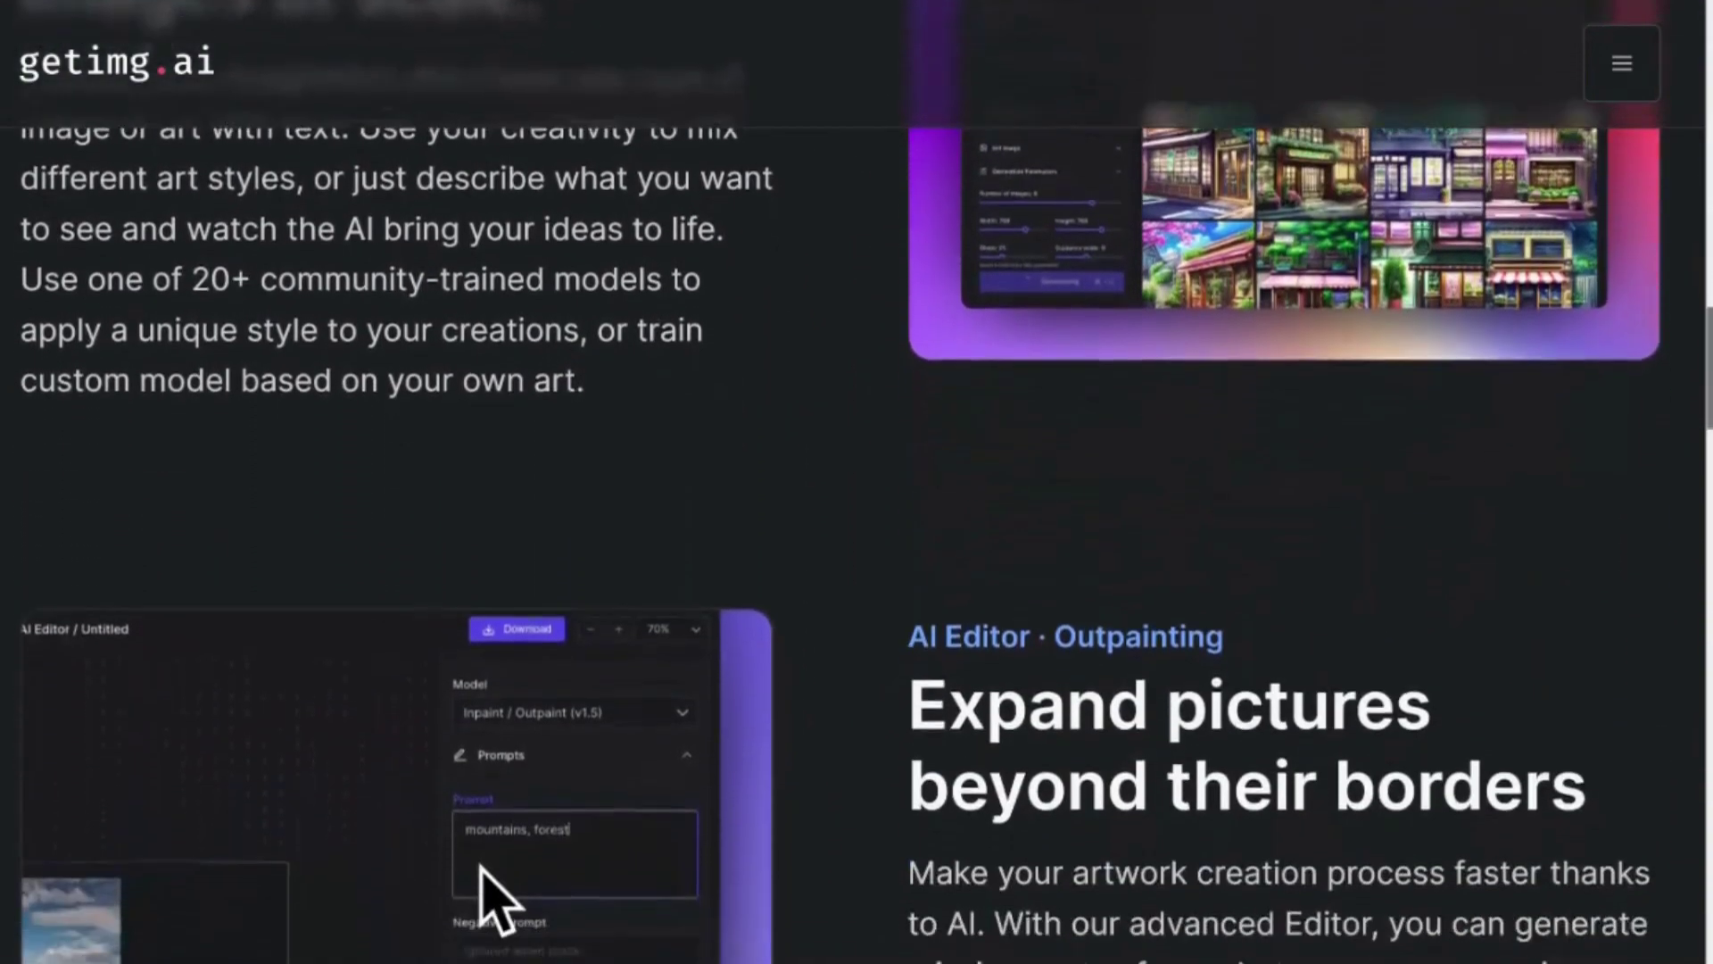
pyautogui.scroll(-3, 857, 482)
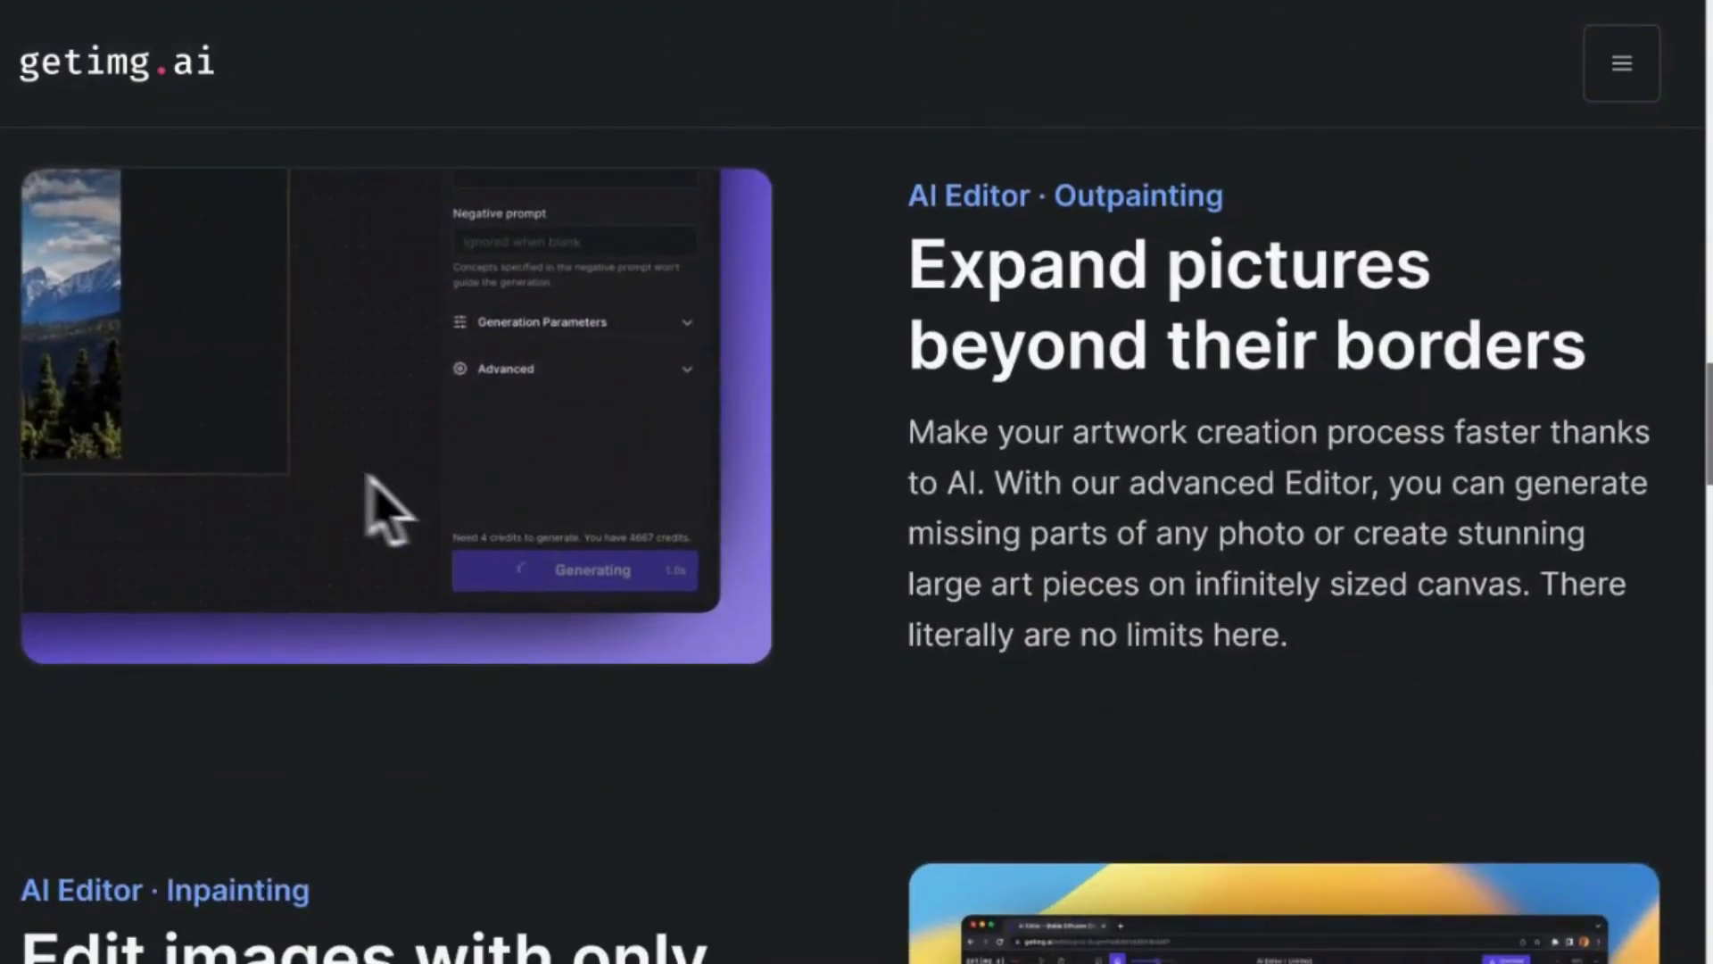
pyautogui.scroll(-7, 857, 481)
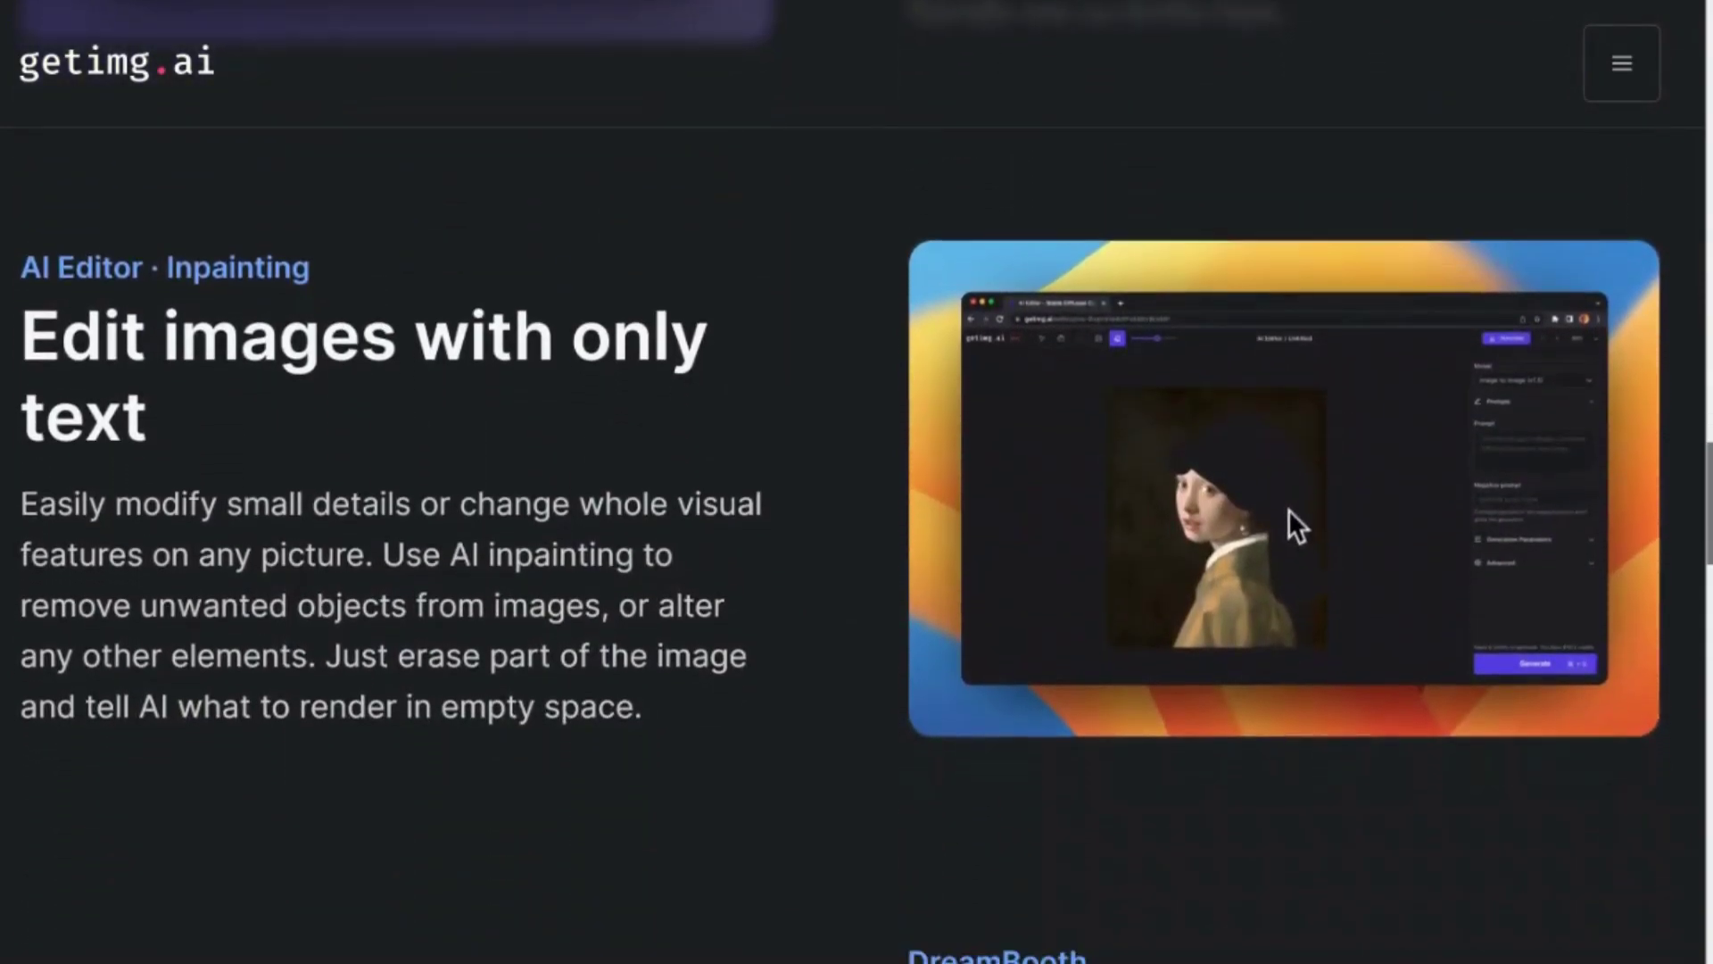
pyautogui.scroll(-8, 857, 482)
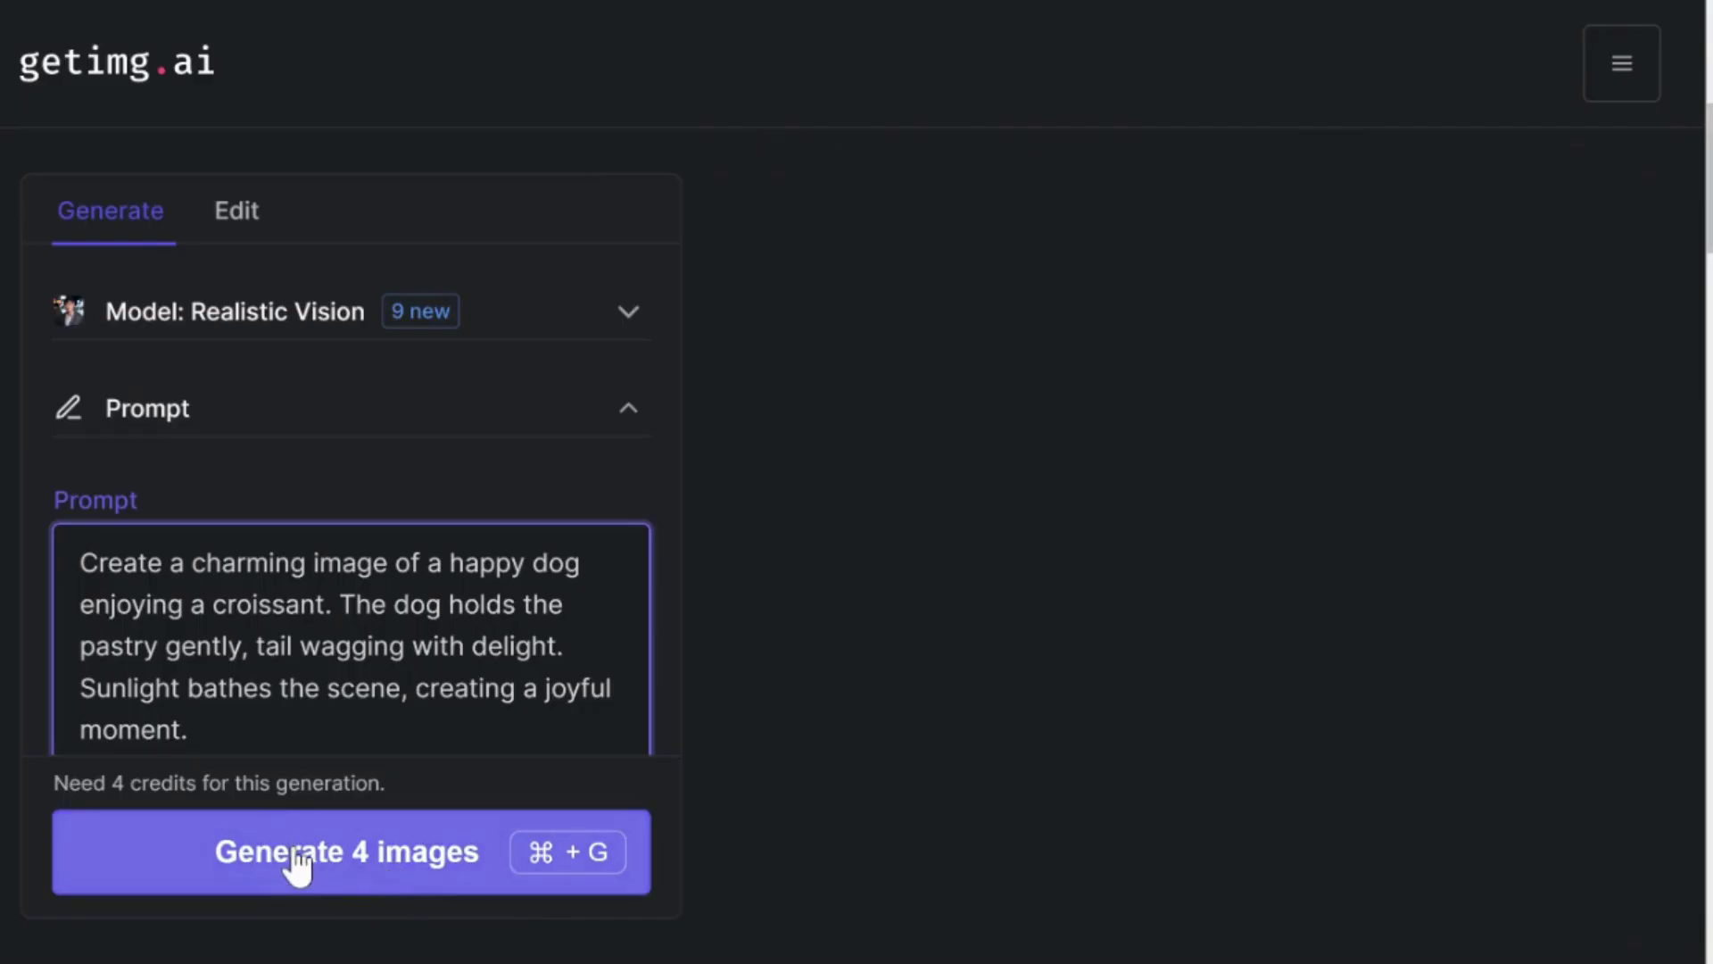
# Generate two batches of 4 images with the Realistic Vision model from the happy dog and croissant prompt.
pyautogui.click(298, 865)
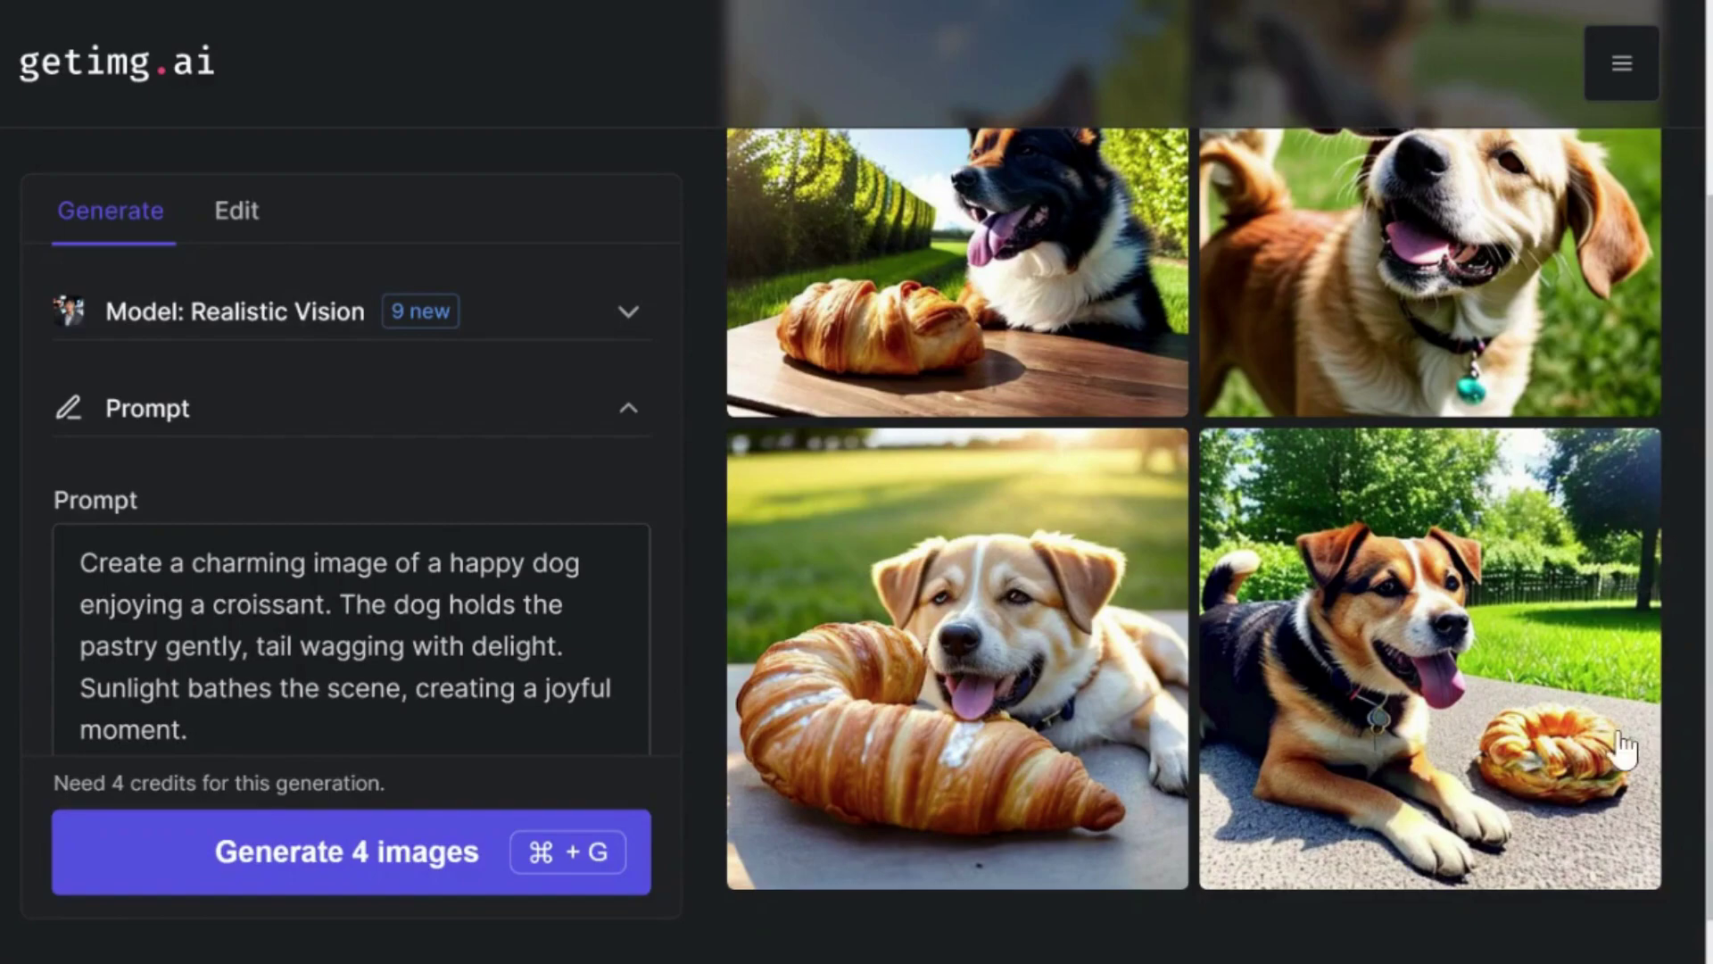
pyautogui.click(275, 865)
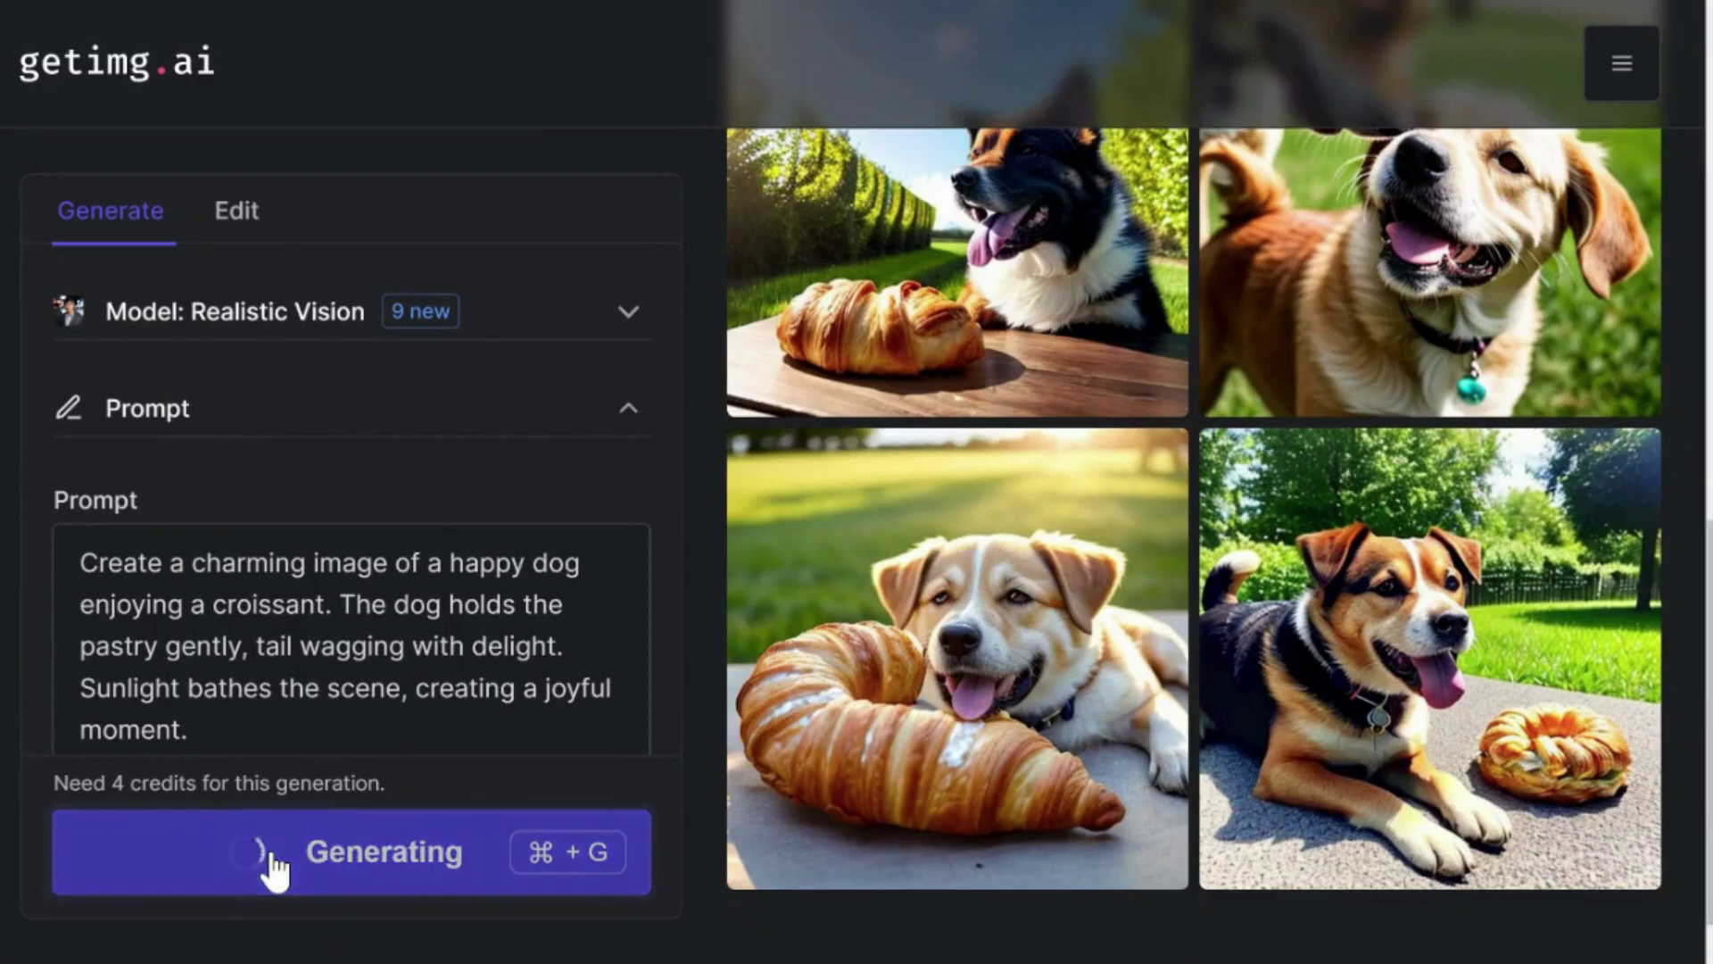
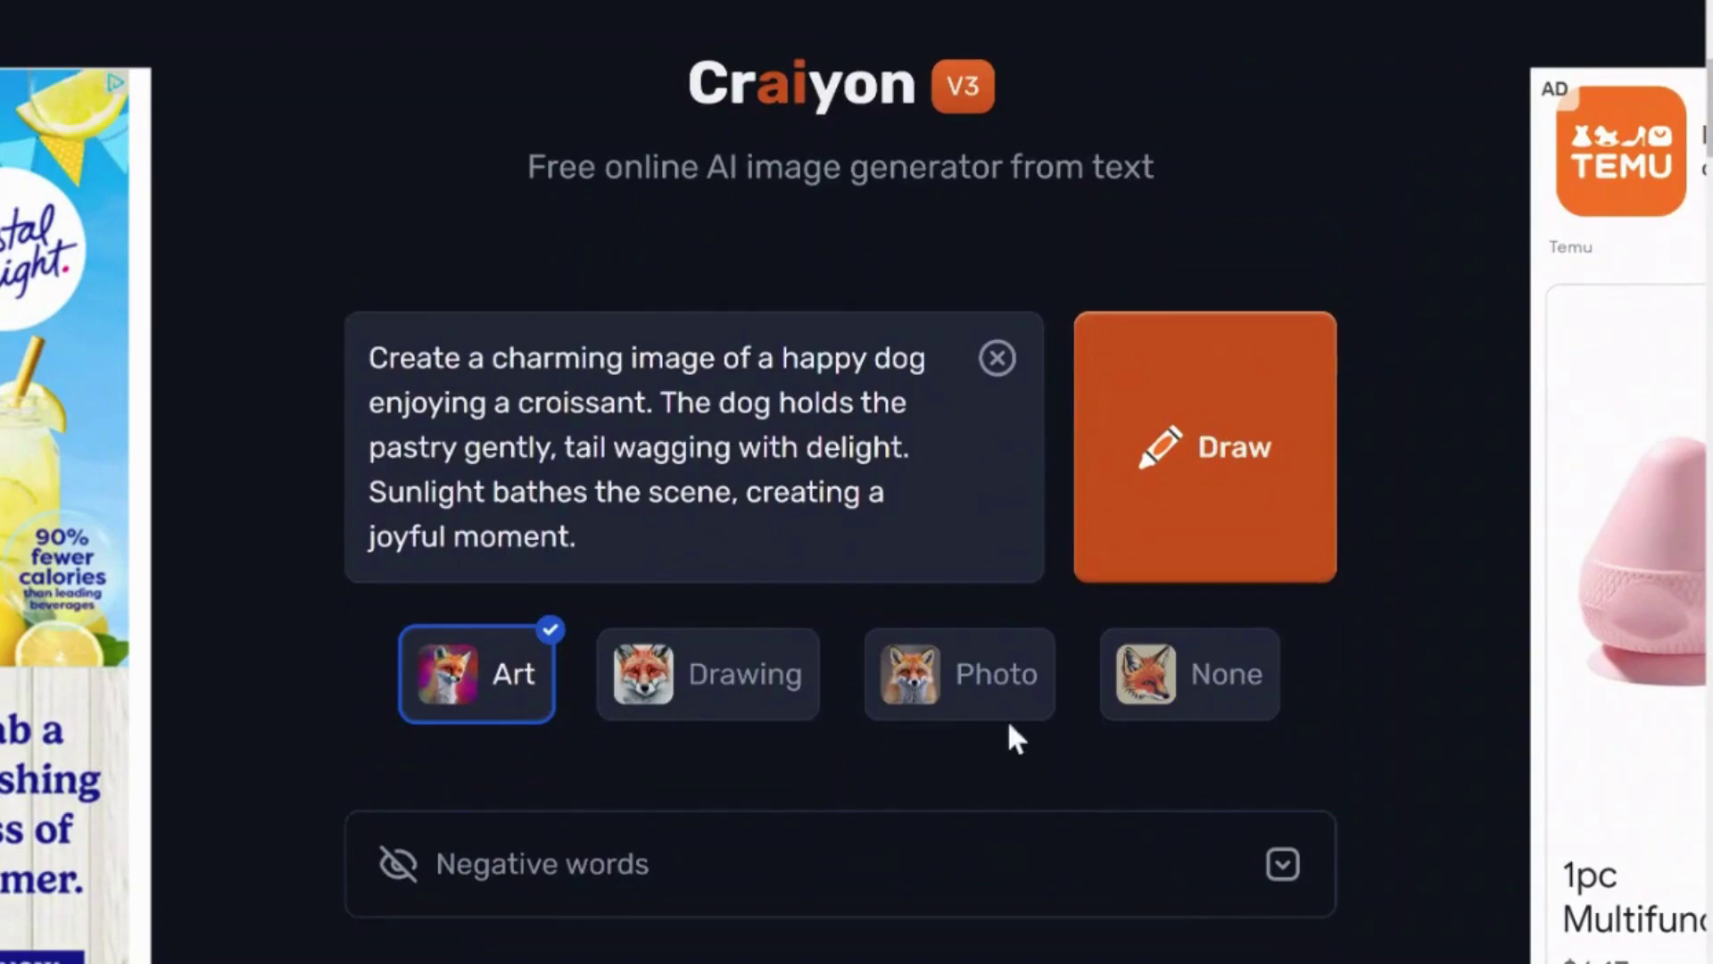
# Switch to Craiyon and draw the happy dog and croissant prompt in the Photo style.
pyautogui.click(969, 706)
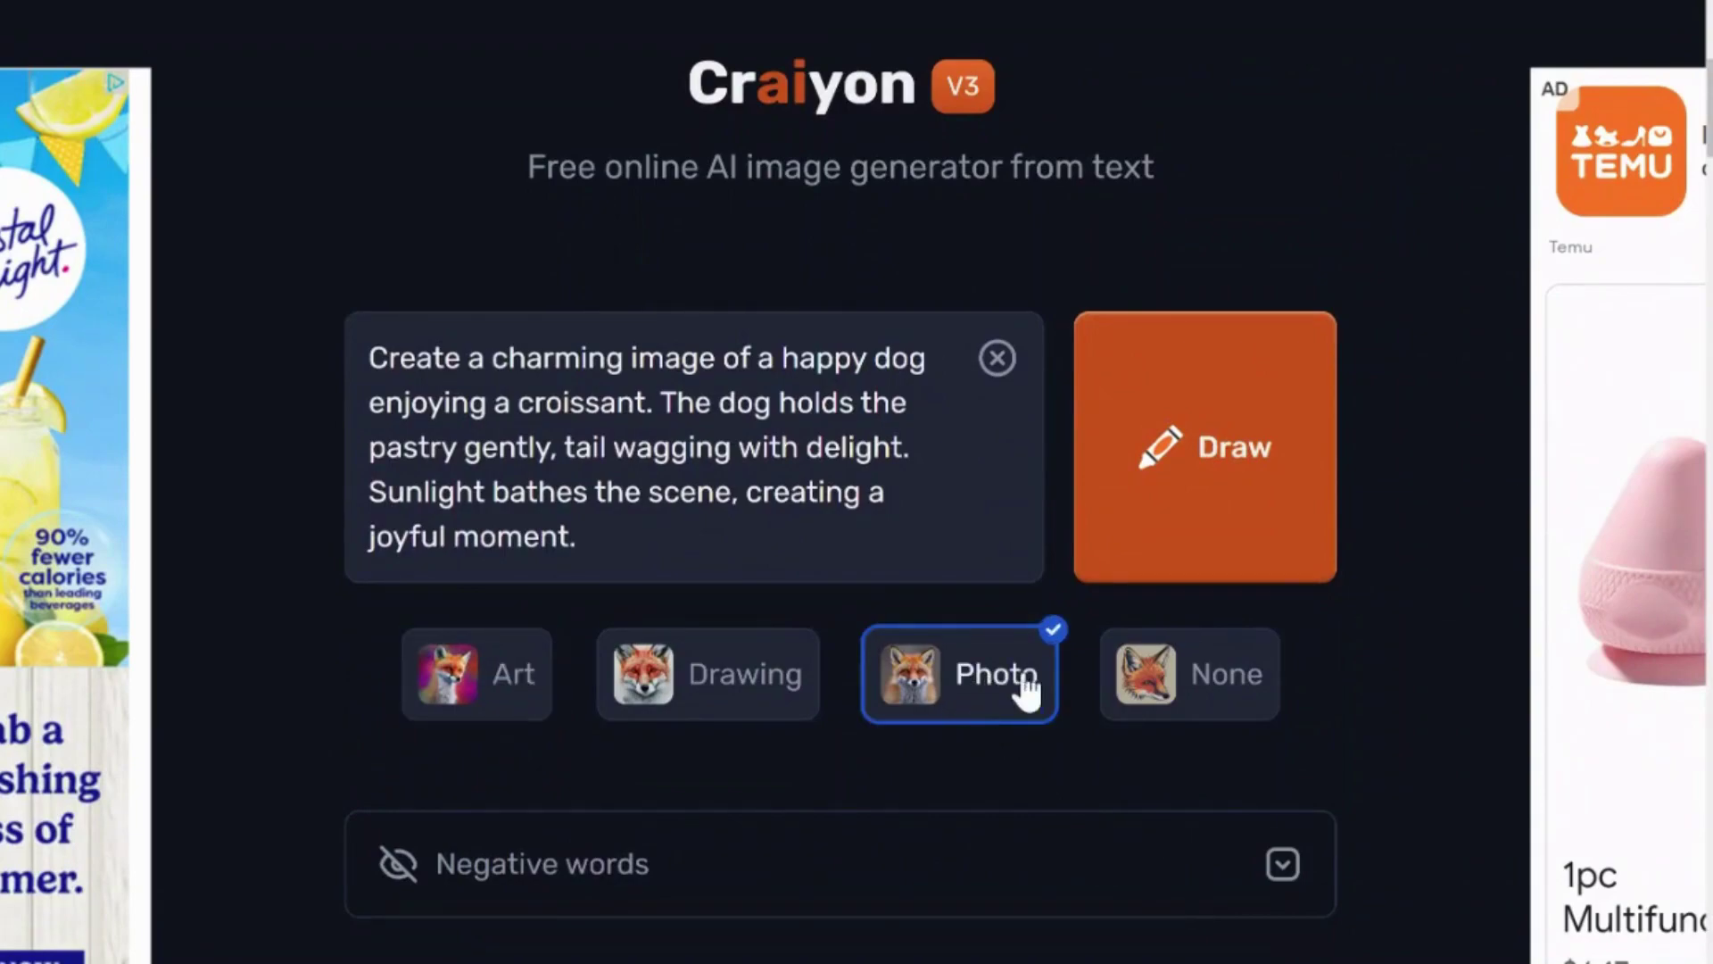
pyautogui.click(1258, 457)
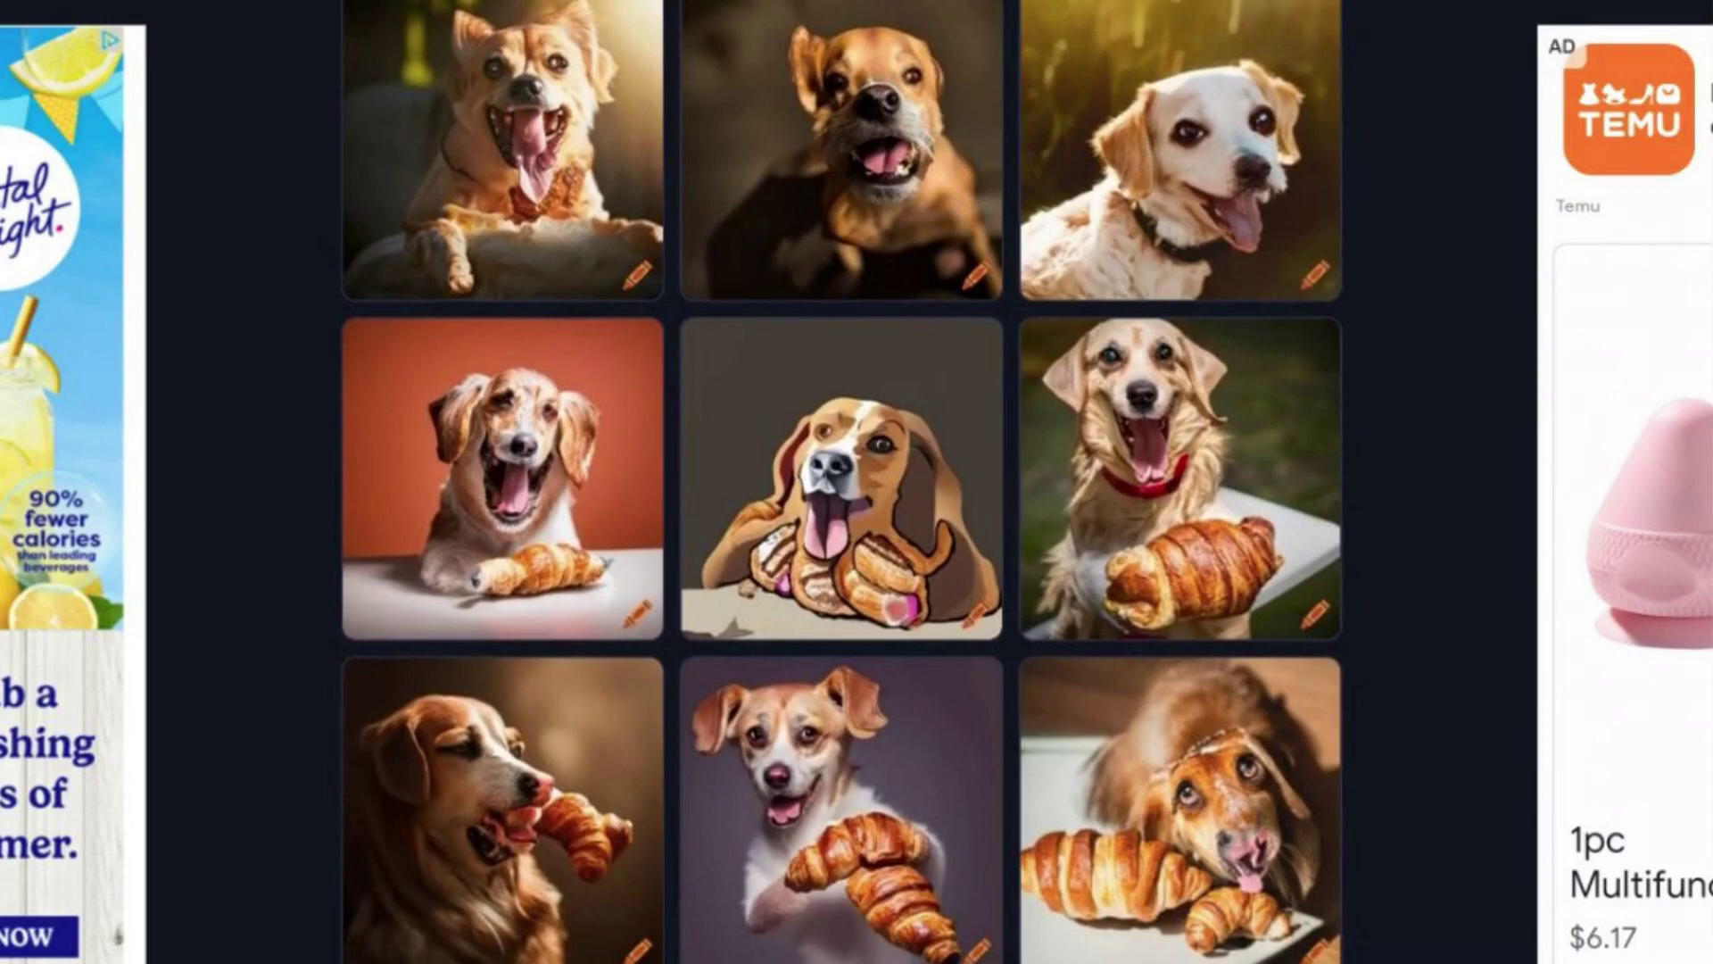
pyautogui.scroll(-2, 841, 482)
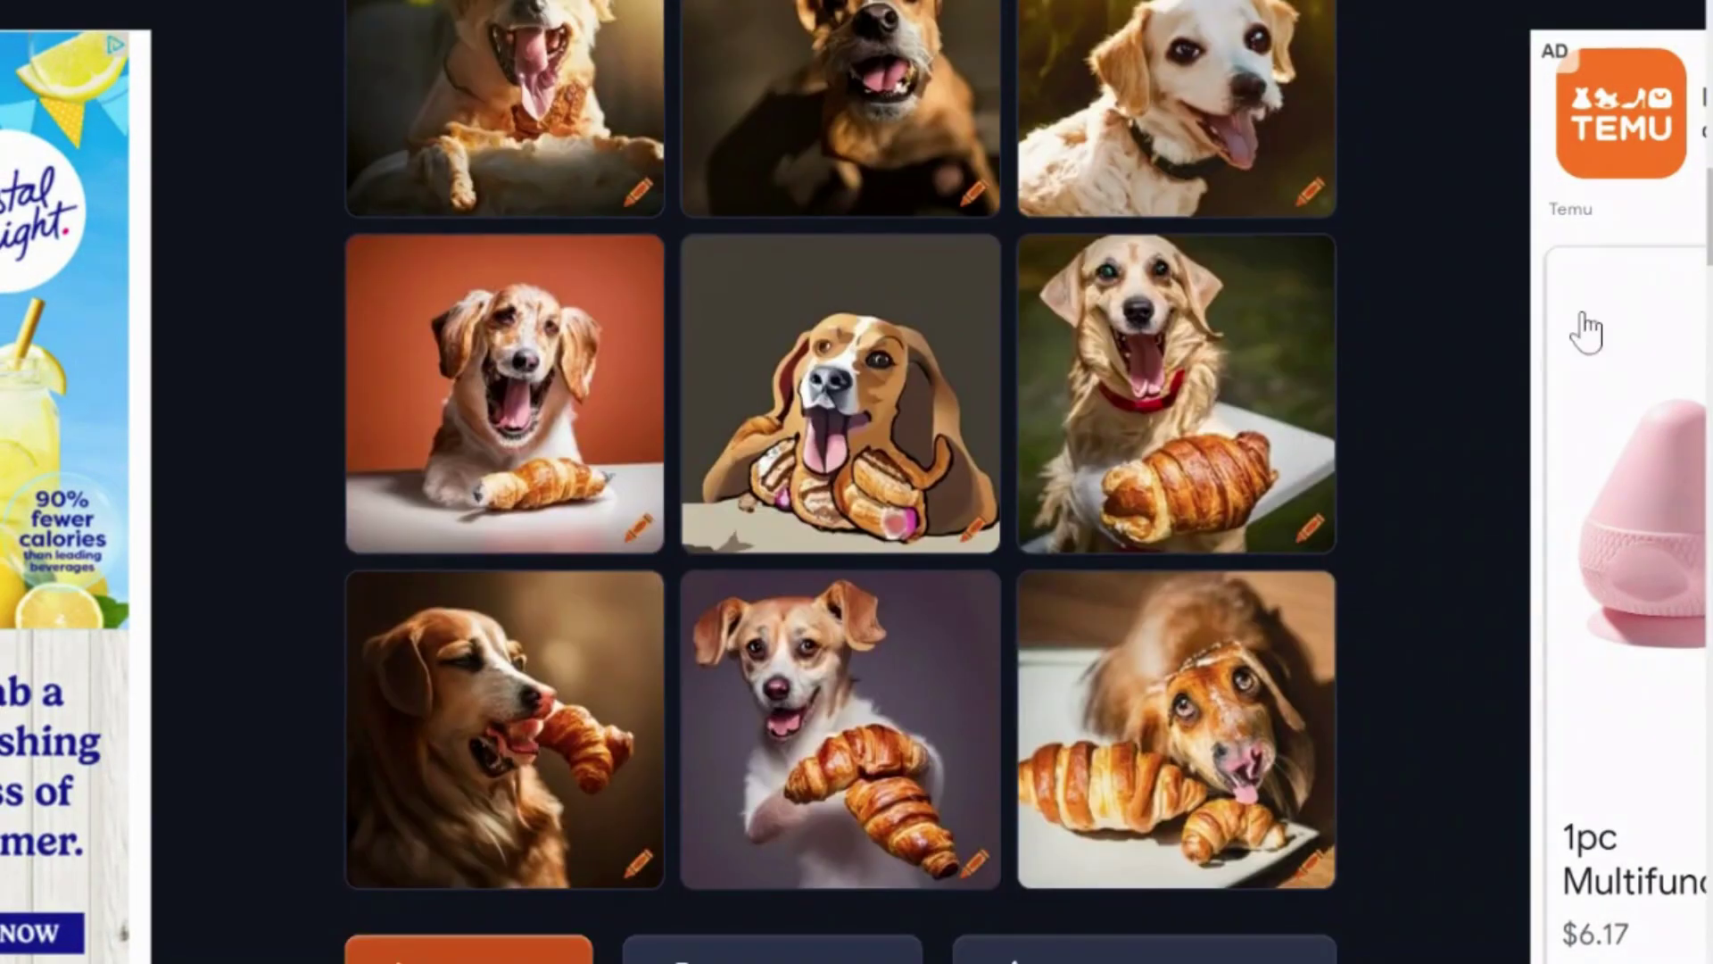
# Open the generated image of the golden dog with the red collar and croissant, and upscale it.
pyautogui.click(1128, 451)
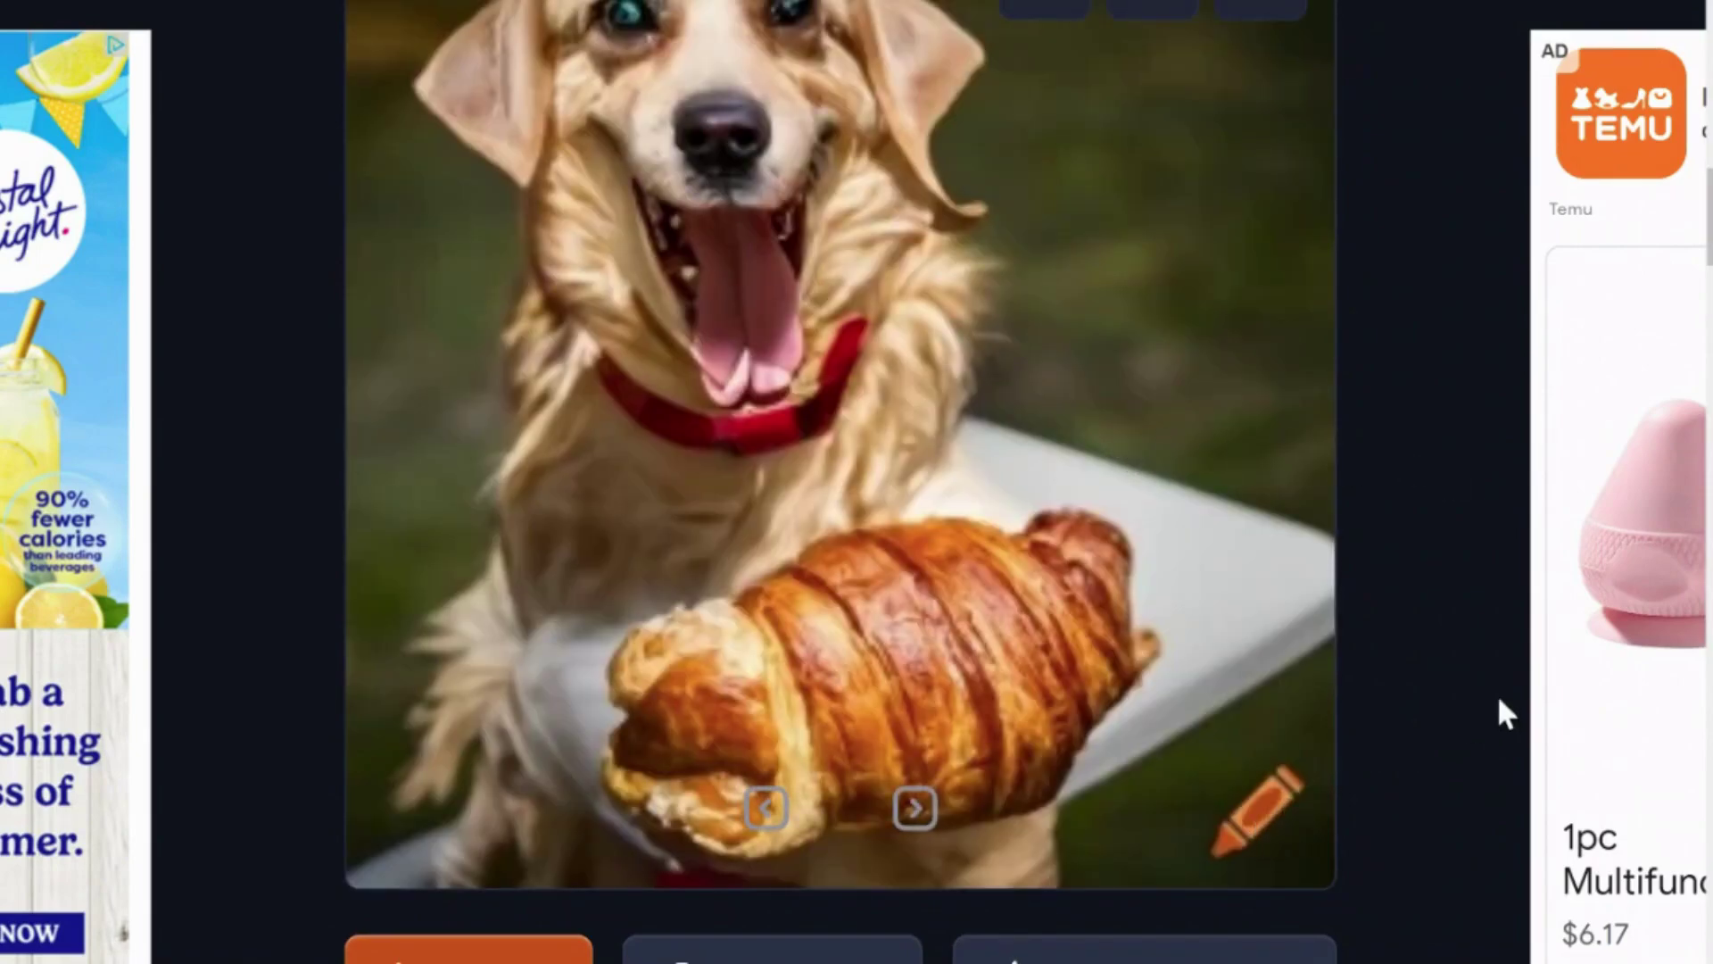
pyautogui.scroll(1, 1500, 703)
pyautogui.scroll(-2, 1500, 703)
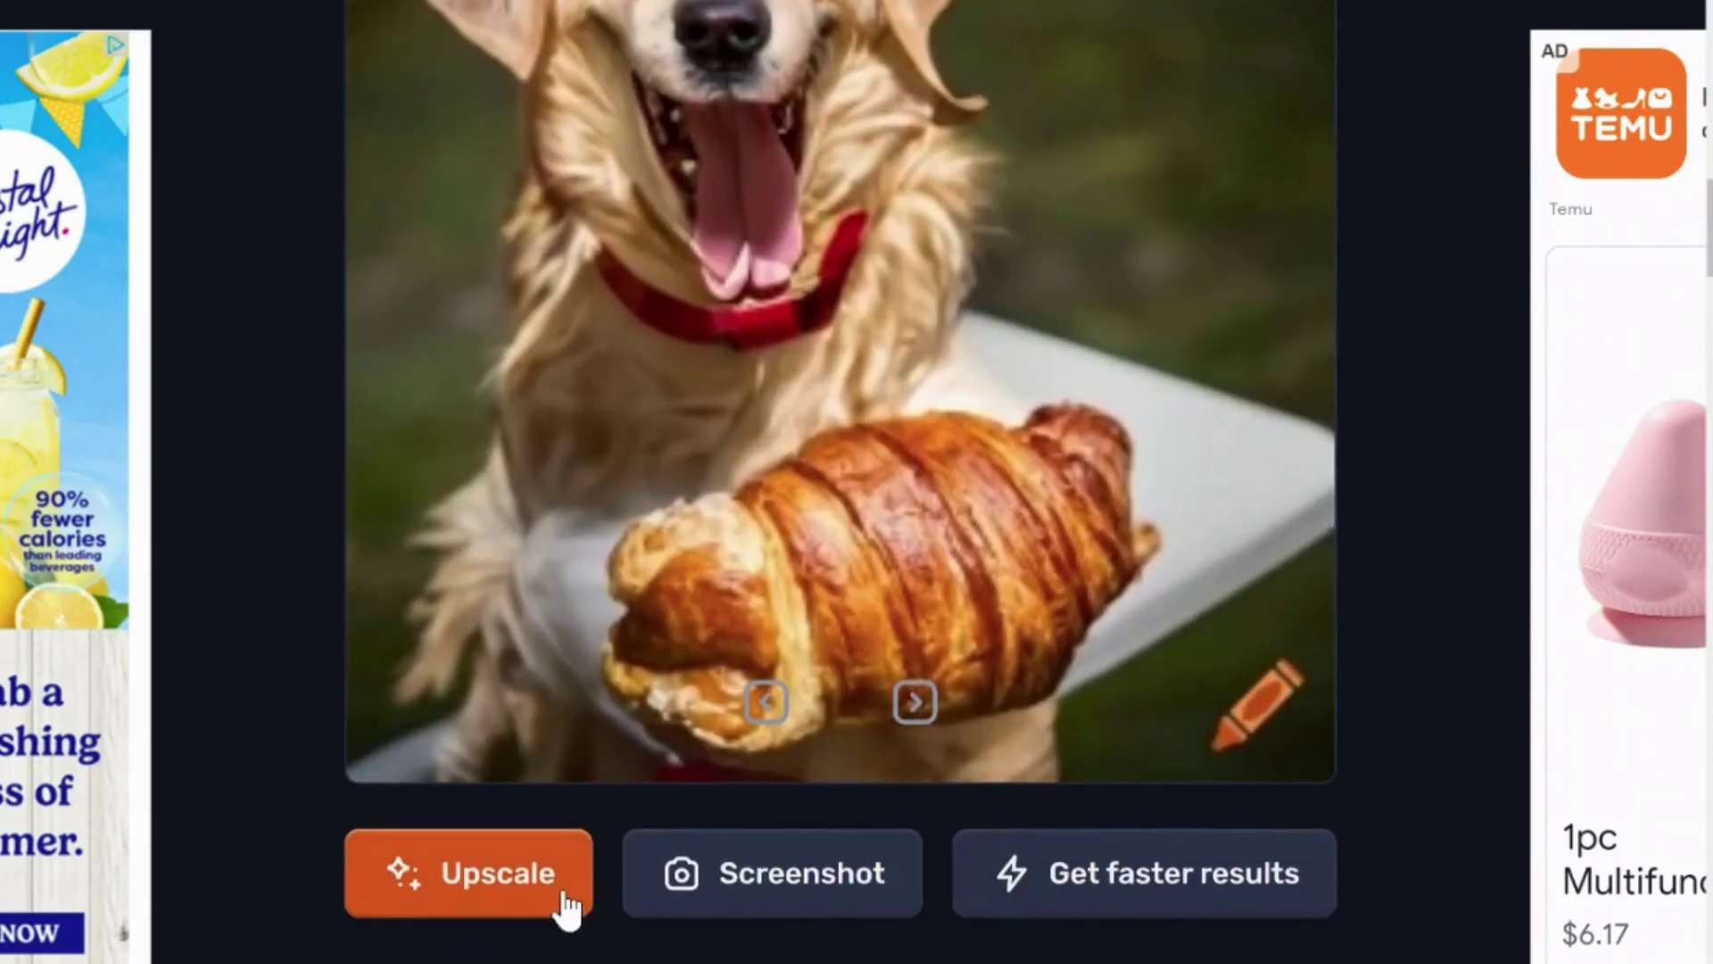
pyautogui.click(533, 891)
pyautogui.scroll(-2, 1454, 704)
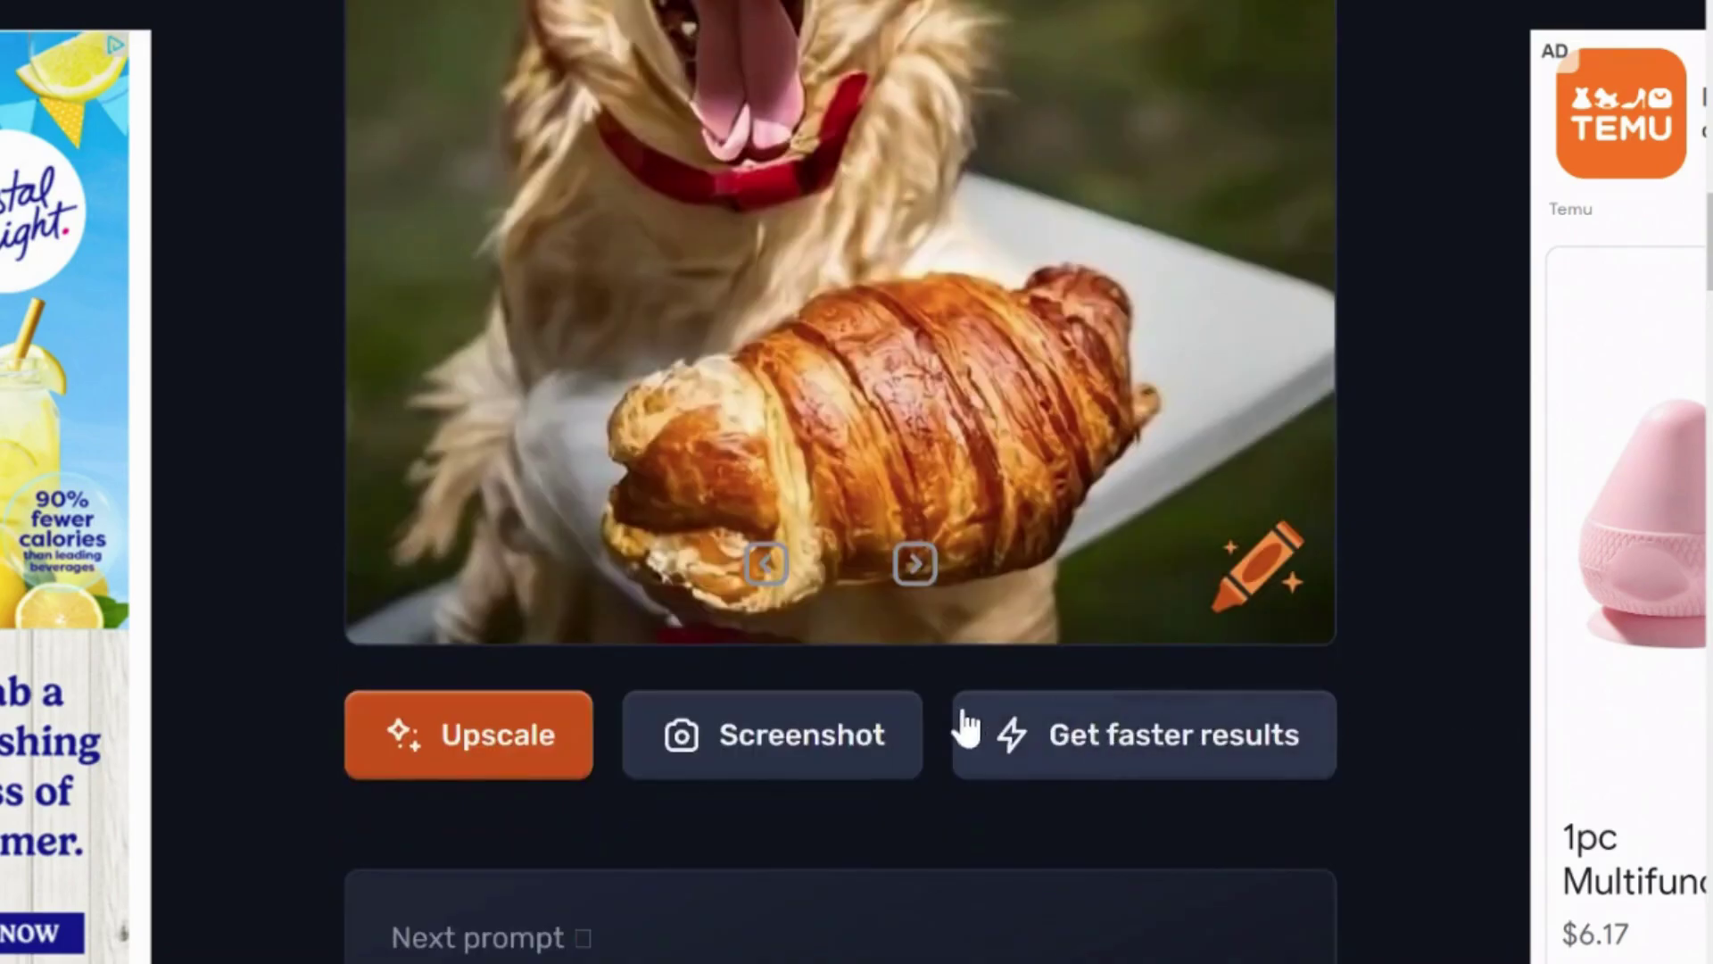